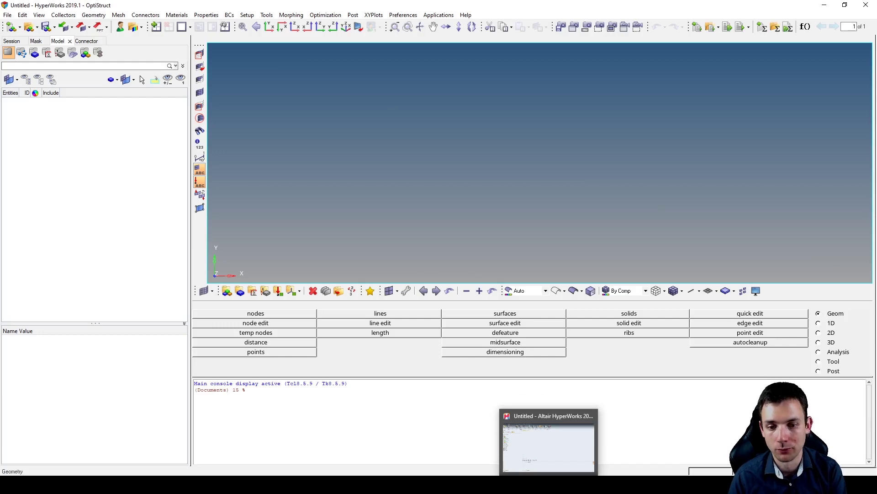
Switch to the Altair HyperWorks 2019.1 X window
click(548, 448)
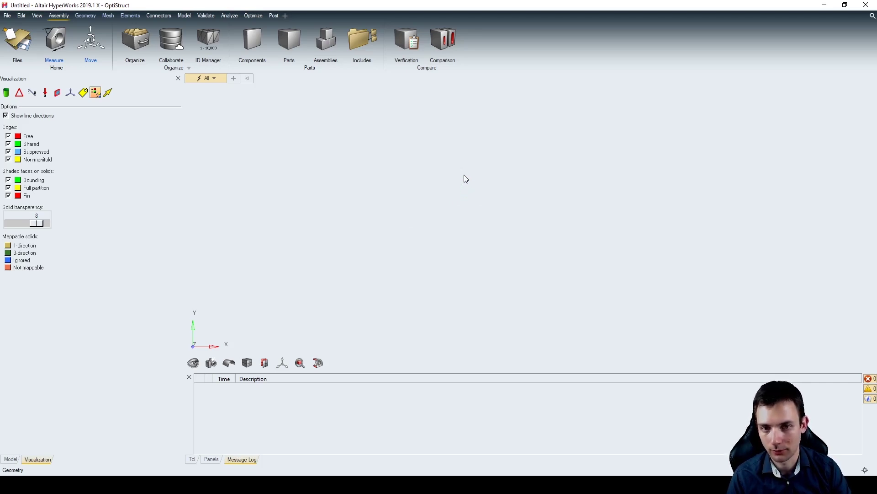
right_click(464, 178)
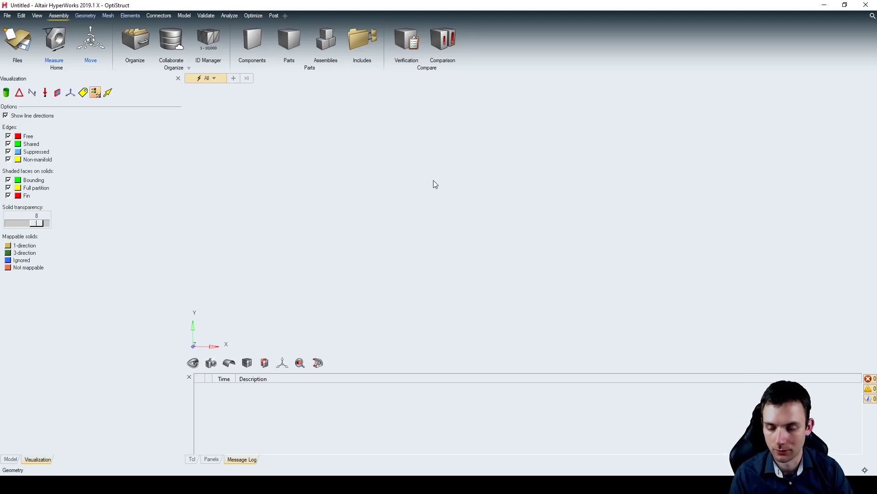
key(Escape)
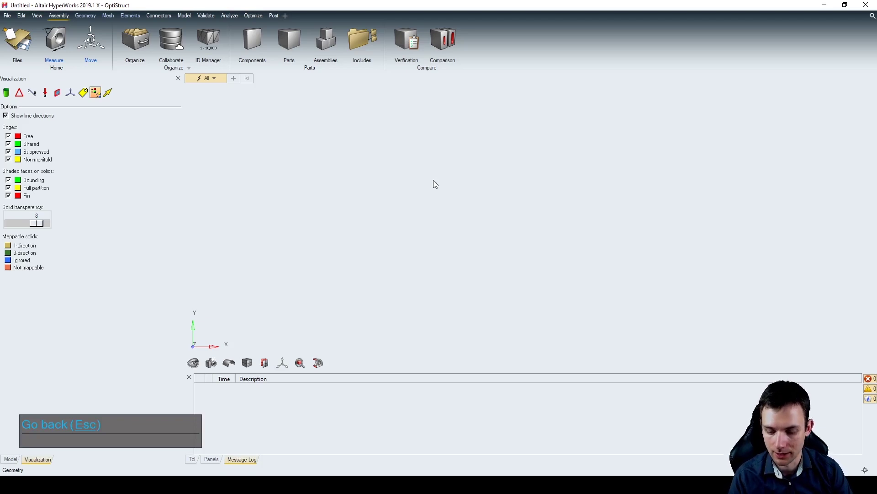
key(ctrl+z)
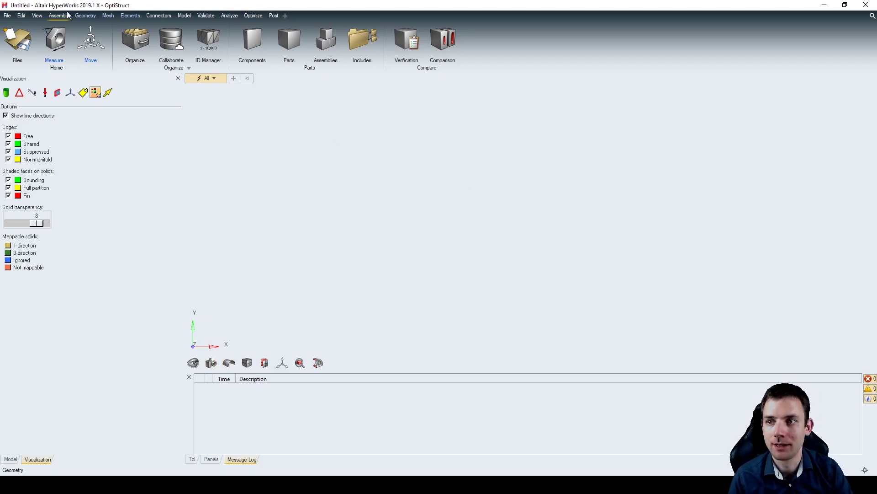
Start the geometry Points tool and examine its creation modes, extended instructions and demonstration video
click(92, 17)
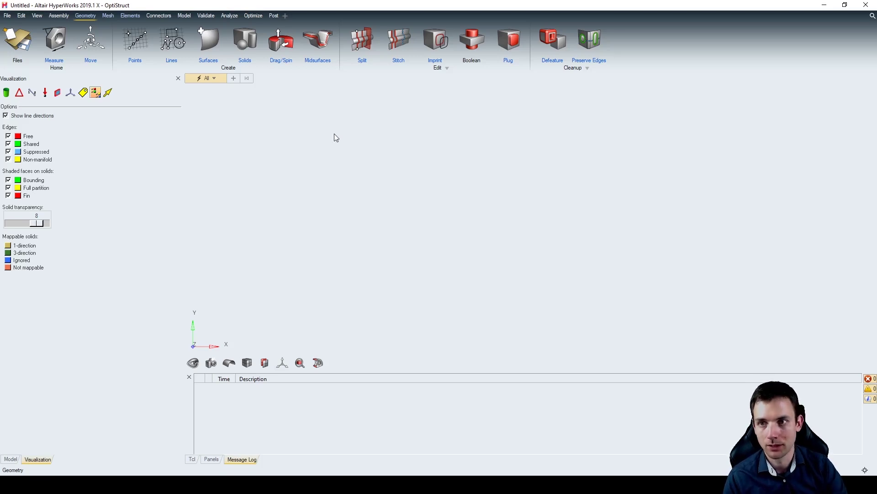
click(130, 41)
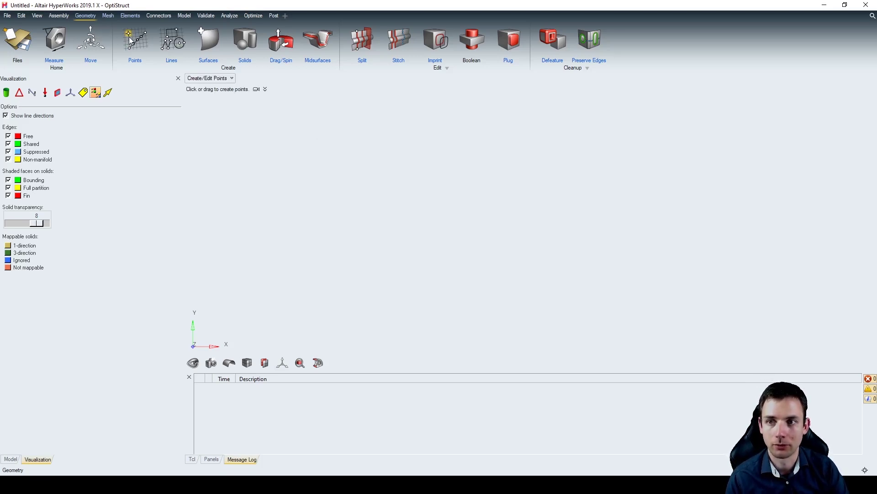
click(233, 80)
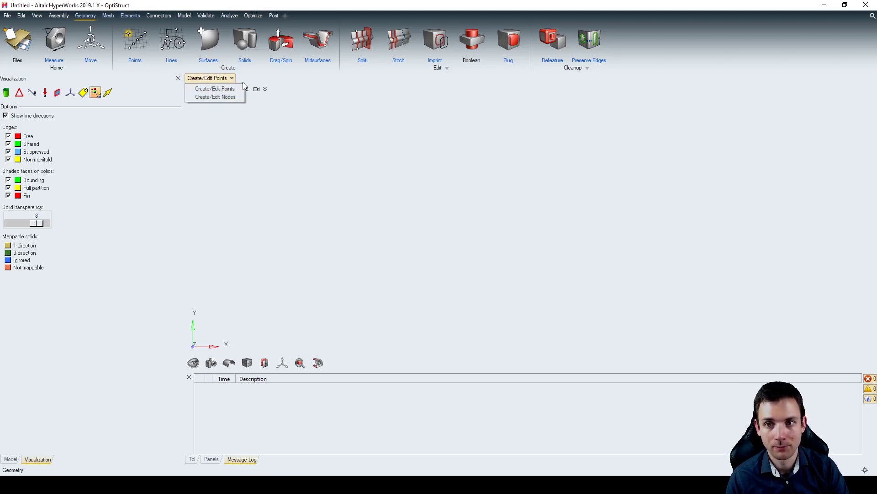
click(265, 89)
click(265, 89)
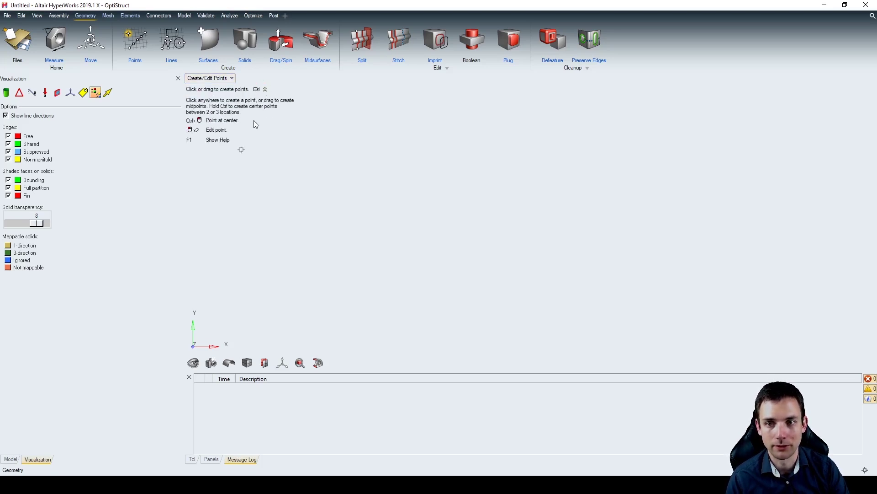
click(256, 90)
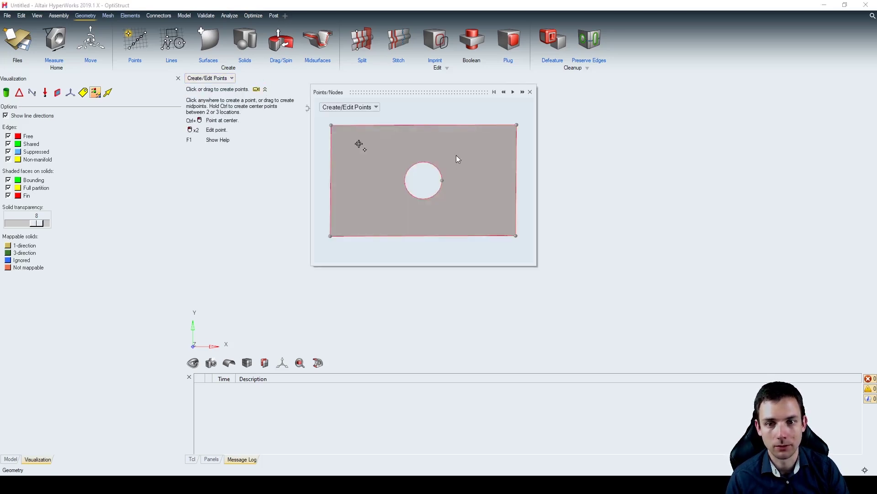
click(257, 89)
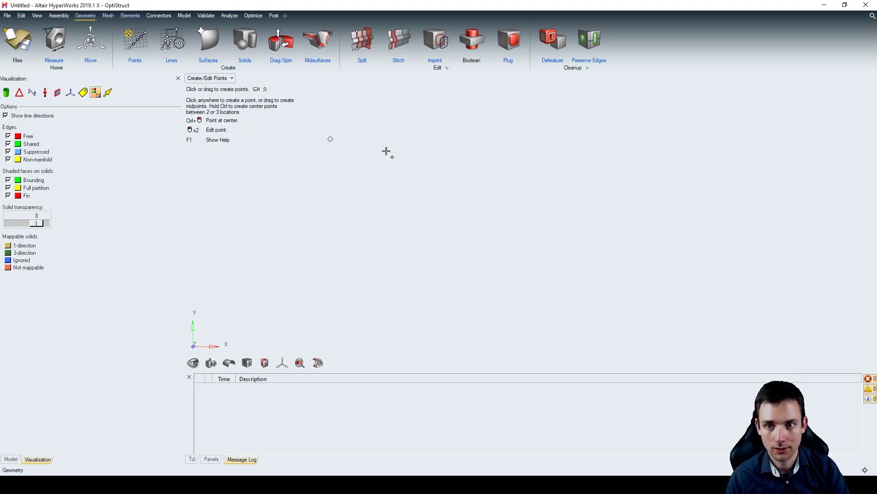
click(265, 89)
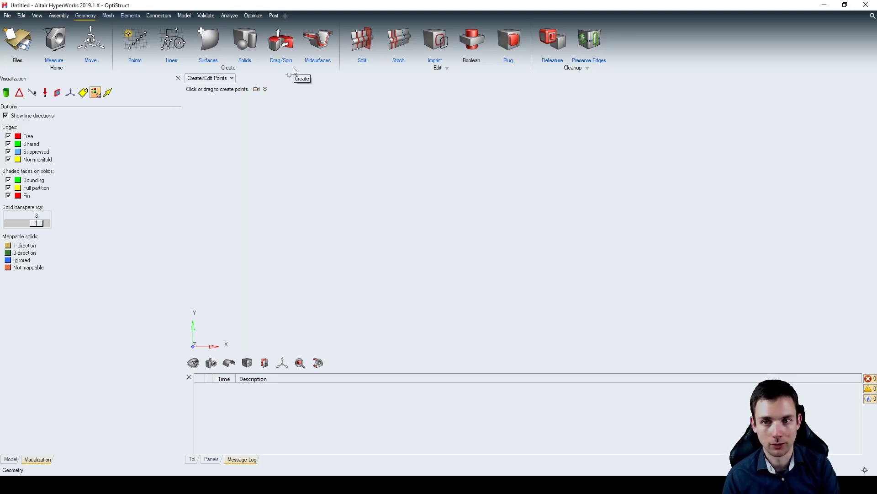
Create a point in the modeling area and set its coordinates to X 0, Y 0, Z 0
click(347, 224)
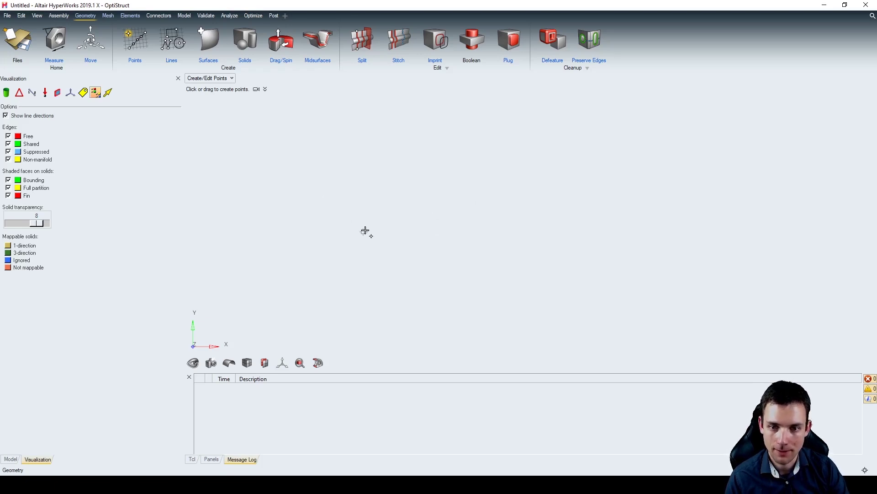
click(328, 178)
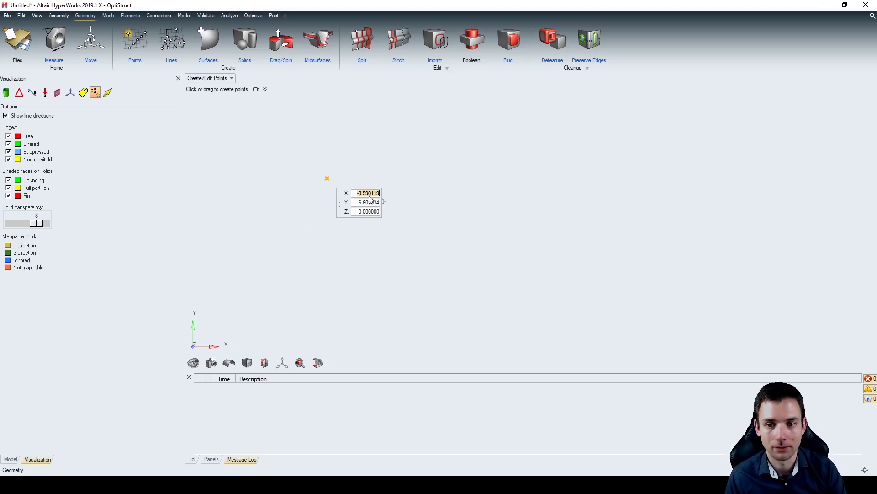
key(Tab)
key(Tab)
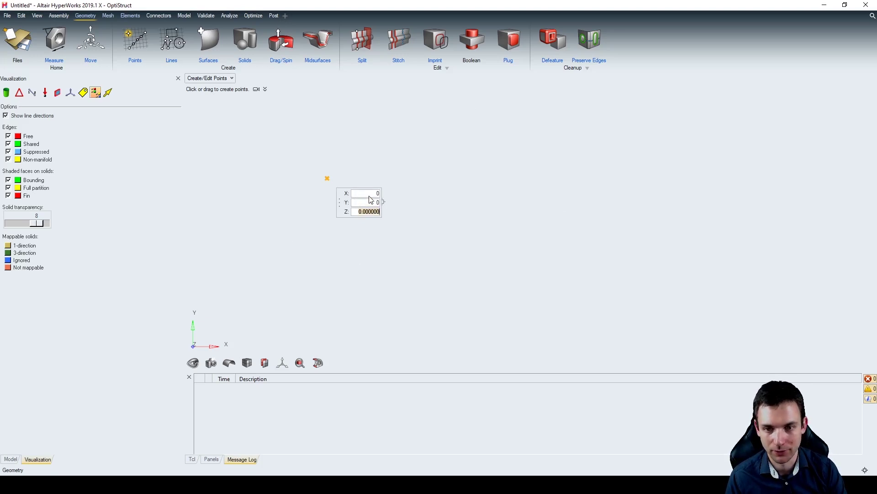
key(Return)
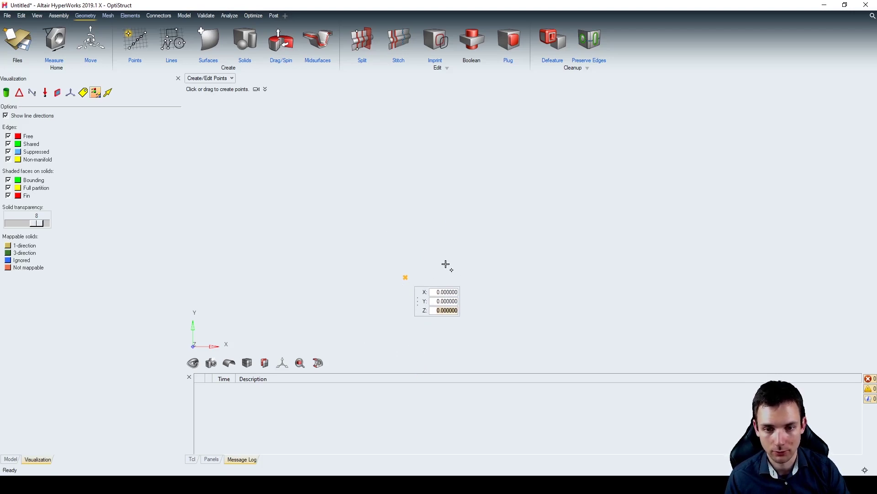
key(Return)
Create a second point and set its coordinates to X 15, Y 0, Z 0
click(704, 292)
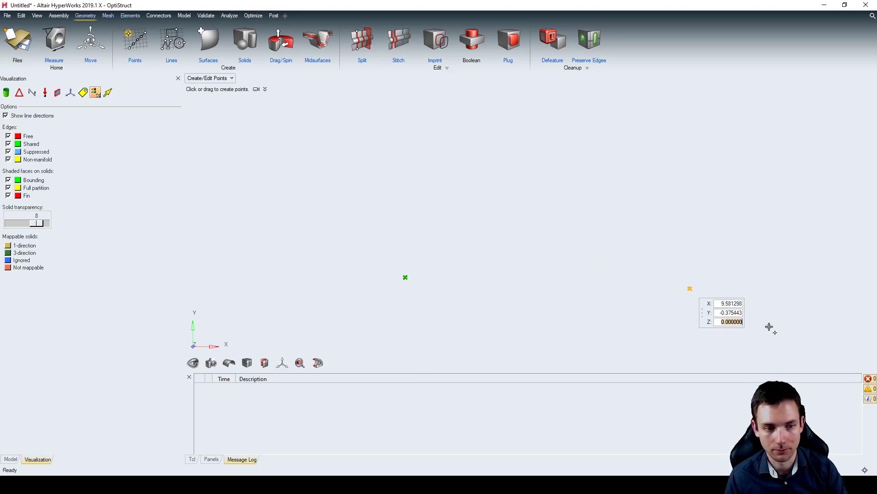
key(Tab)
text(15)
key(Tab)
text(0)
key(Tab)
text(0)
scroll(616, 241, down, 2)
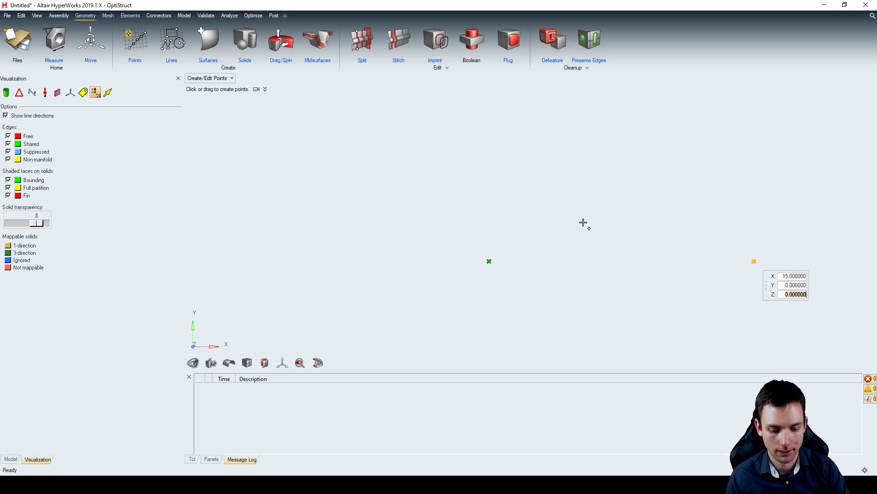
scroll(474, 223, down, 2)
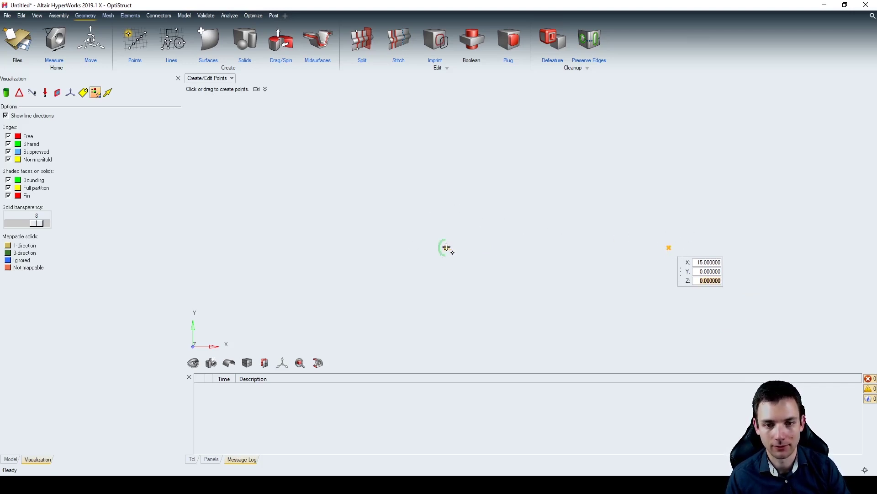
Set the origin point's X coordinate to -5, return it to 0, and leave the Points tool
click(446, 248)
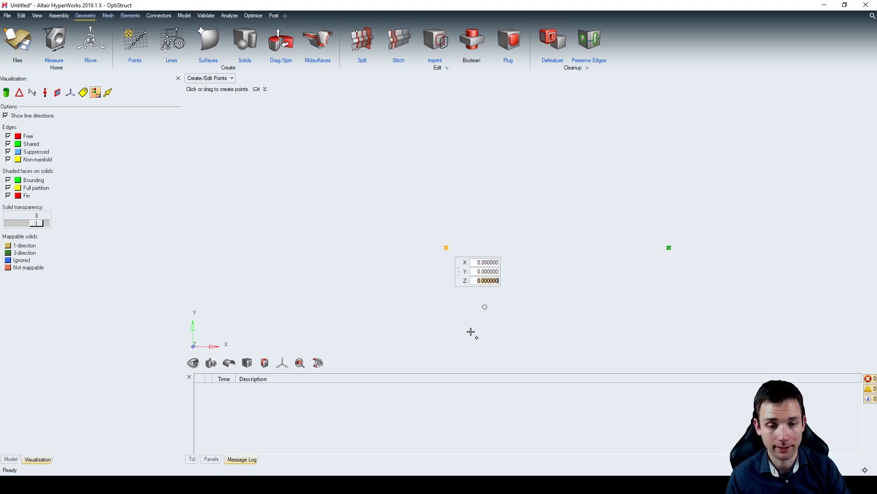
double_click(493, 263)
key(BackSpace)
text(-5)
key(Return)
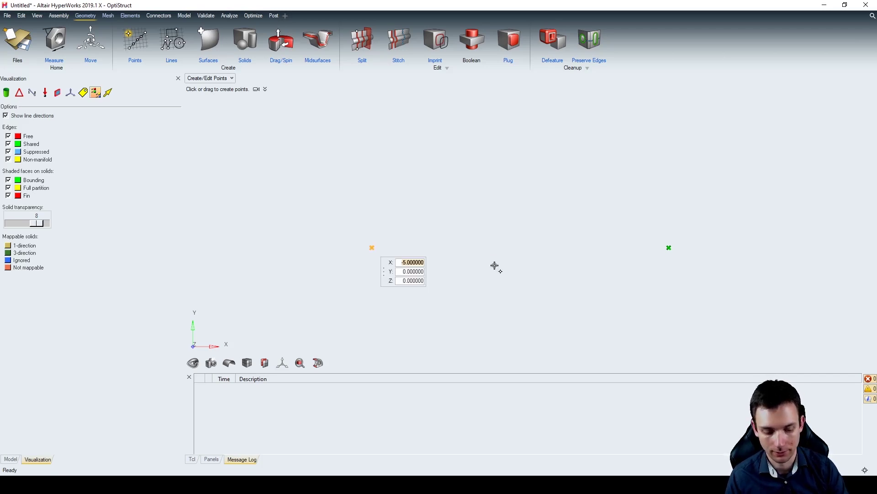
text(0)
key(Return)
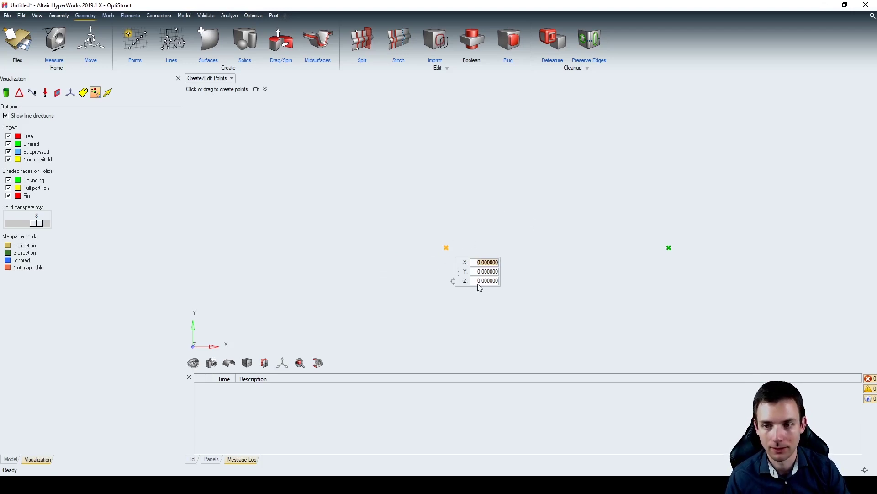
right_click(521, 158)
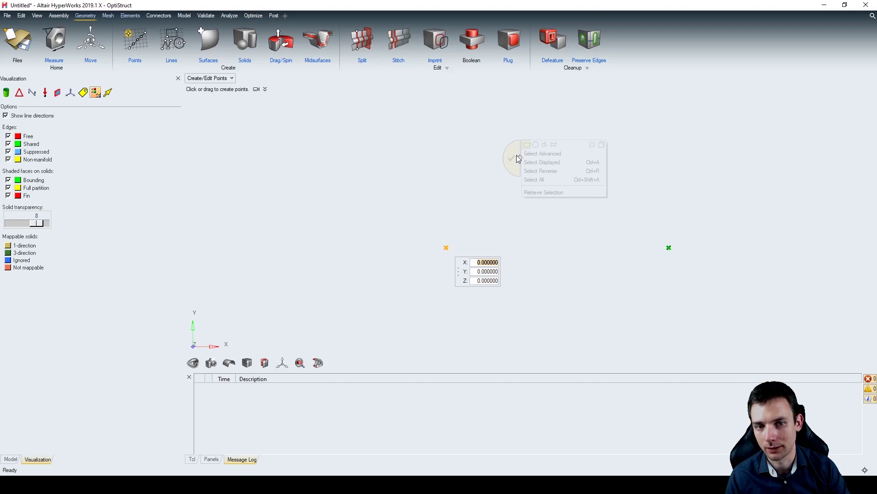
click(508, 158)
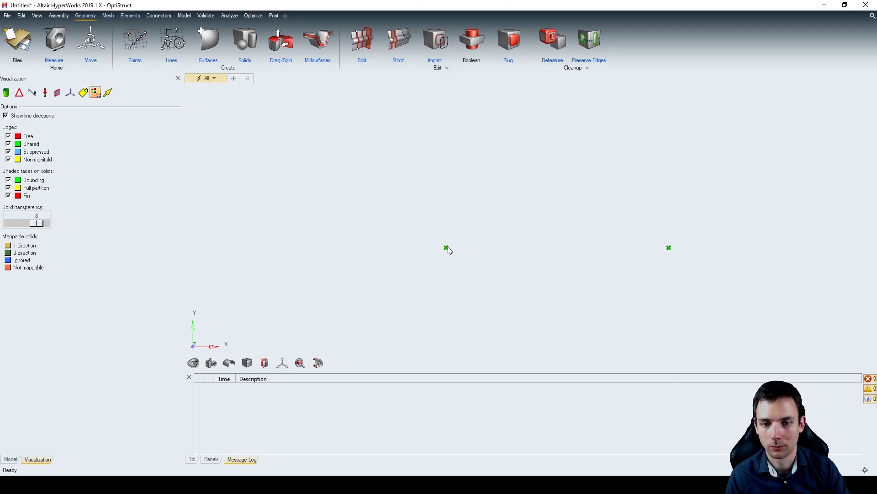
Edit the existing point at X 15, setting its X coordinate to 20, and confirm the change
click(136, 40)
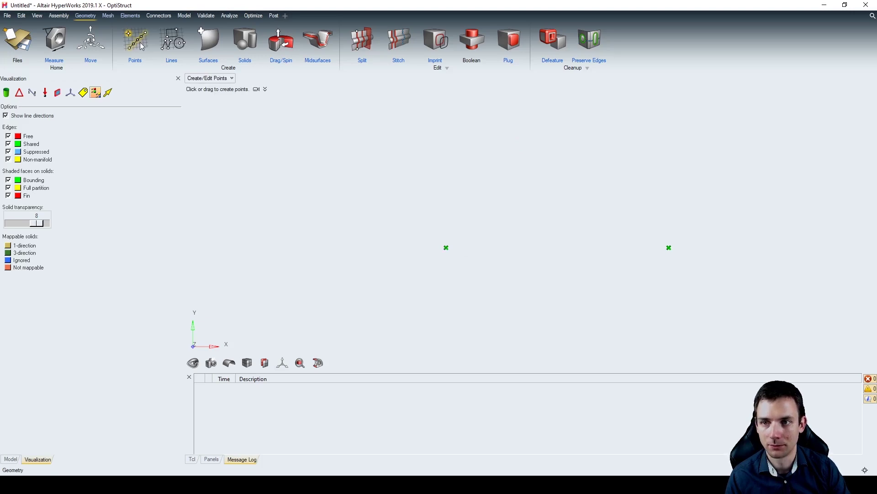
click(670, 248)
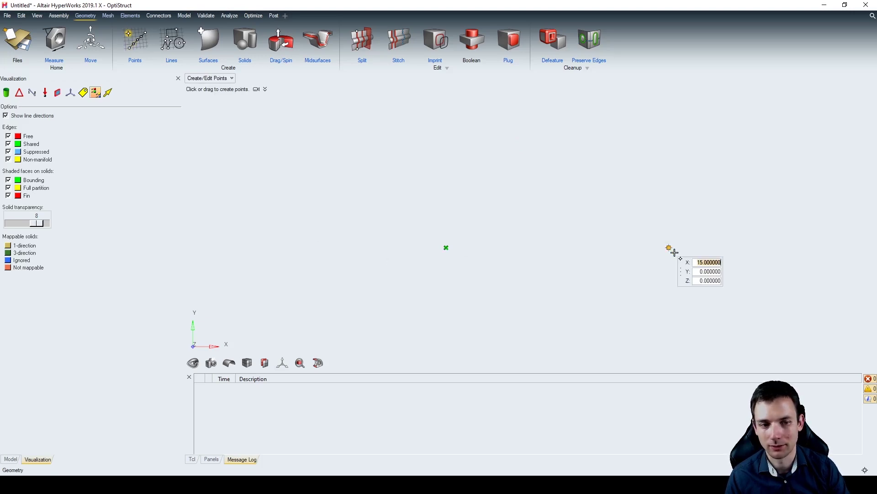
text(20)
key(Return)
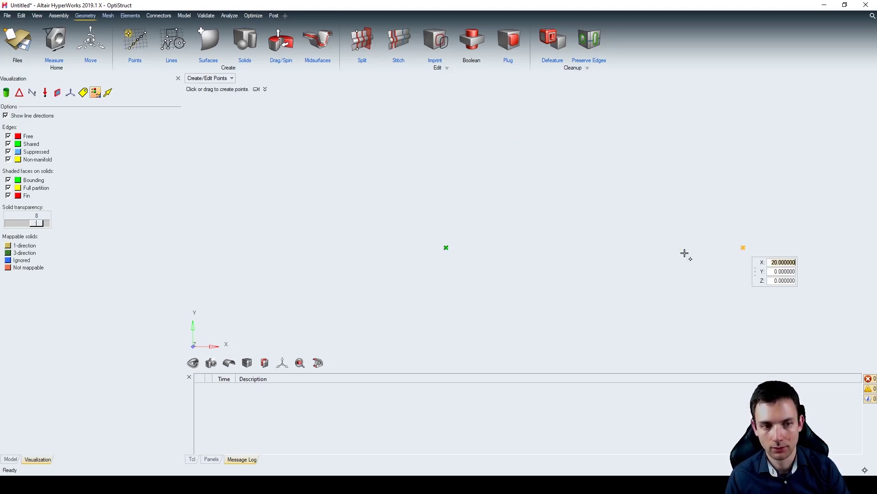
right_click(702, 204)
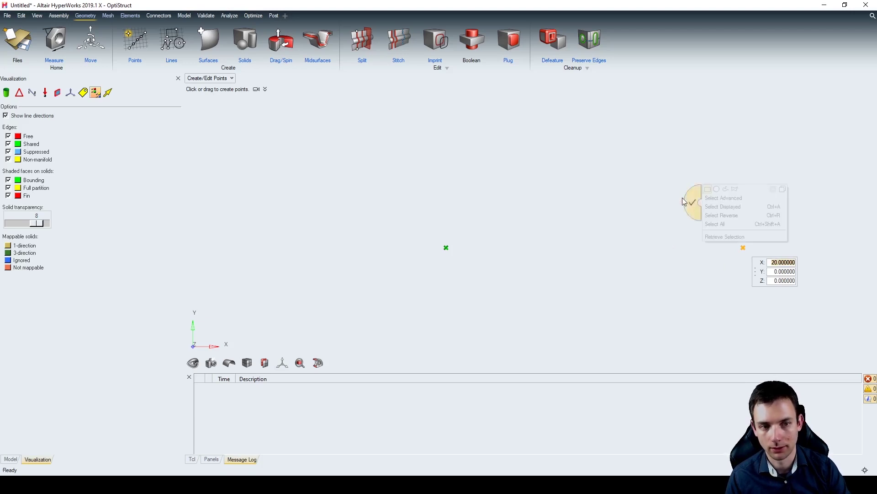
click(691, 201)
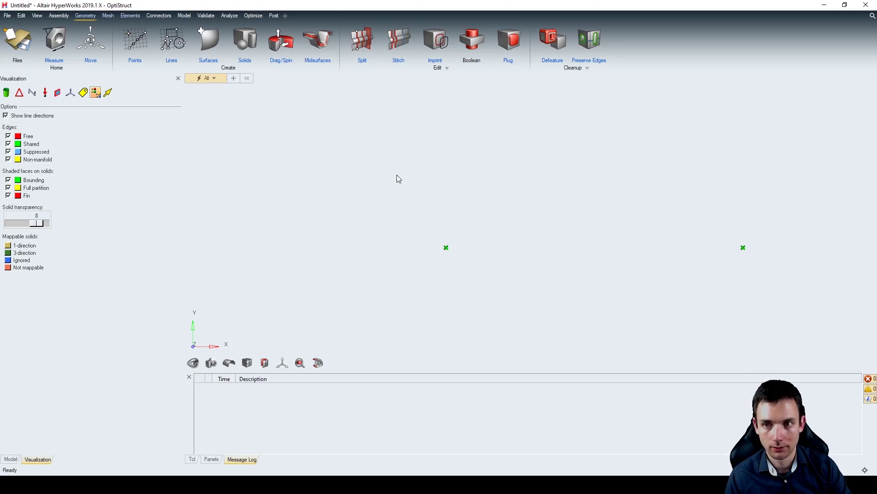
Switch to the classic HyperWorks 2019.1 OptiStruct window and create a geometry point at X 0, Y 0, Z 0
mouse_move(548, 485)
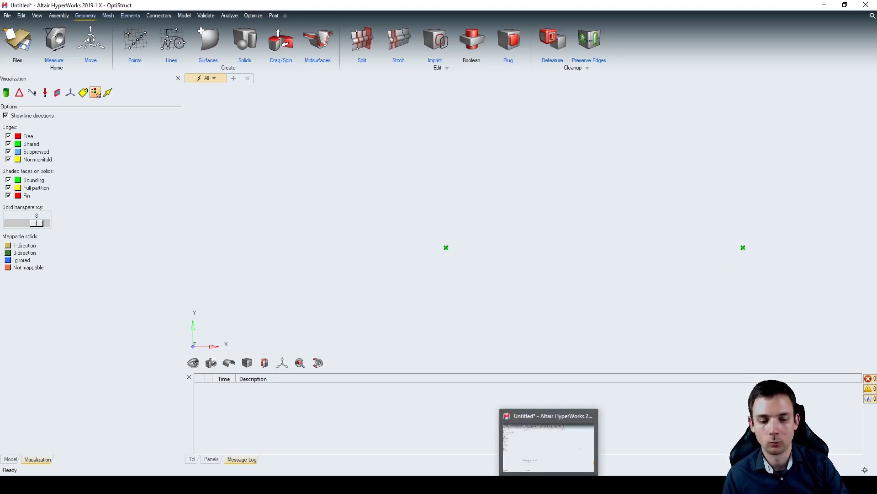
click(549, 445)
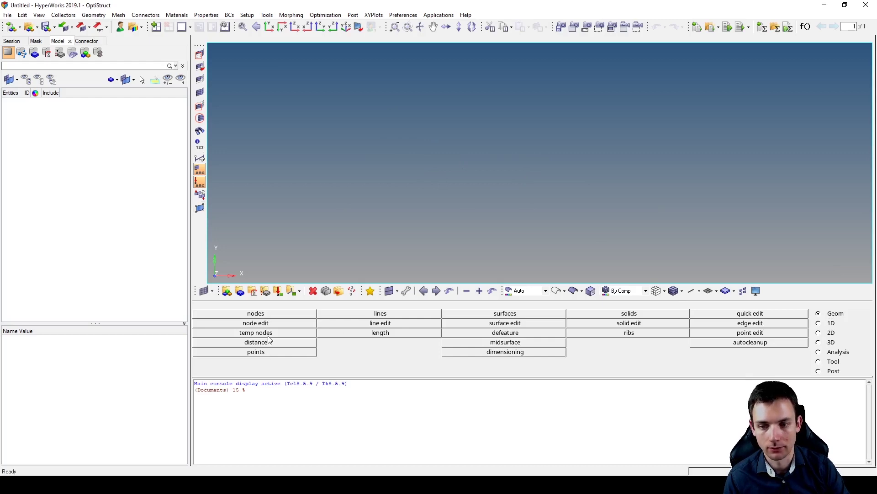
click(276, 351)
click(385, 323)
text(000)
key(Return)
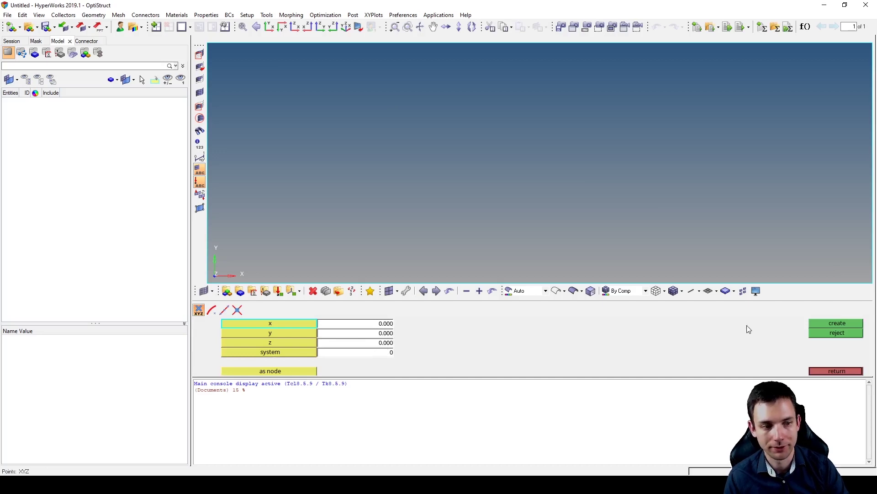
click(846, 325)
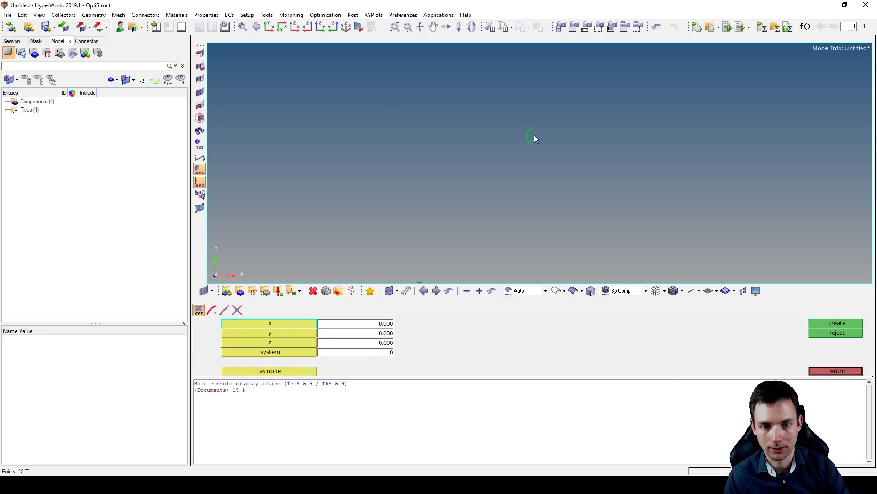
key(Escape)
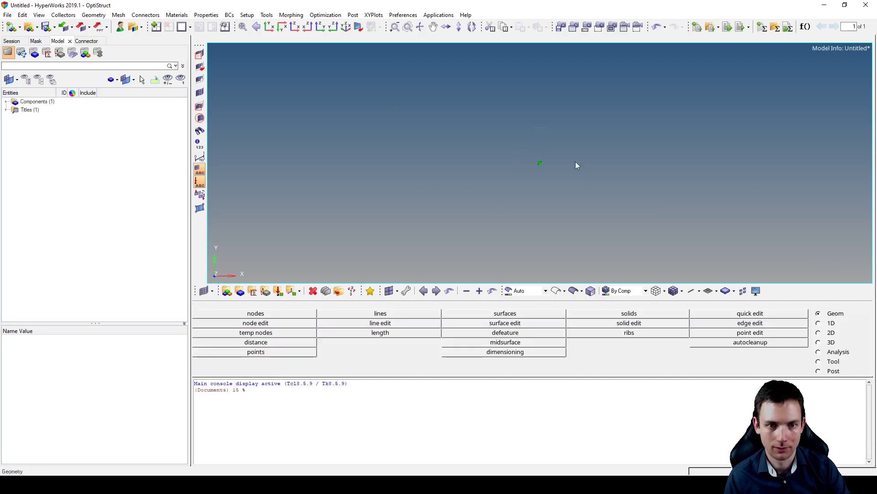
Create a node at X 16, Y 0, Z 0 in the classic HyperWorks window
ctrl+right_drag(428, 158, 386, 169)
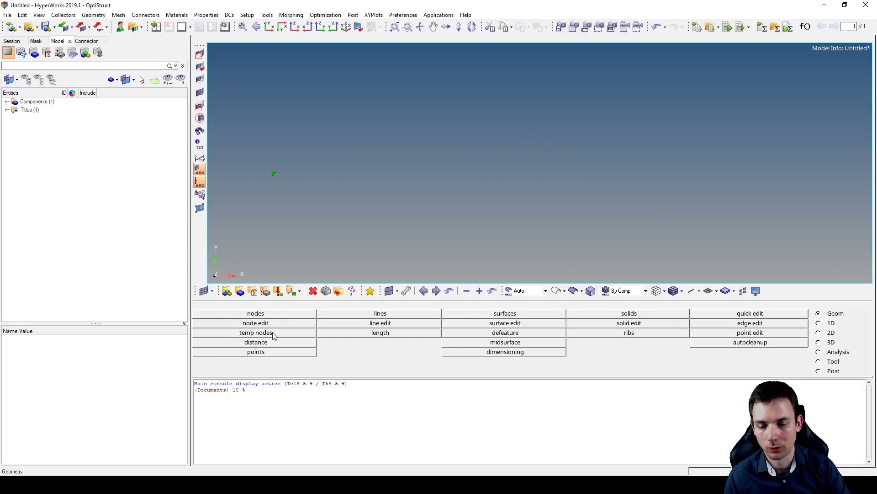
click(279, 314)
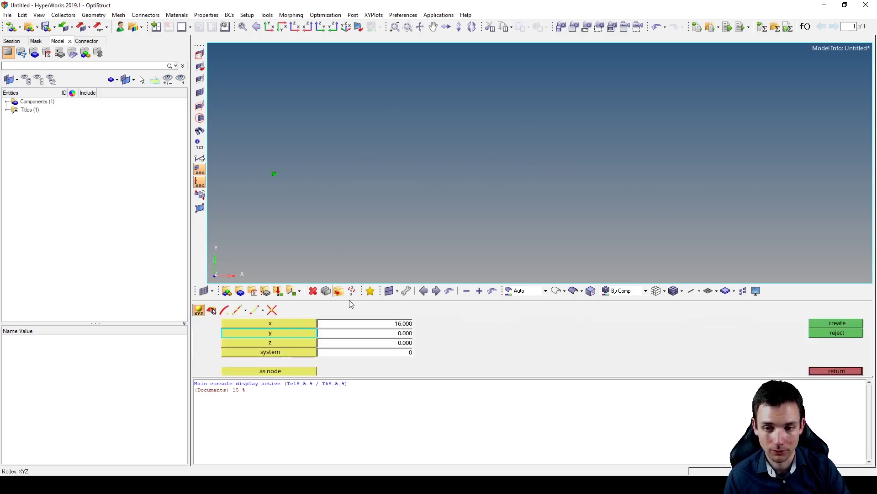
middle_click(528, 210)
ctrl+right_drag(550, 190, 527, 168)
click(290, 325)
click(634, 166)
click(634, 166)
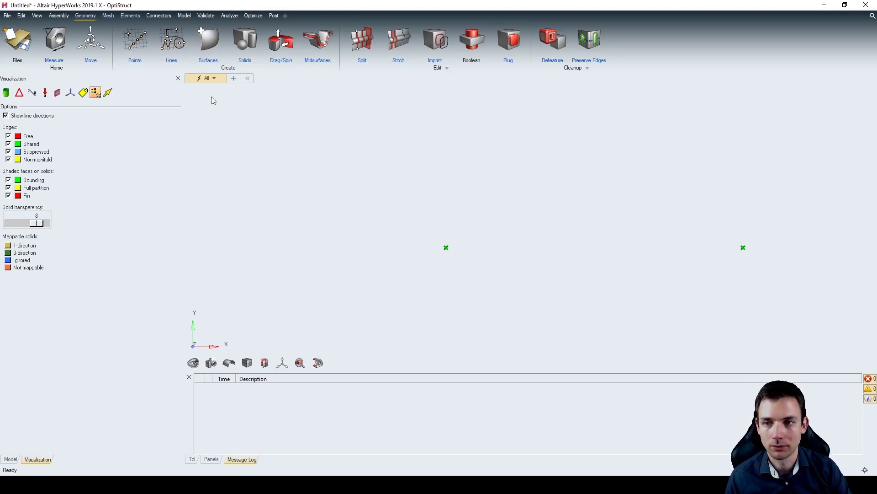
Switch to HyperWorks X and draw a straight line between the two existing points
click(173, 47)
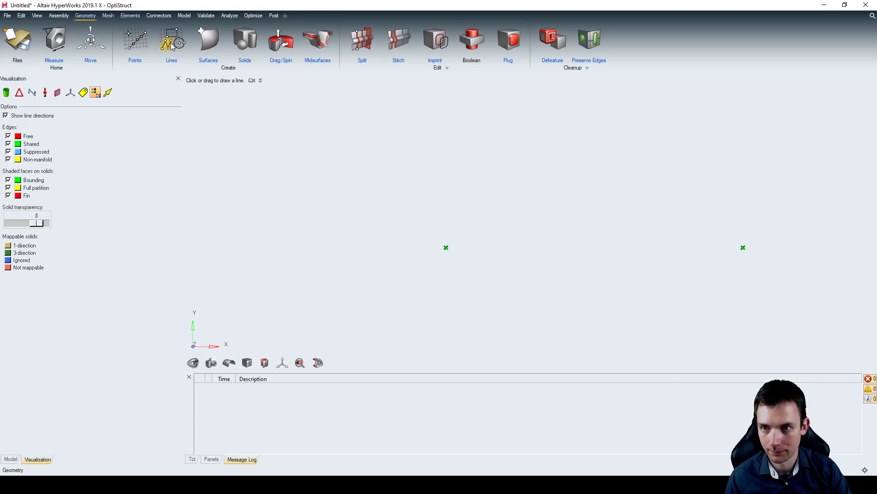
click(260, 81)
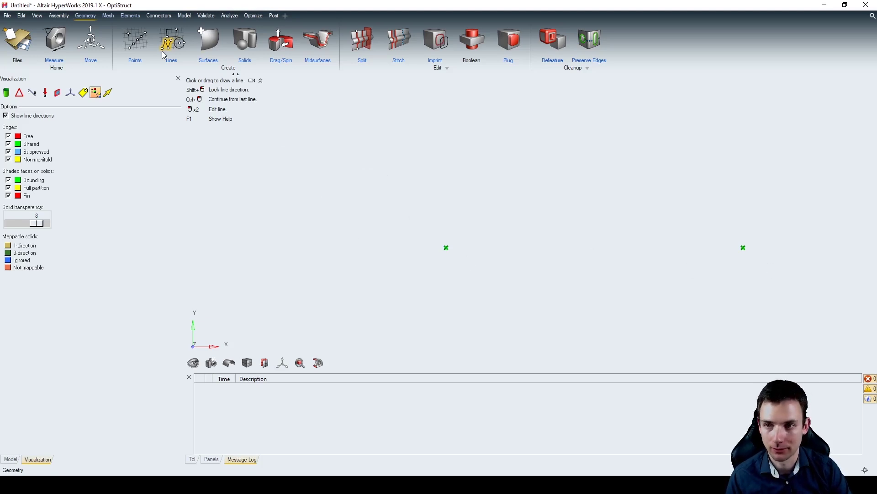
click(261, 81)
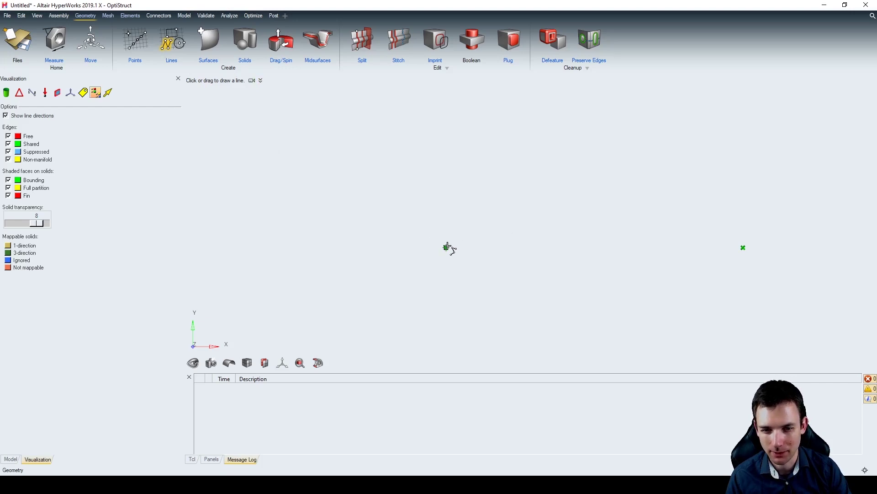
drag(447, 246, 745, 252)
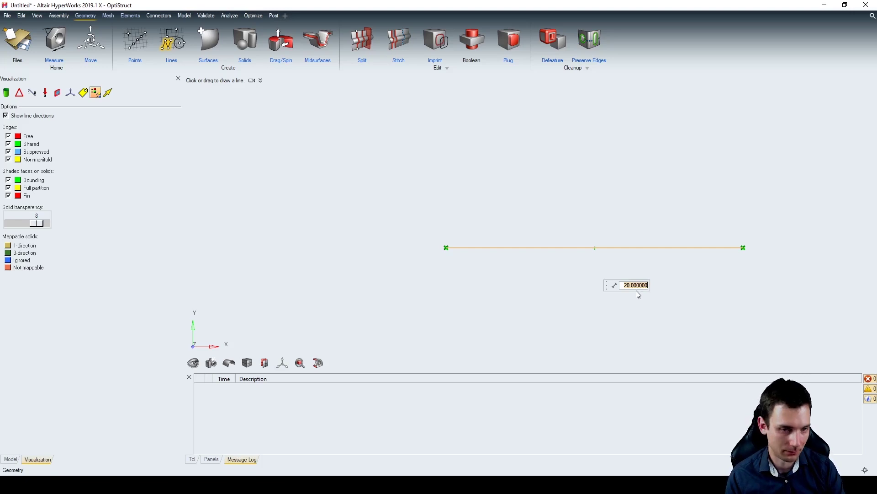
key(Return)
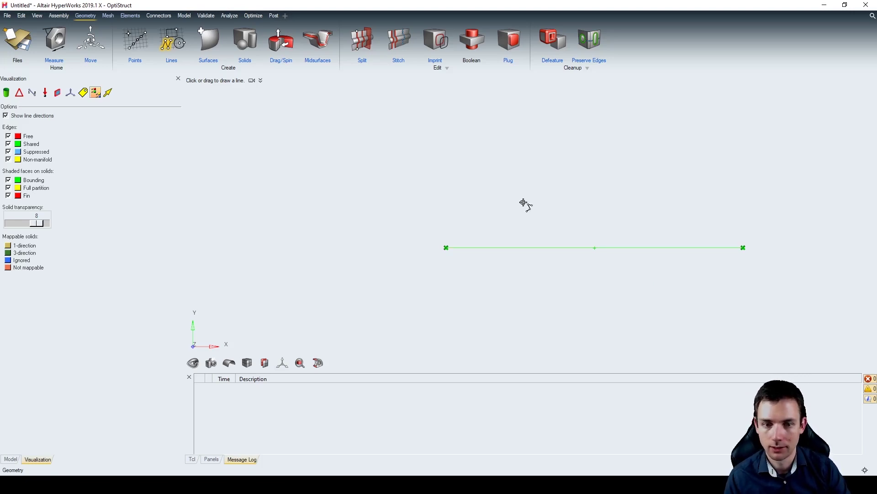
Draw three more lines closing a quadrilateral: vertical from the X 20 point, horizontal about 21.8 long, and back to the origin point
scroll(475, 201, down, 2)
click(633, 230)
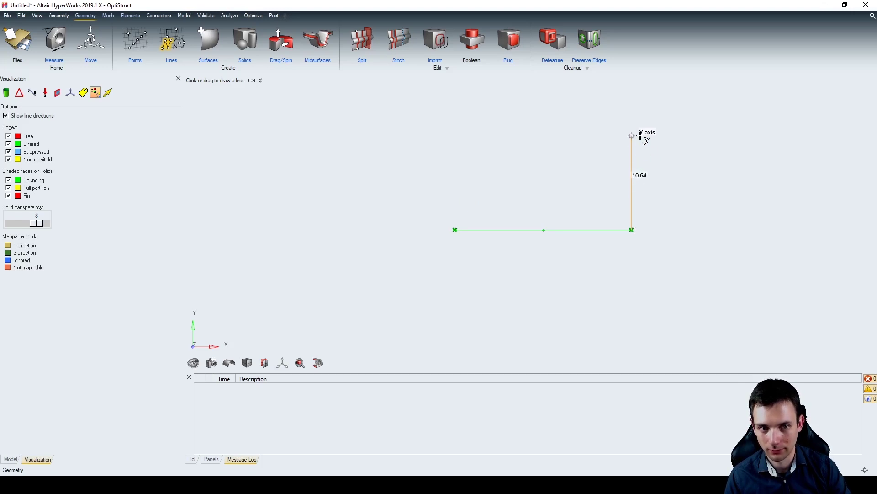
click(633, 115)
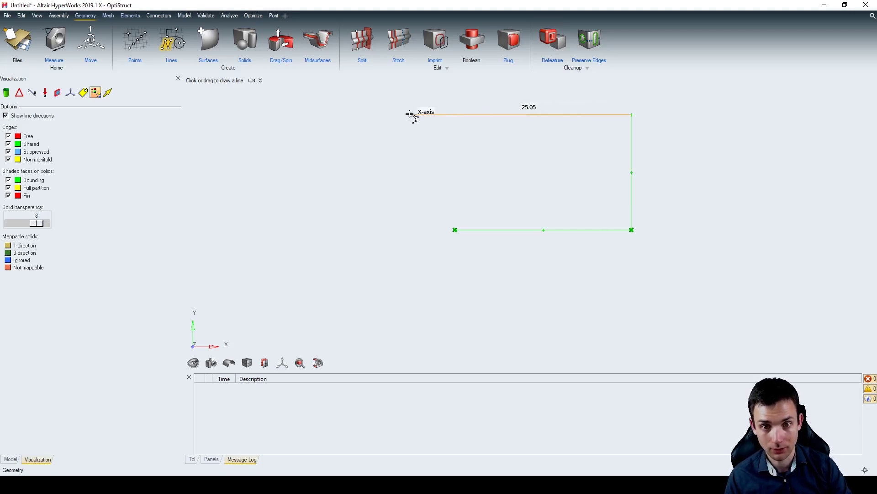
click(440, 114)
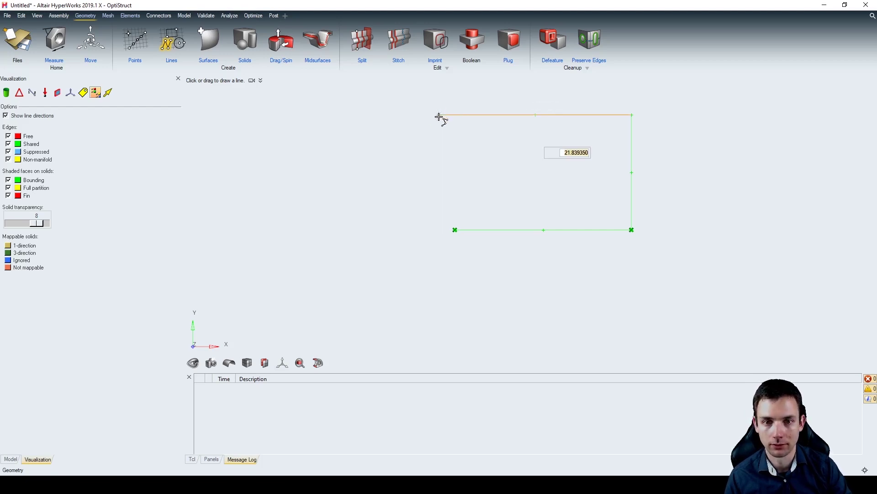
click(455, 230)
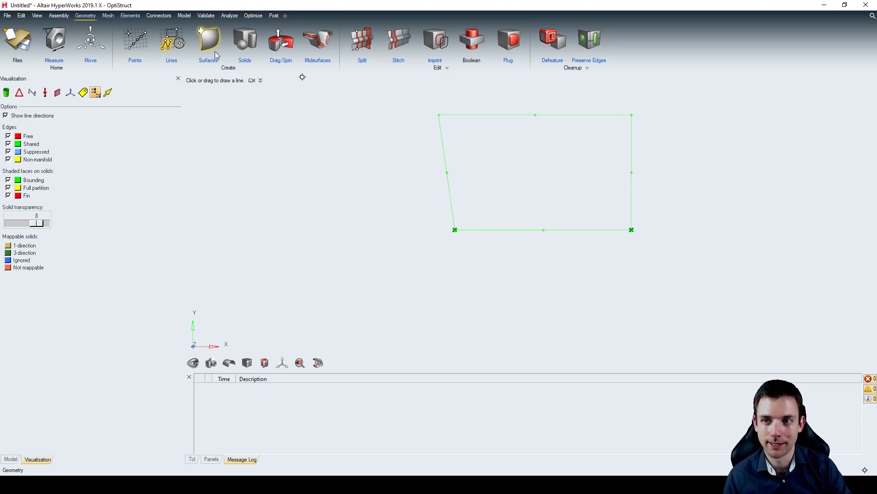
Draw a rectangle starting at the quadrilateral's X 20 corner point, with width 20 and length 20
click(174, 33)
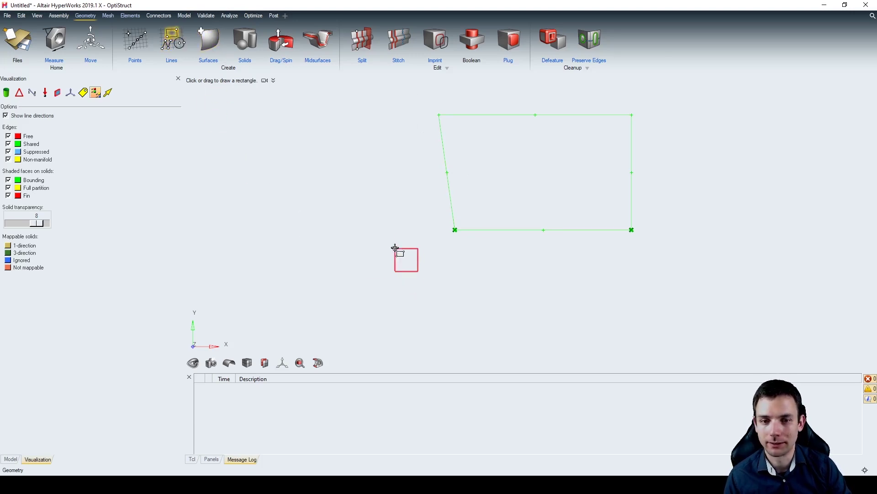
click(632, 230)
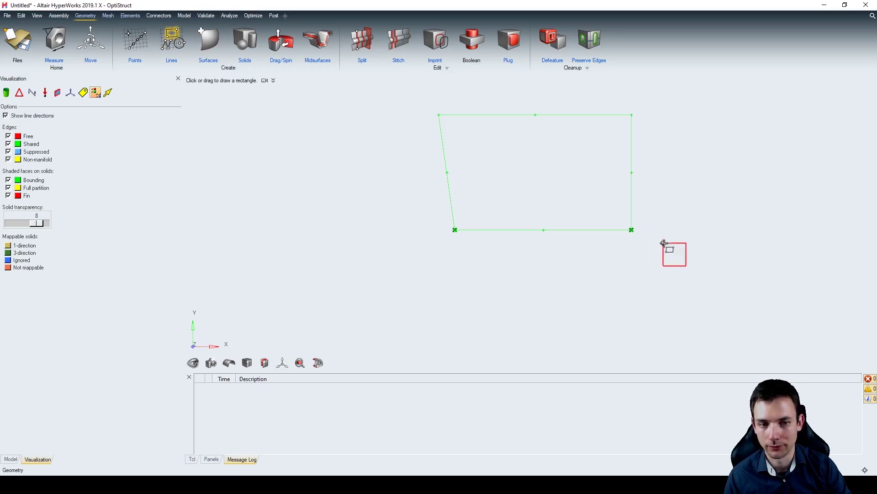
click(631, 230)
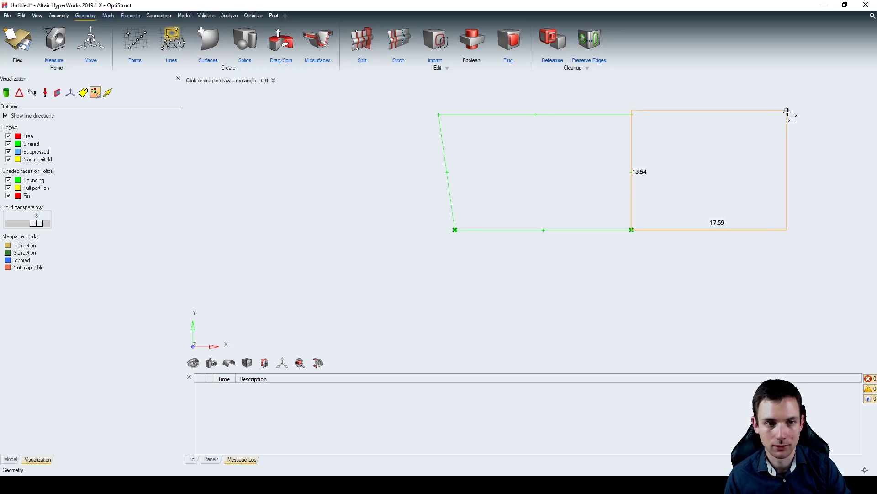
click(811, 82)
text(20)
key(Tab)
text(20)
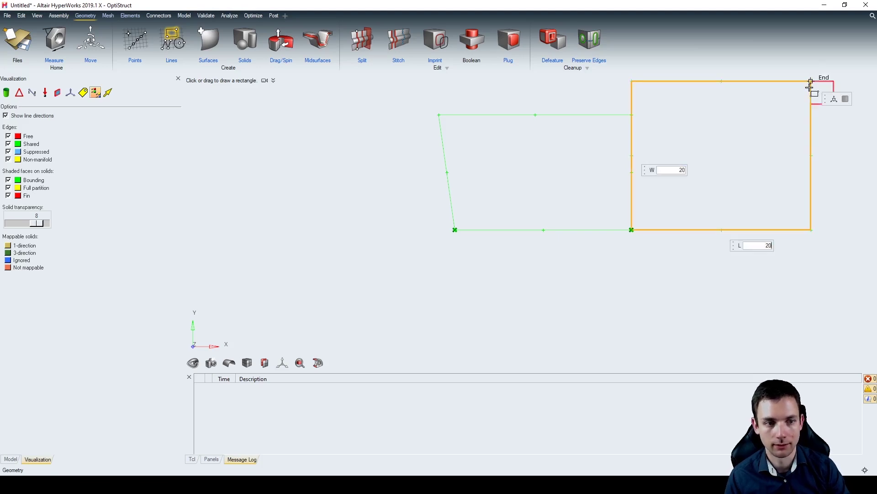
key(Return)
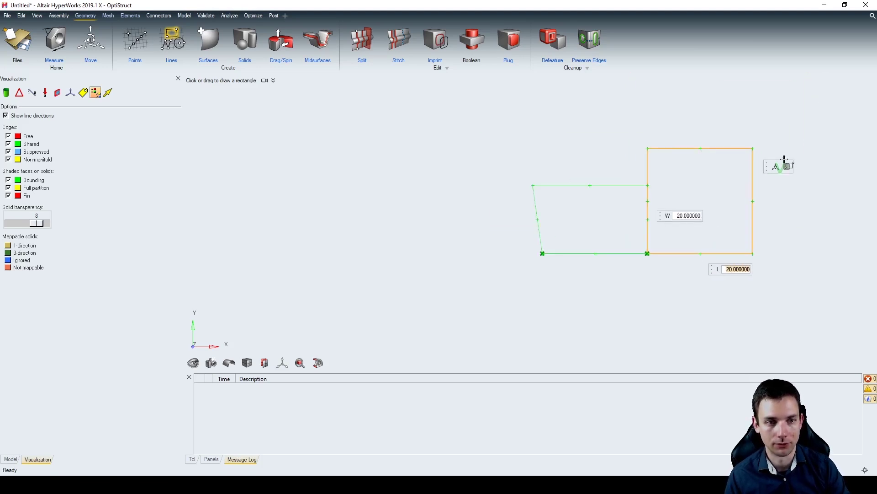
scroll(804, 211, up, 1)
key(Return)
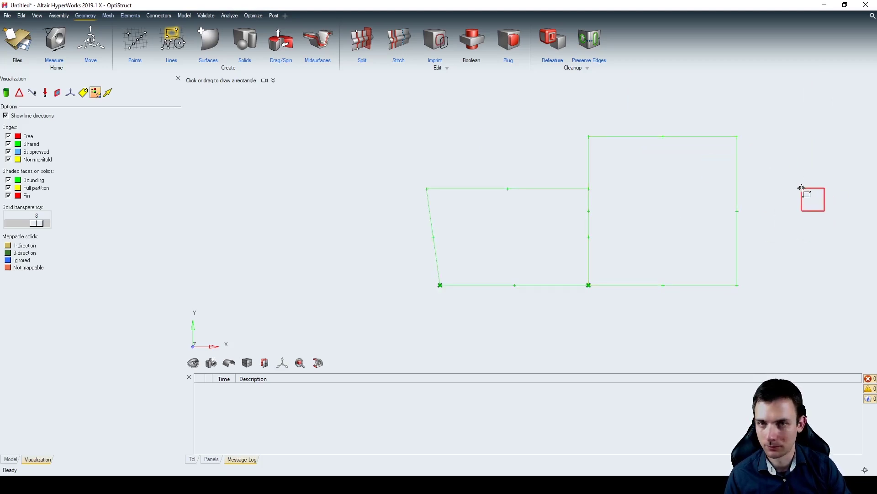
Draw a circle of radius 15 beside the rectangle, clear of its outer edge, and leave the circle tool
scroll(646, 110, down, 2)
scroll(784, 126, up, 1)
click(181, 44)
click(789, 150)
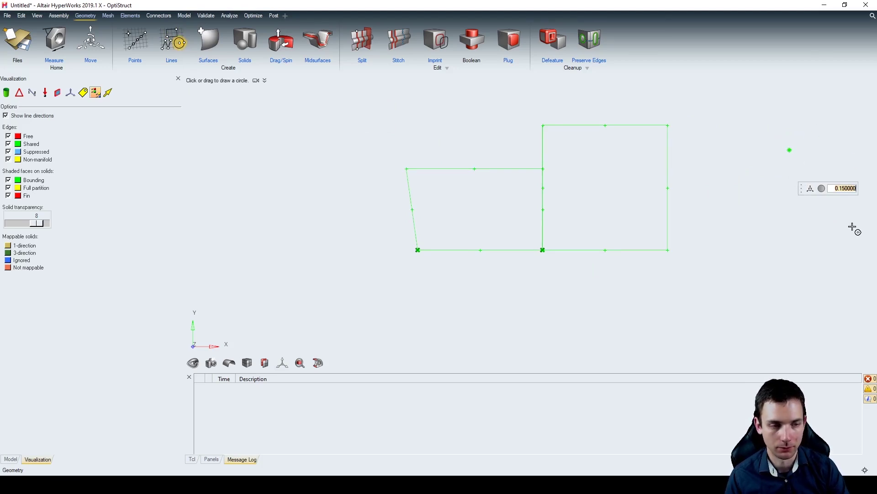
text(15)
key(Return)
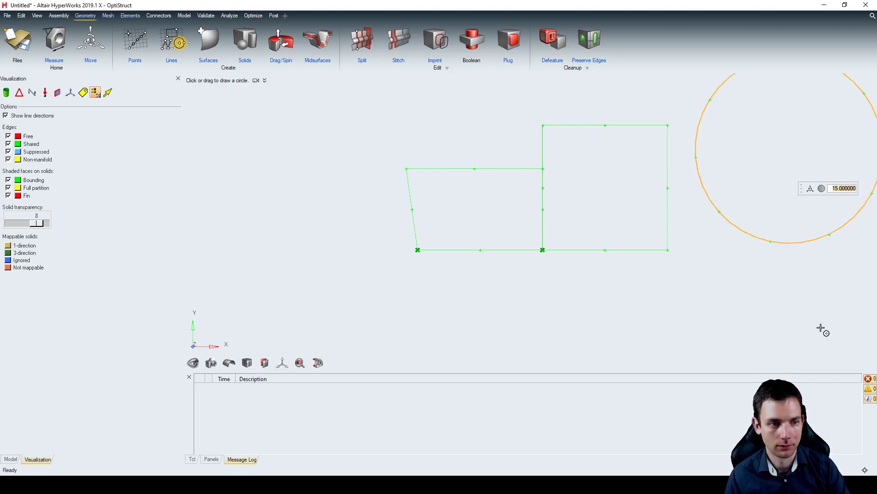
scroll(674, 269, down, 3)
scroll(668, 274, down, 2)
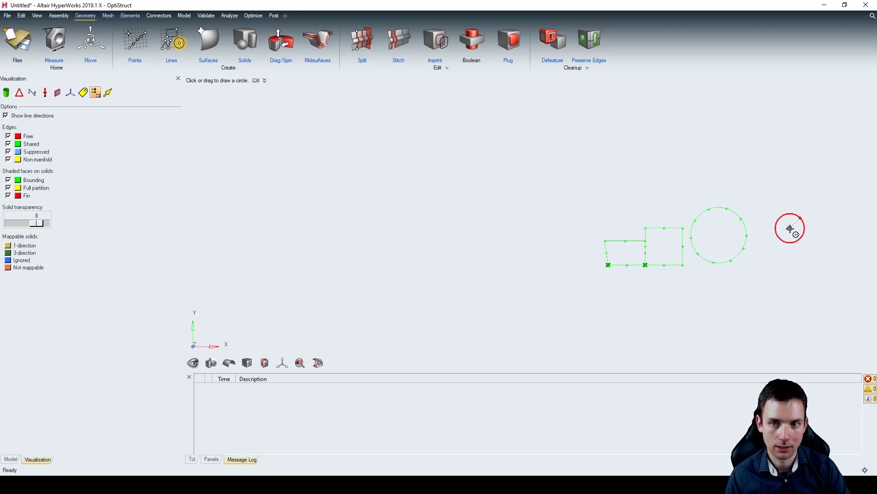
right_click(762, 225)
Extract 10 evenly spaced points along the quadrilateral's bottom line and leave the Extract Points tool
scroll(726, 244, up, 3)
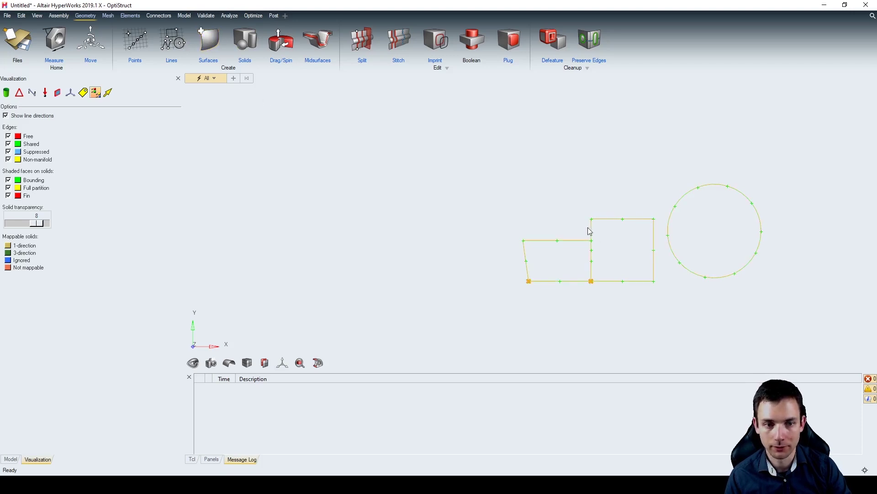
scroll(575, 285, up, 4)
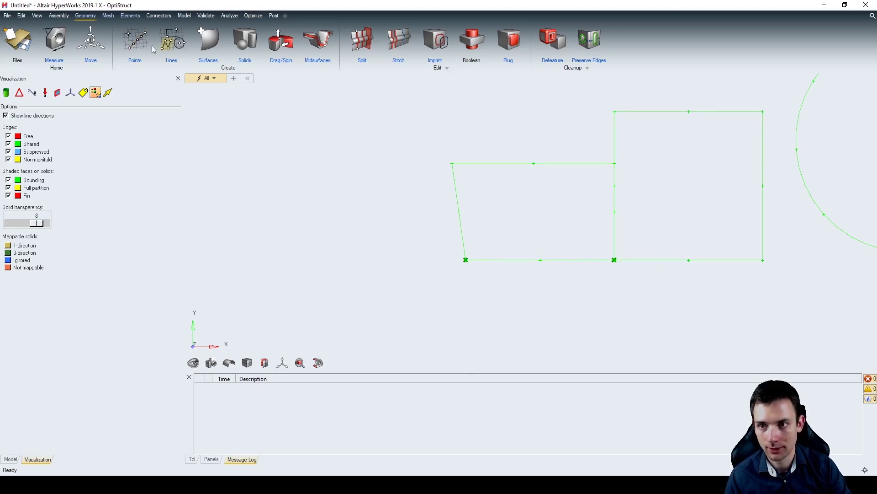
click(139, 44)
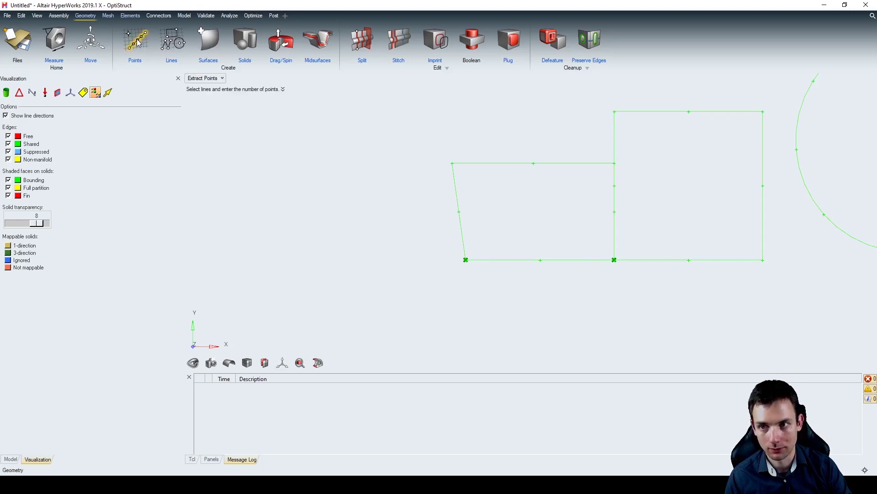
click(521, 260)
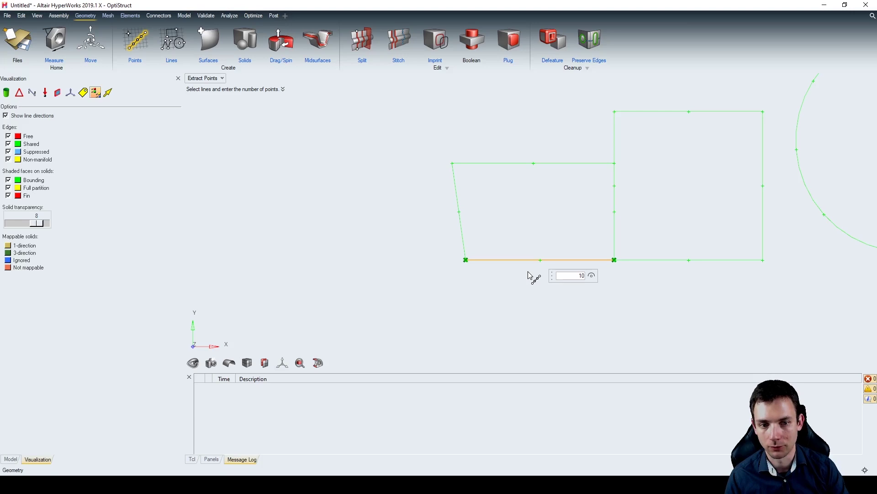
key(Return)
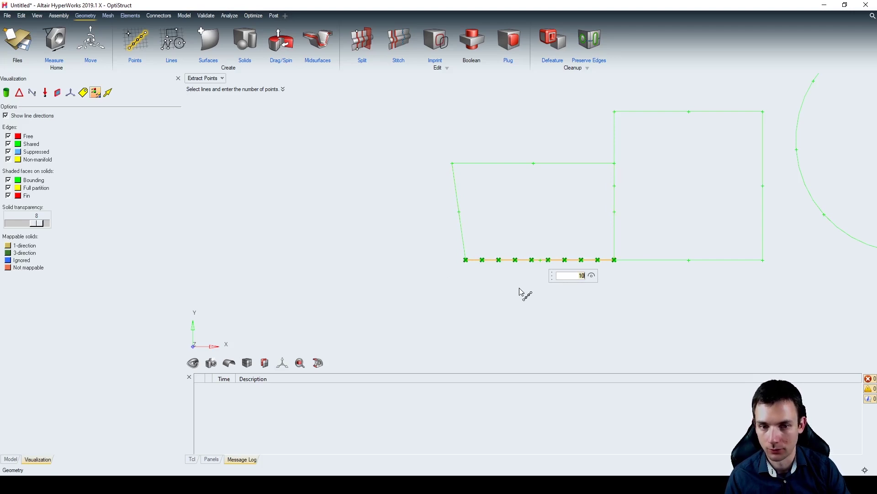
right_click(637, 294)
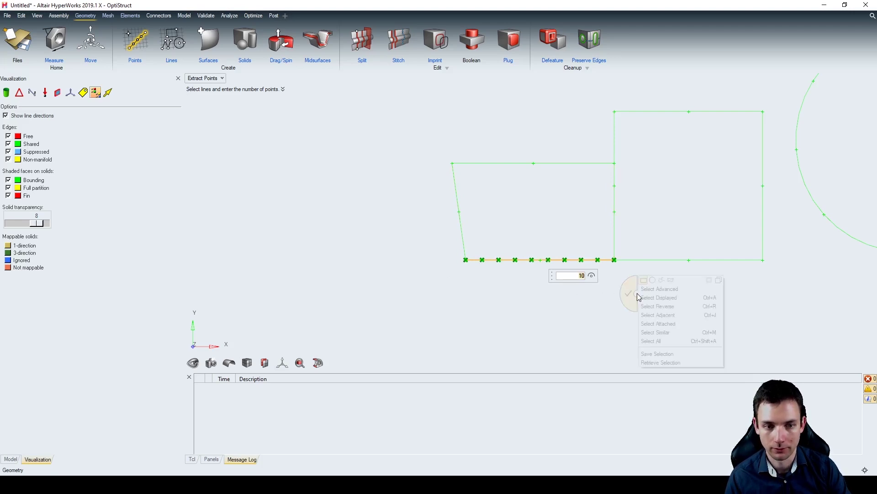
click(636, 296)
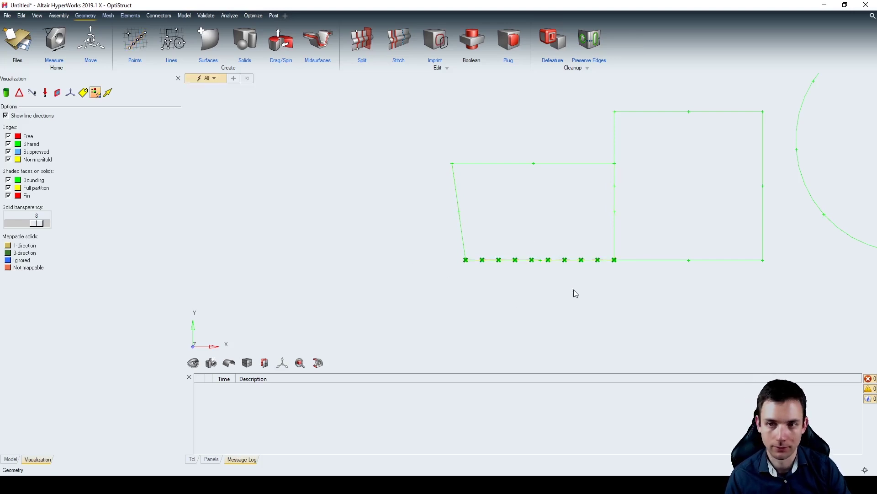
Create a patch surface inside the circle from its circular line
scroll(343, 234, down, 2)
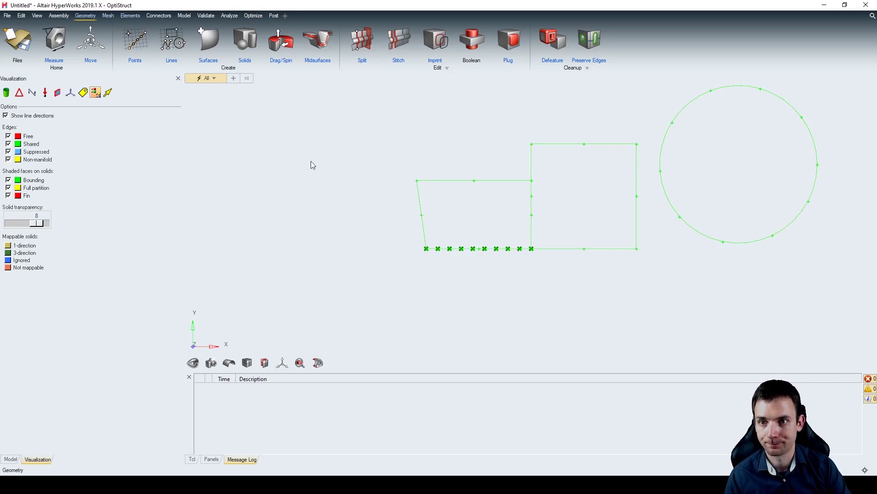
click(210, 42)
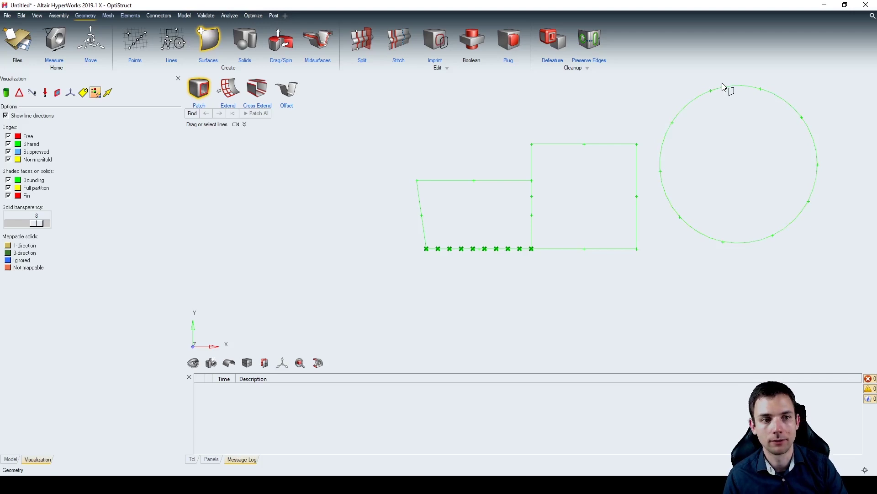
mouse_move(724, 87)
mouse_down()
mouse_move(752, 87)
mouse_move(670, 119)
mouse_move(670, 172)
mouse_move(787, 243)
mouse_up()
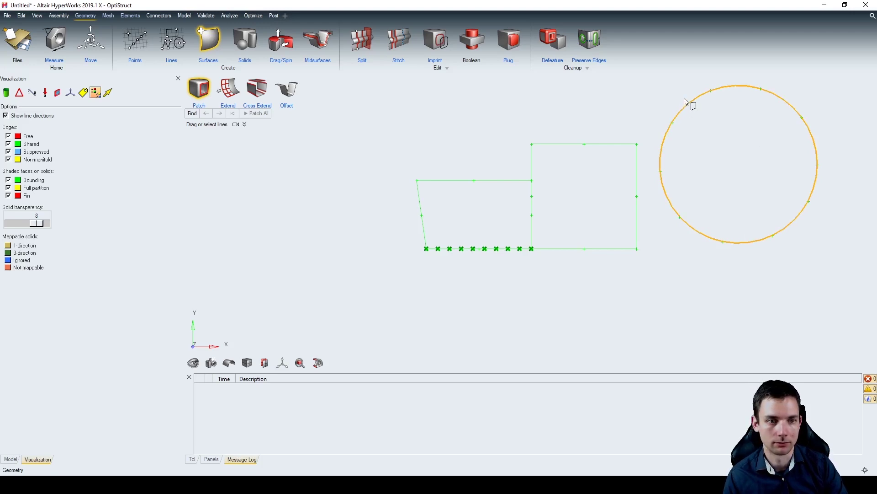
scroll(685, 101, up, 3)
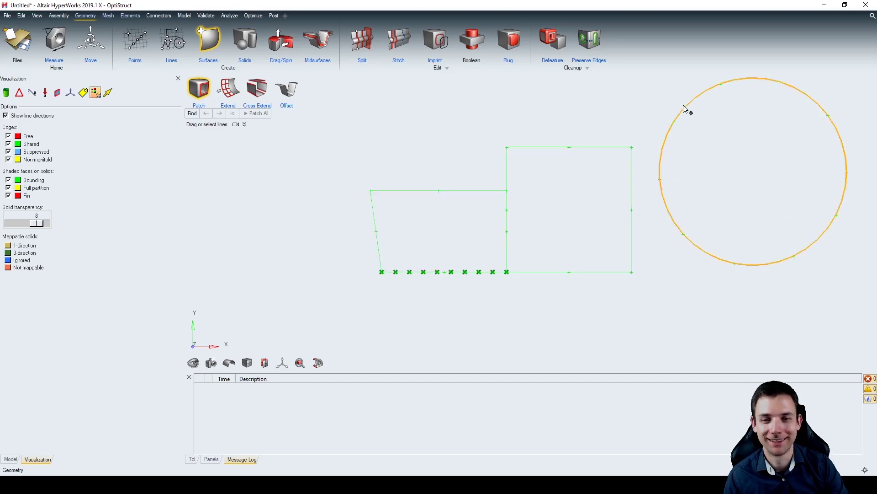
scroll(688, 110, down, 2)
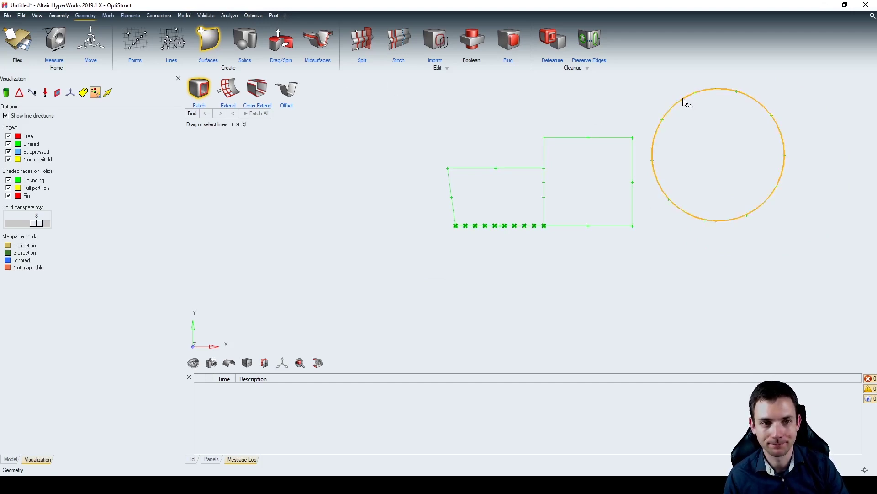
click(686, 99)
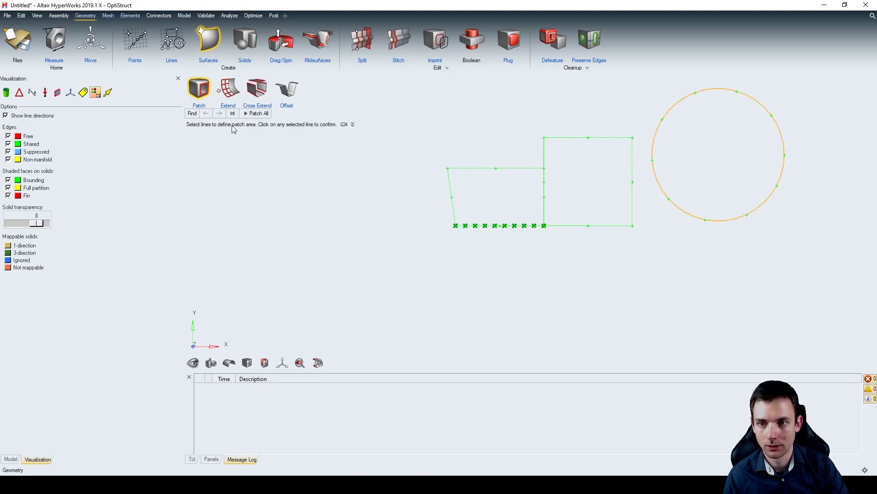
click(678, 103)
mouse_move(656, 248)
ctrl+mouse_down()
mouse_move(658, 274)
mouse_move(689, 215)
mouse_move(699, 259)
mouse_move(476, 227)
mouse_move(605, 237)
ctrl+mouse_up()
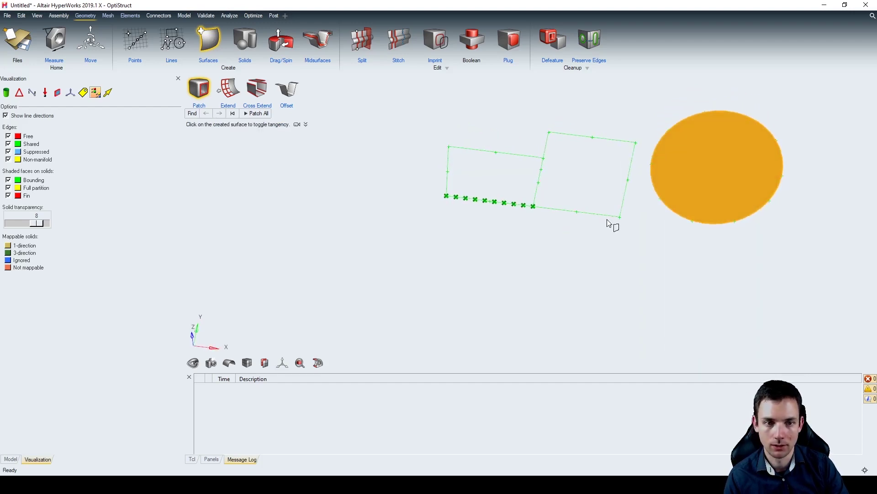
Create a patch surface inside the 20 by 20 rectangle from its boundary lines
drag(645, 122, 557, 249)
click(546, 146)
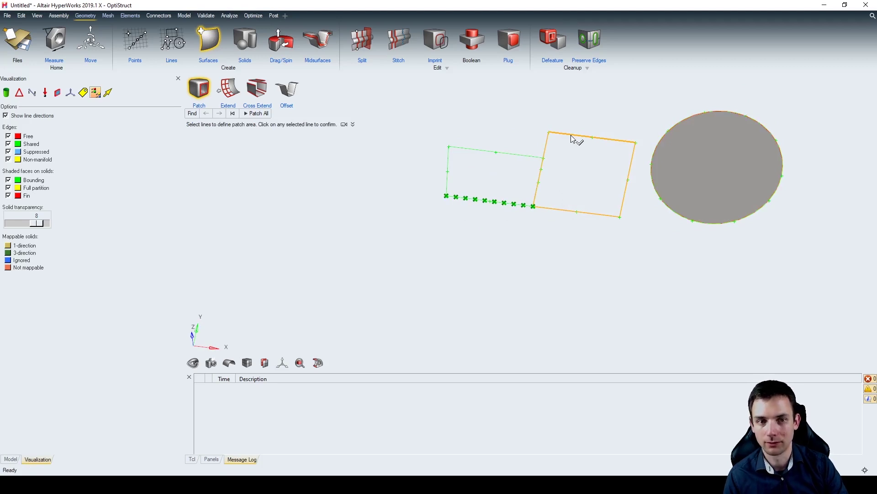
middle_click(579, 109)
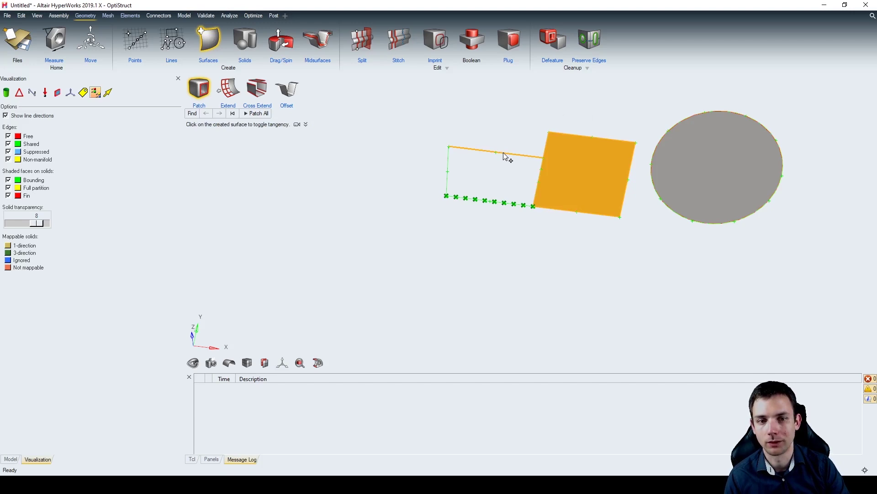
Create a patch surface inside the quadrilateral from its four boundary lines, excluding the neighbouring rectangle's other edges
click(194, 115)
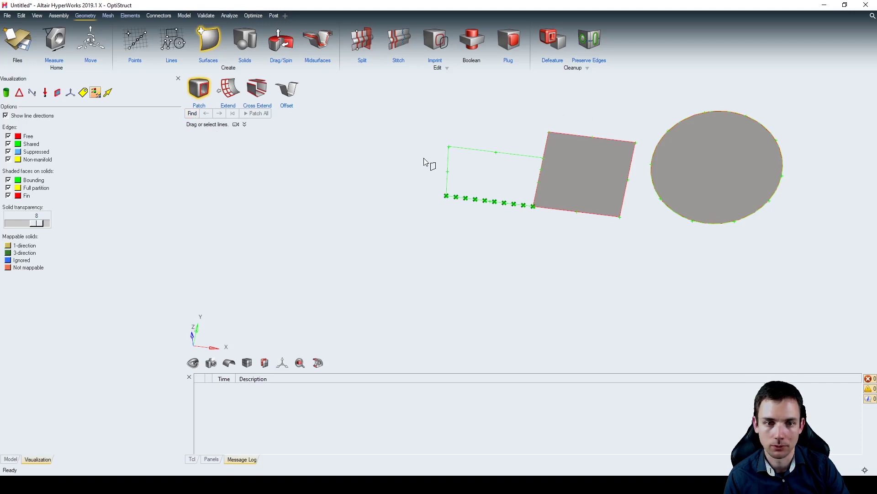
drag(425, 128, 556, 242)
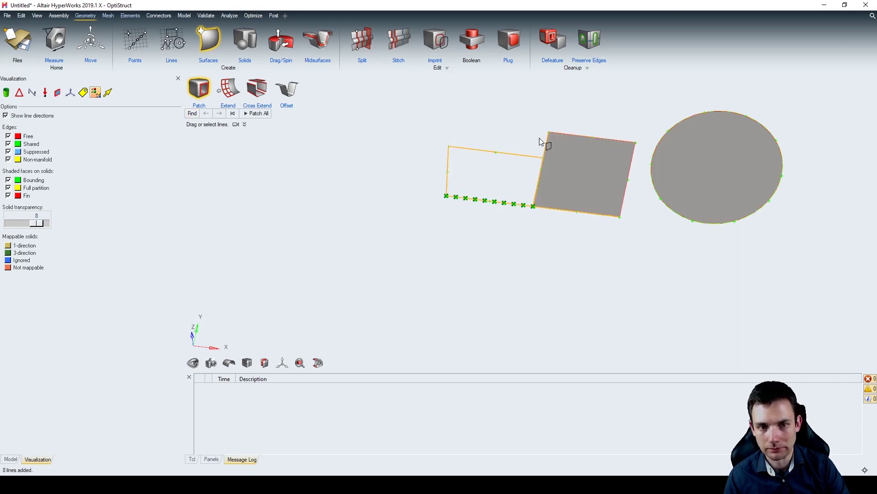
ctrl+click(559, 148)
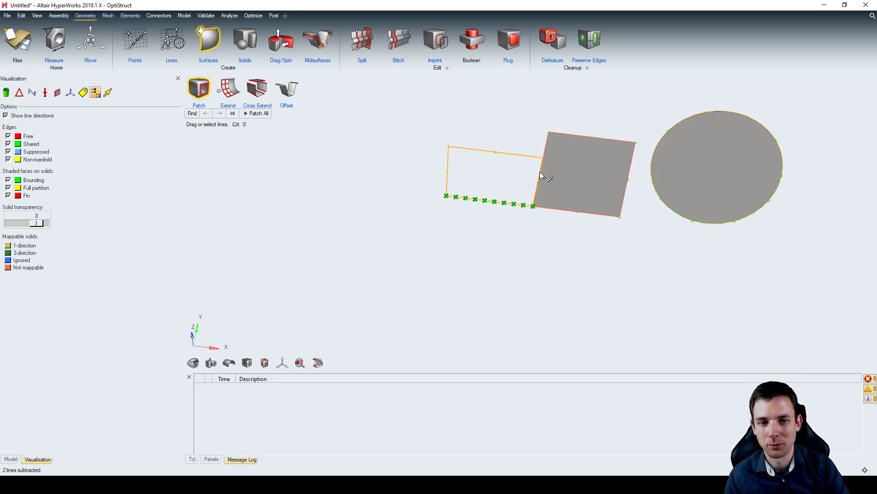
middle_click(376, 170)
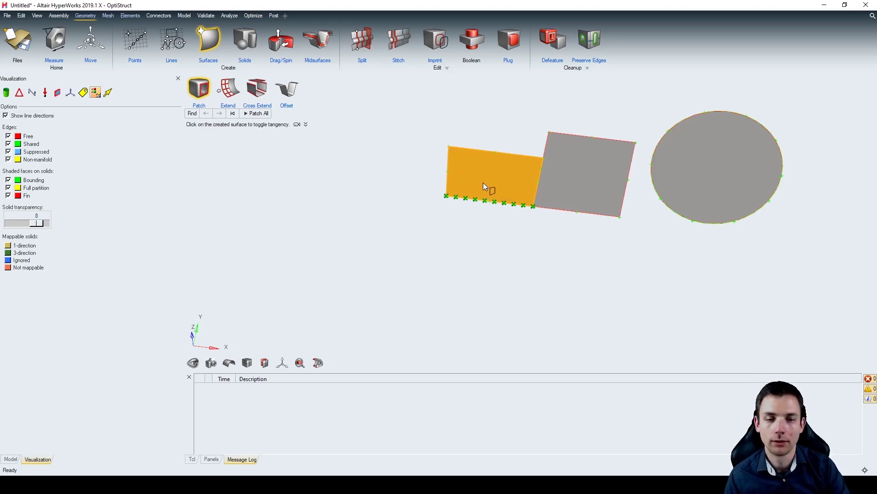
right_drag(477, 220, 552, 247)
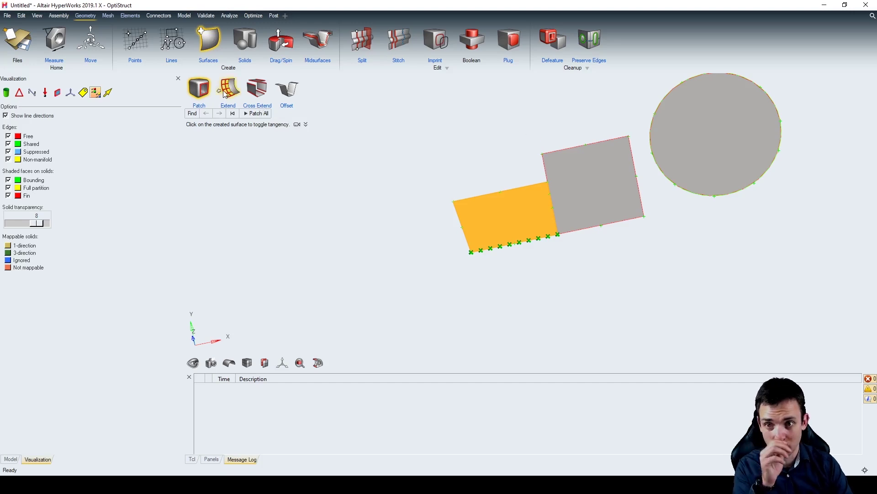
Extend the rectangular surface outward from its upper edge by about 17
click(236, 93)
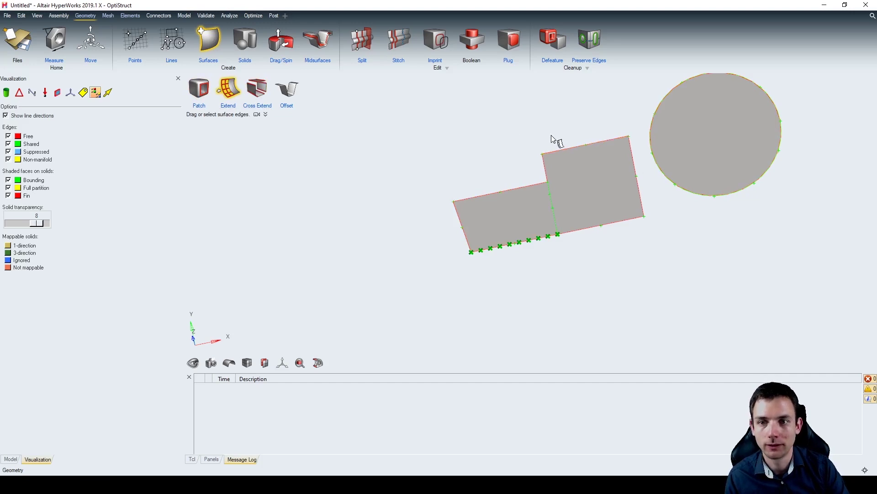
click(594, 143)
drag(584, 129, 575, 75)
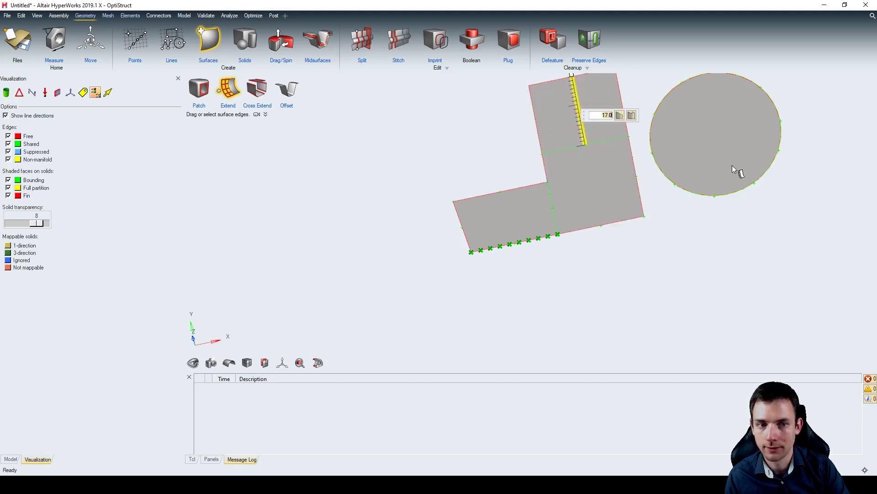
Extend the circular surface outward around its edge by about 4
click(772, 167)
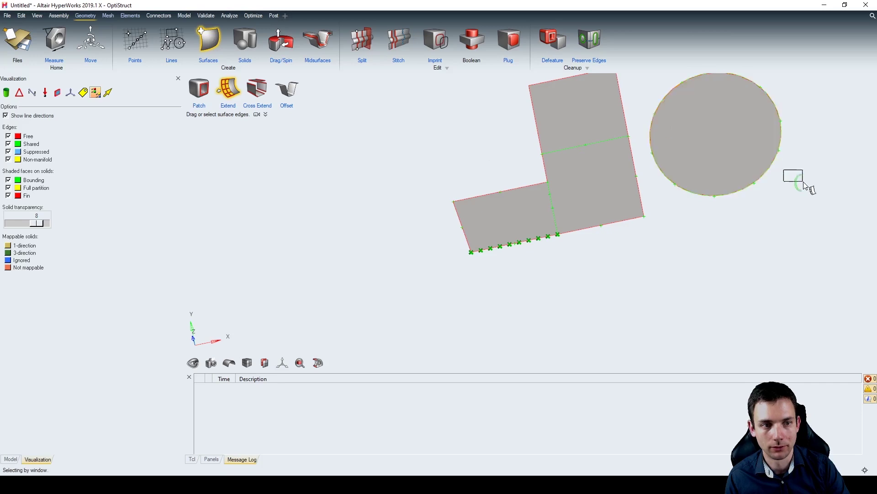
drag(770, 163, 795, 176)
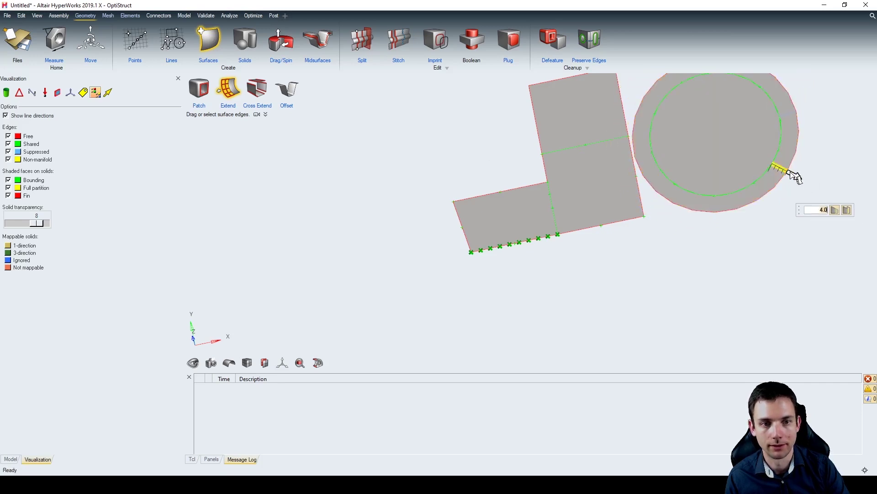
right_drag(661, 247, 568, 180)
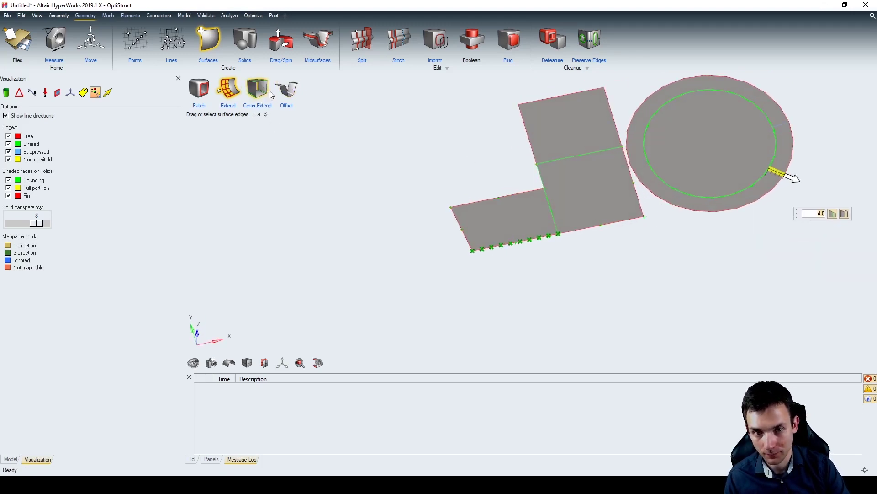
right_drag(691, 157, 698, 143)
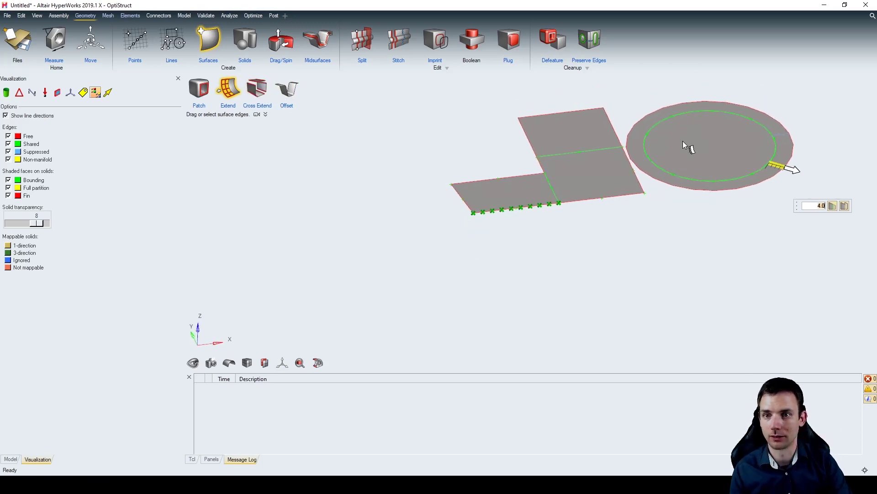
Offset the outer ring surface around the circle by 10 and leave the Offset tool
click(292, 87)
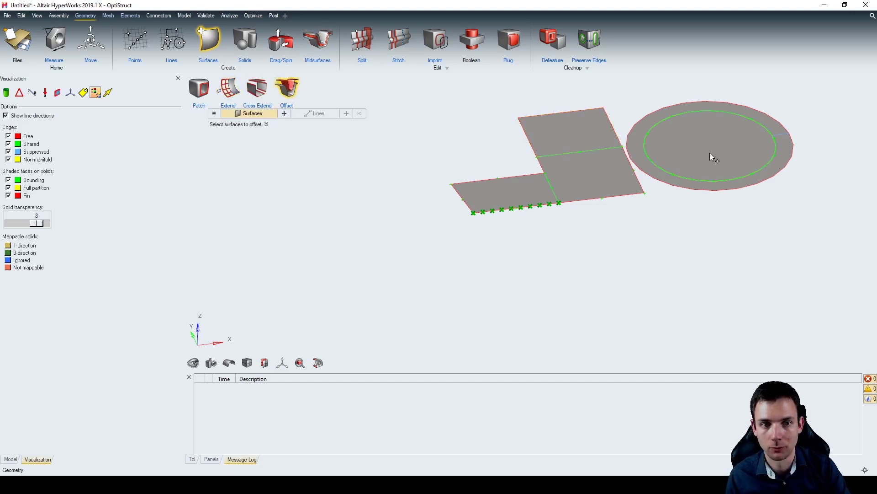
scroll(714, 145, up, 1)
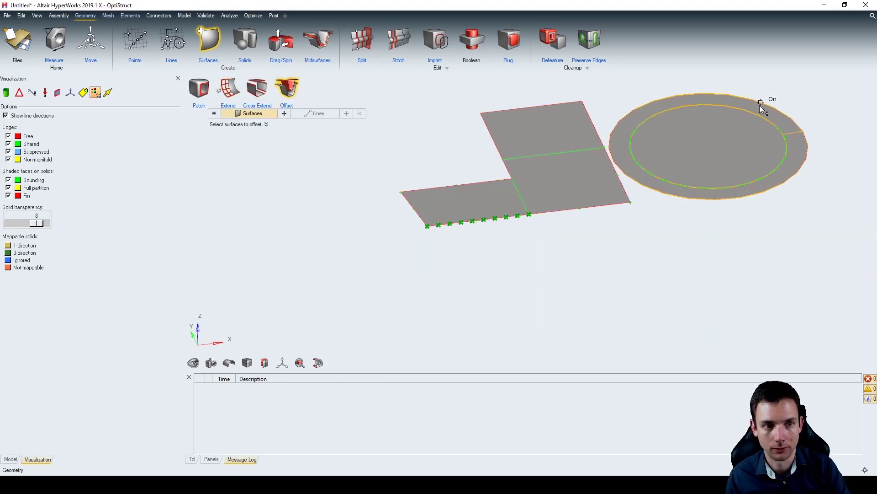
click(769, 112)
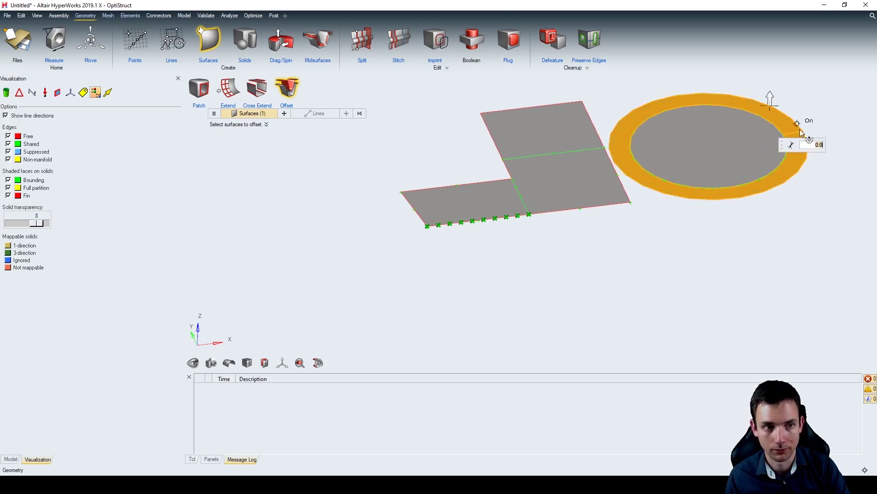
key(BackSpace)
key(BackSpace)
key(BackSpace)
text(10)
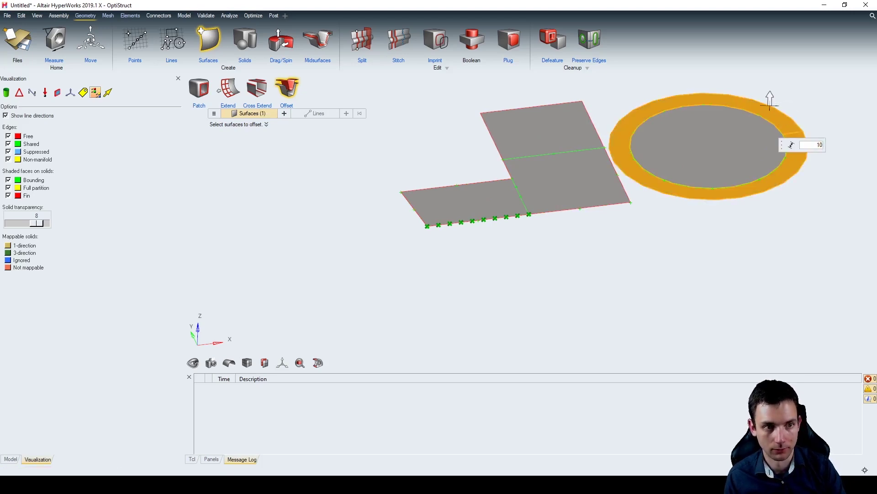
key(Return)
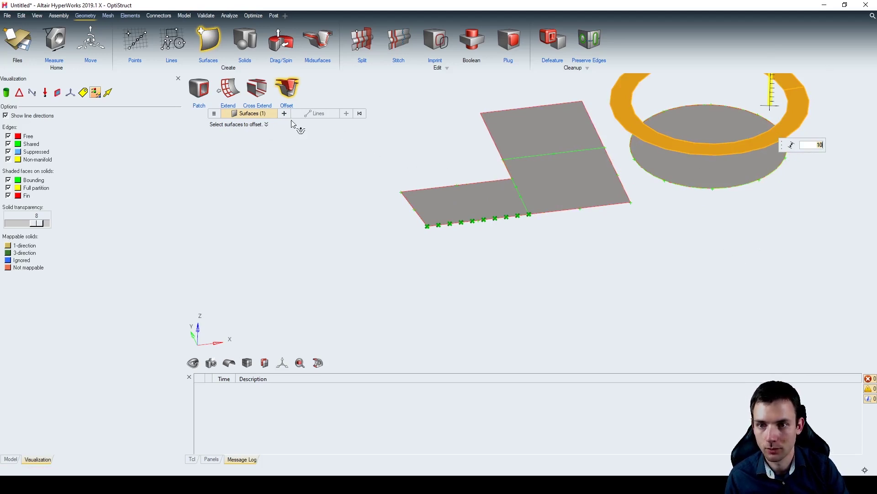
click(247, 117)
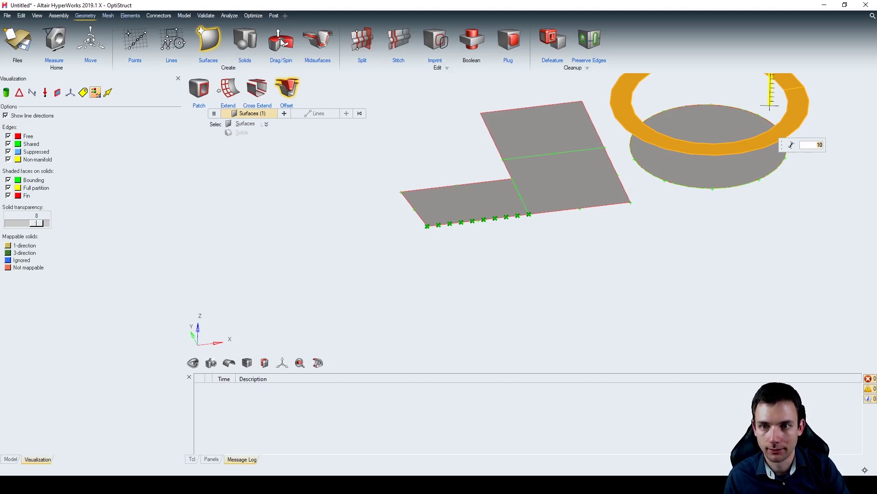
key(Escape)
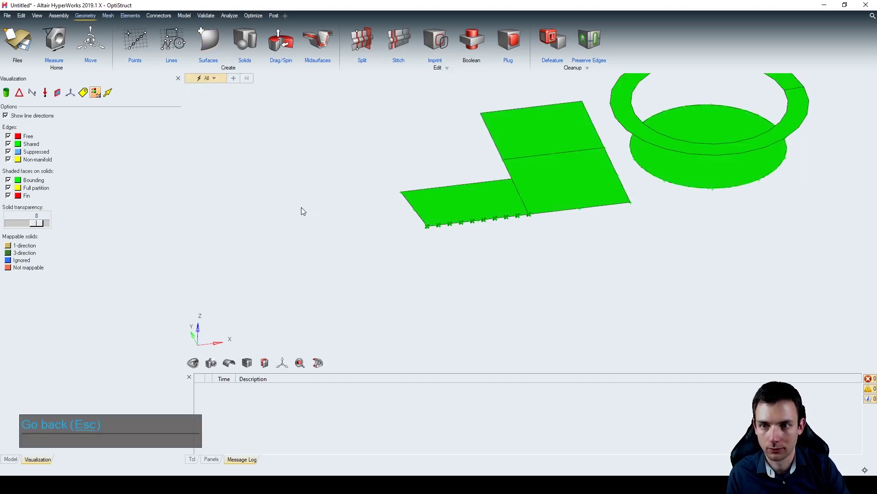
Open the classic Quick Geometry Edit panel and examine its surface splitting, edge and point functions
right_drag(510, 160, 603, 192)
scroll(536, 186, up, 3)
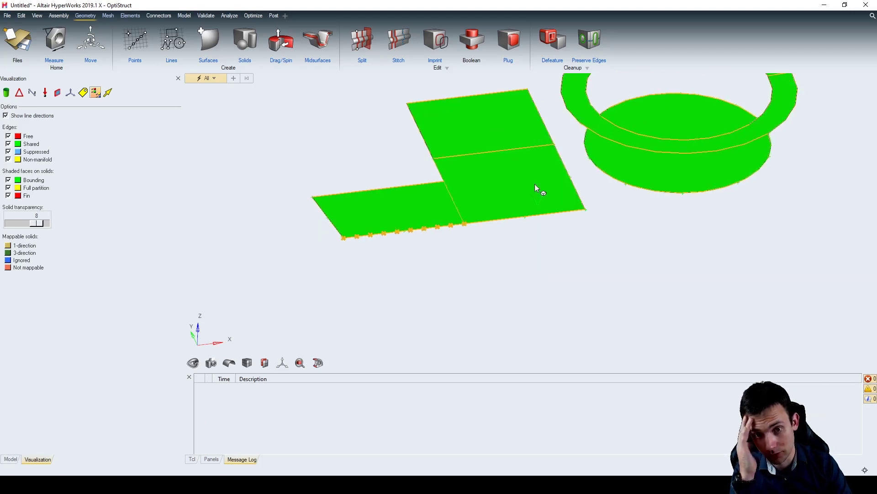
key(F11)
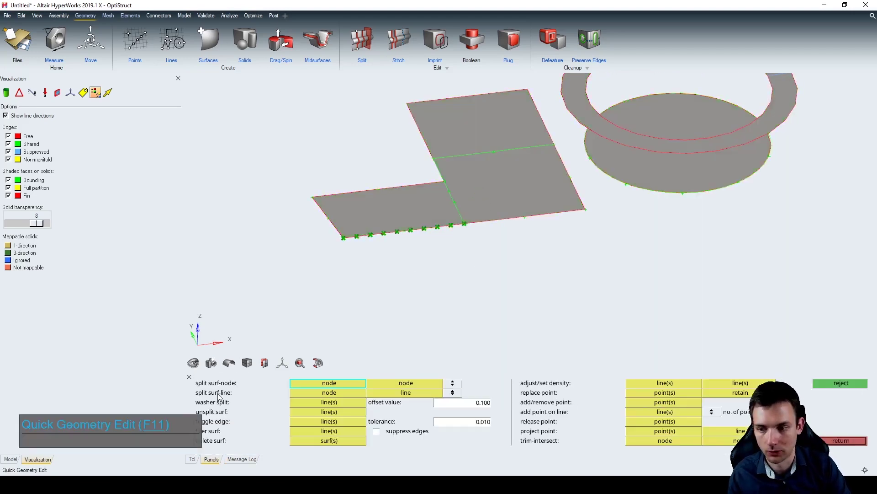
scroll(450, 177, up, 3)
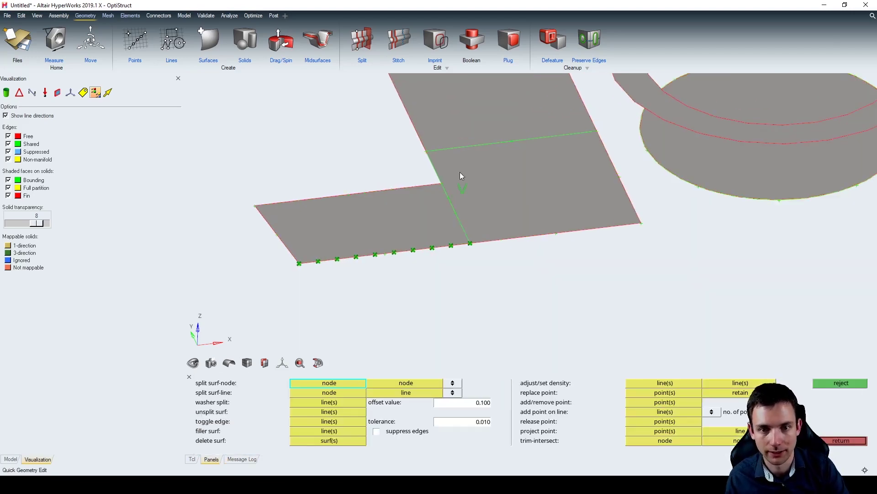
scroll(442, 172, down, 3)
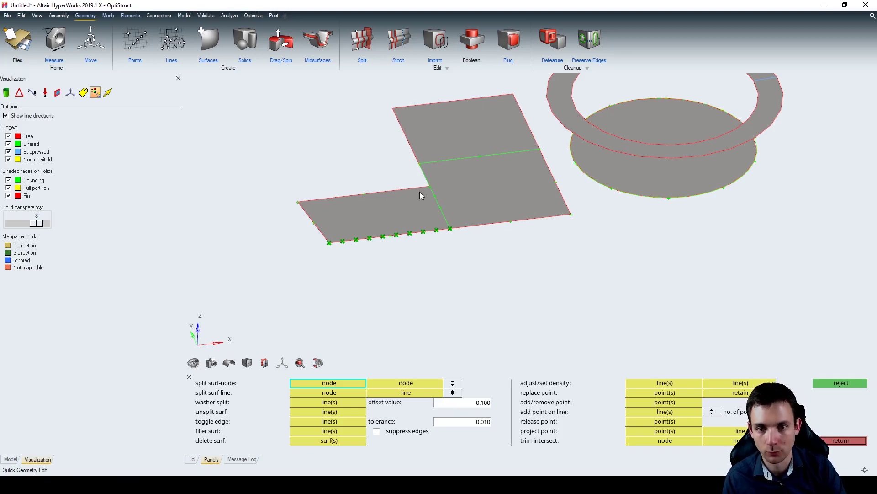
scroll(569, 205, down, 3)
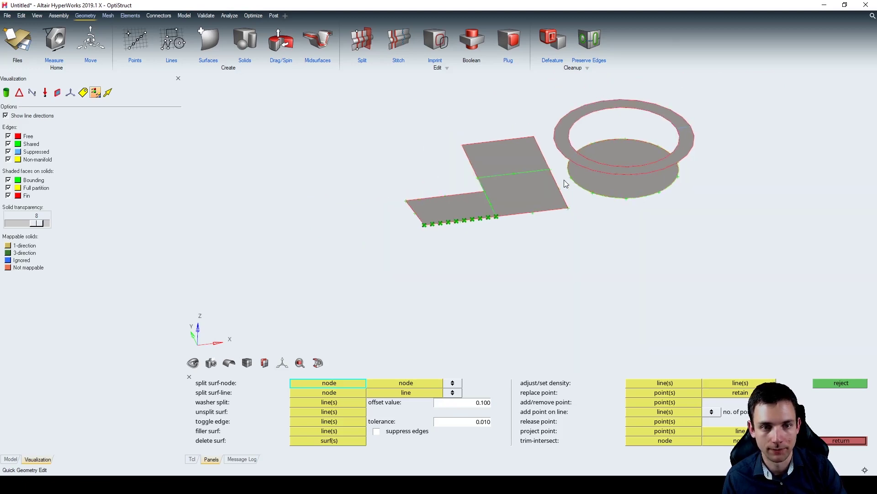
scroll(564, 180, up, 2)
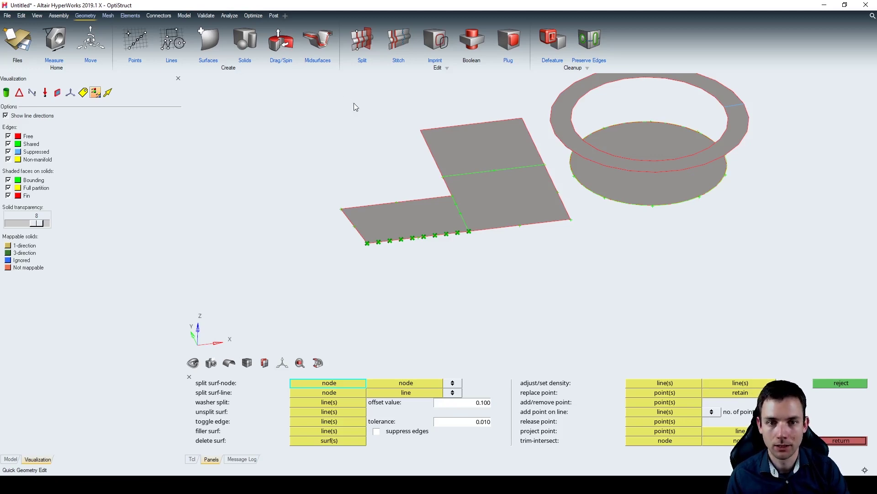
Drag the circle's line upward by 50 into a cylindrical surface, inspect it and undo the drag
click(279, 43)
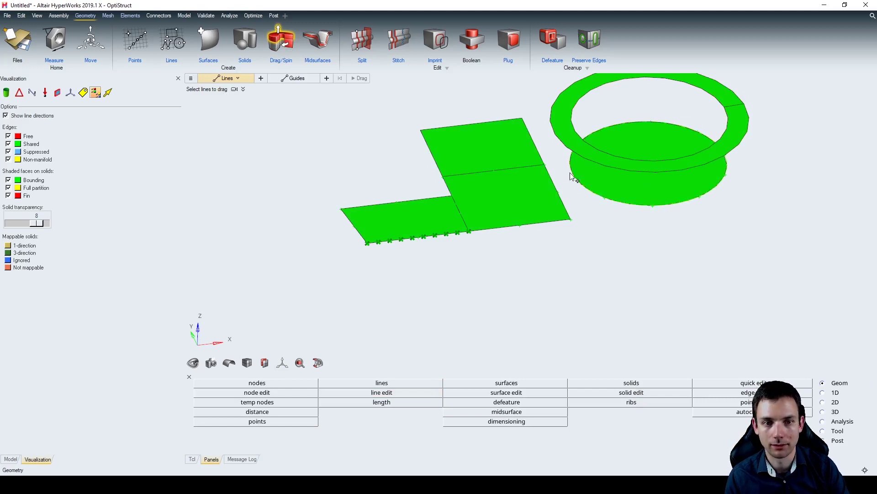
click(241, 78)
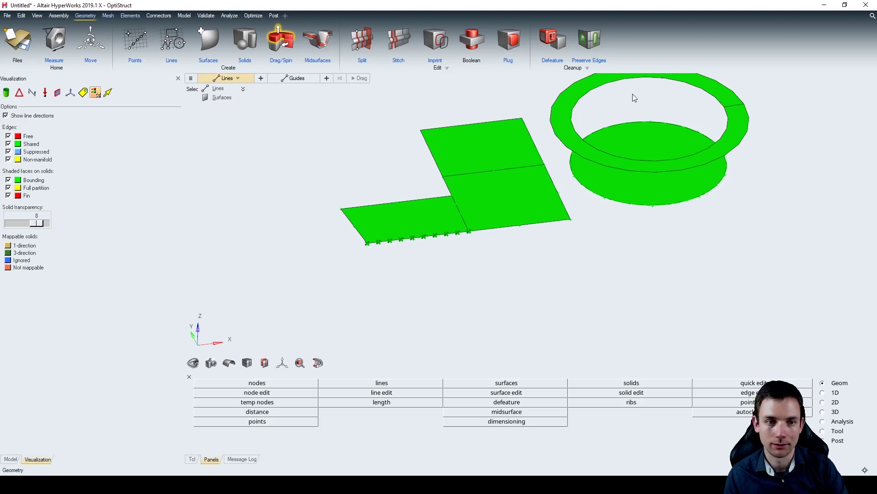
click(634, 122)
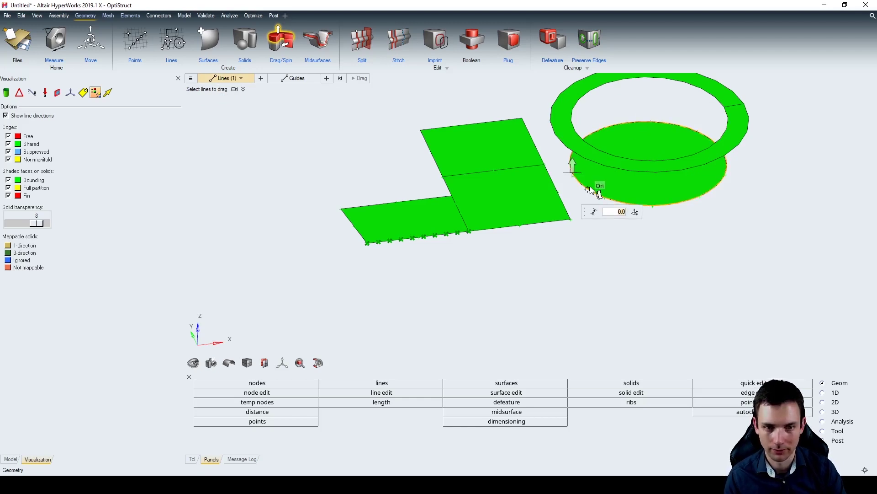
text(50)
key(Return)
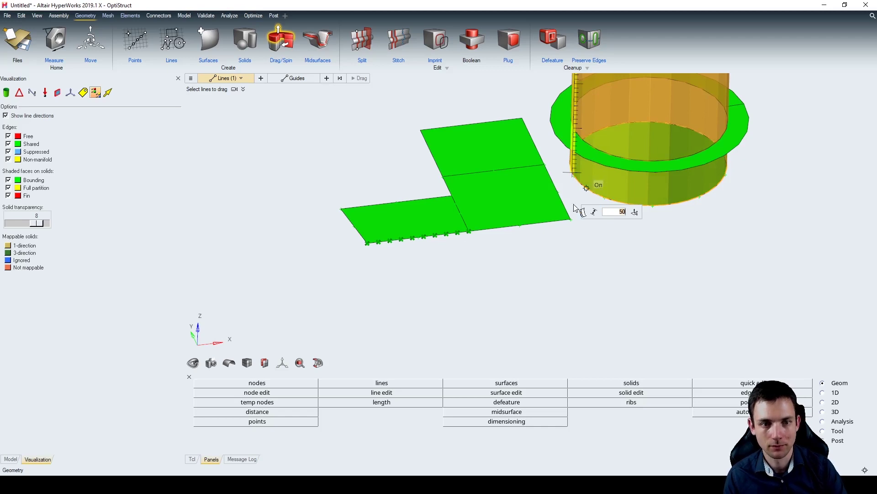
scroll(617, 276, down, 5)
scroll(675, 198, up, 5)
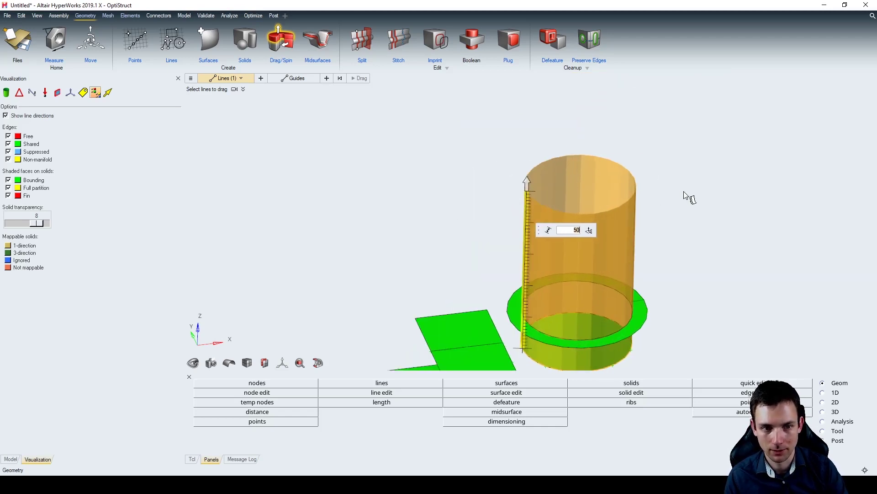
middle_click(702, 173)
ctrl+drag(695, 200, 737, 213)
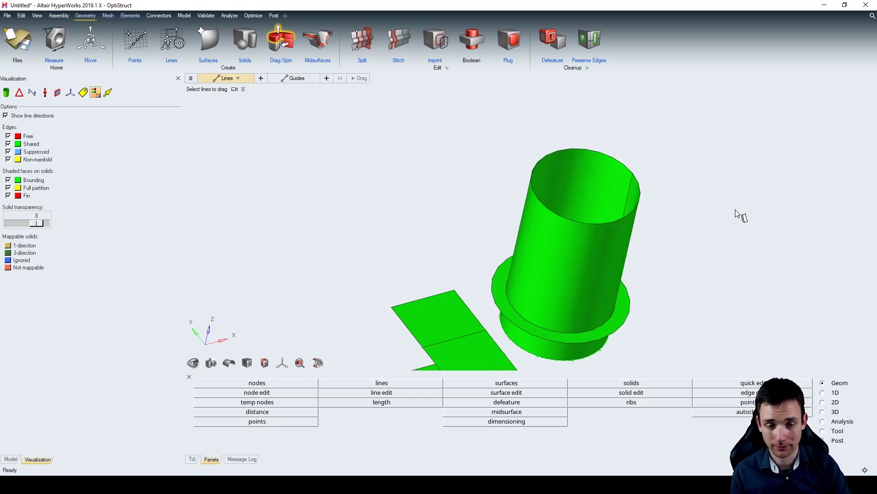
key(ctrl+z)
ctrl+drag(717, 224, 543, 245)
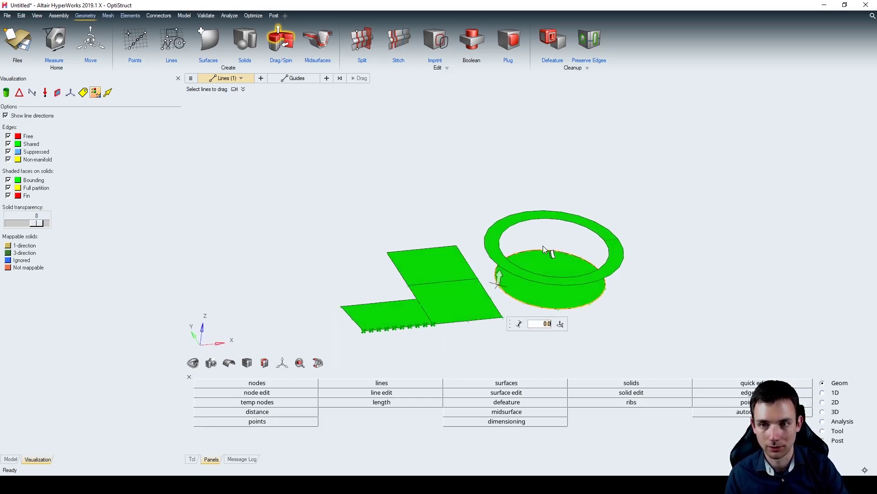
Drag the circular surface upward by 50 into a solid cylinder
click(241, 78)
click(223, 97)
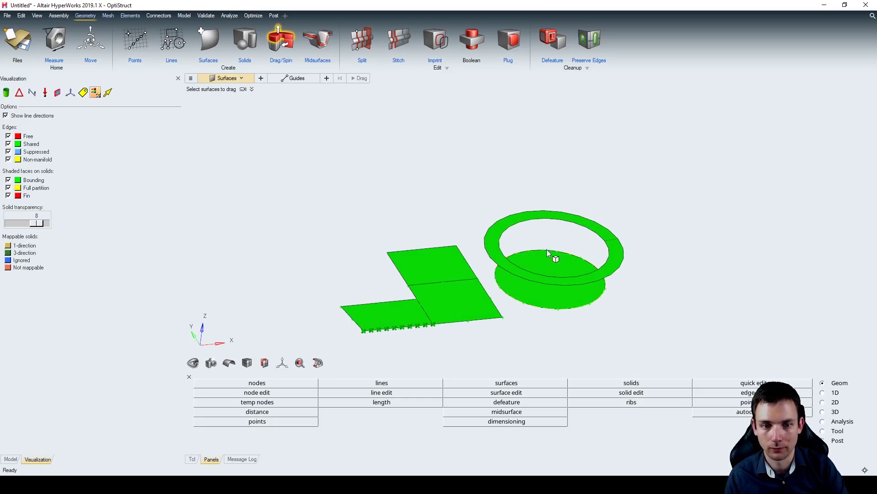
click(557, 261)
text(50)
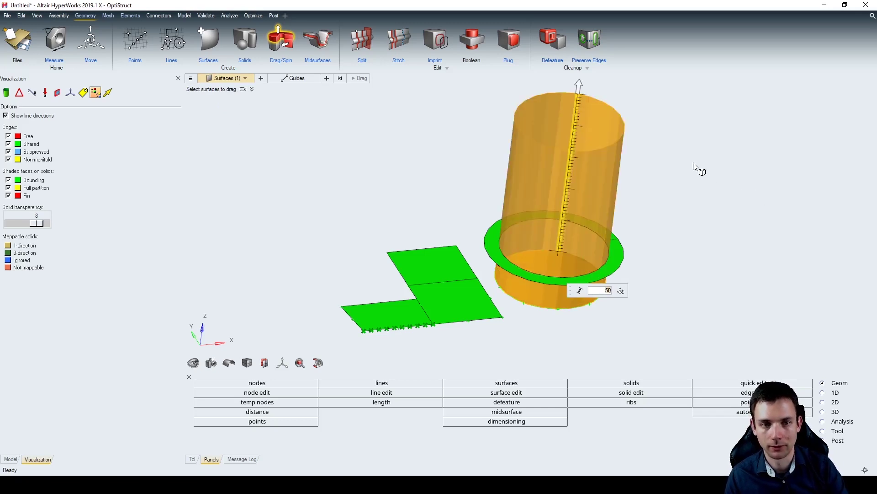
middle_click(682, 150)
mouse_move(678, 171)
ctrl+mouse_down()
mouse_move(635, 210)
mouse_move(616, 175)
mouse_move(672, 167)
mouse_move(648, 172)
ctrl+mouse_up()
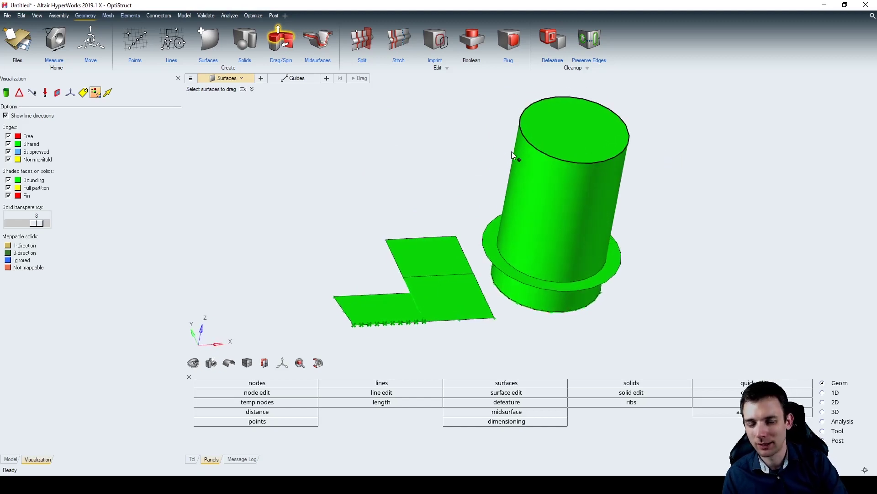
Inspect the dragged cylinder and its edges, undo the surface drag and leave the Drag tool
scroll(533, 156, up, 5)
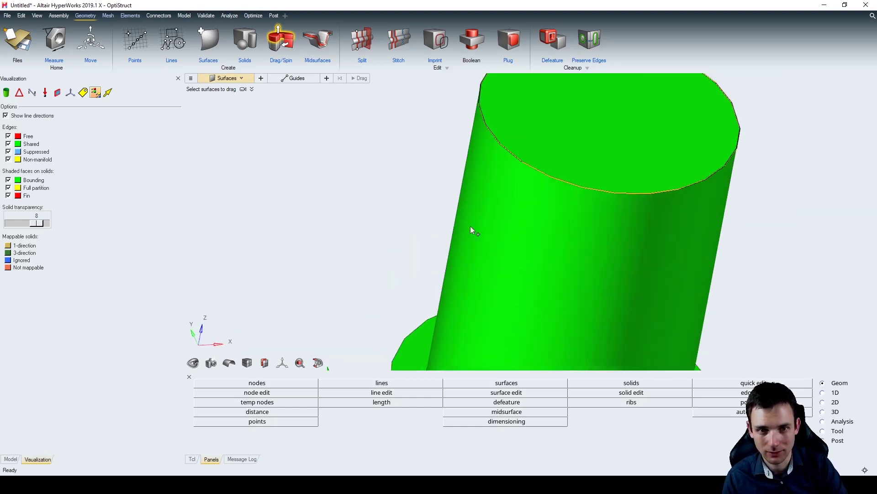
scroll(470, 226, down, 2)
scroll(457, 254, up, 4)
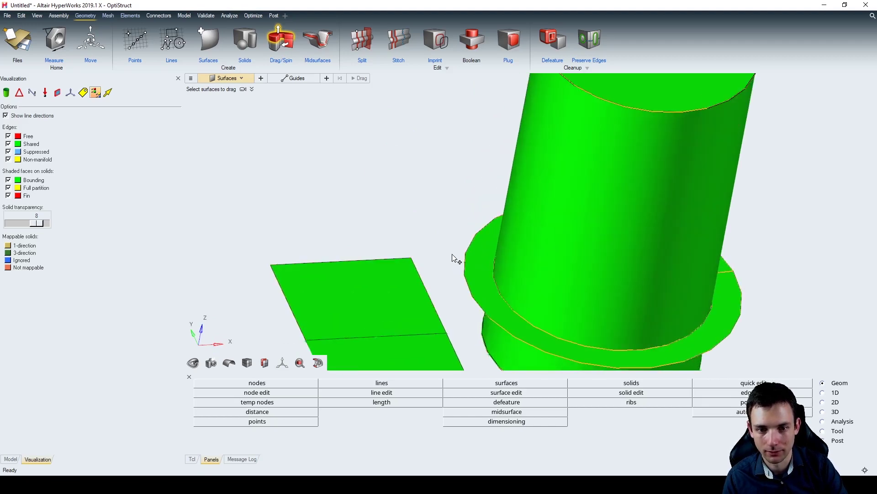
scroll(565, 121, down, 1)
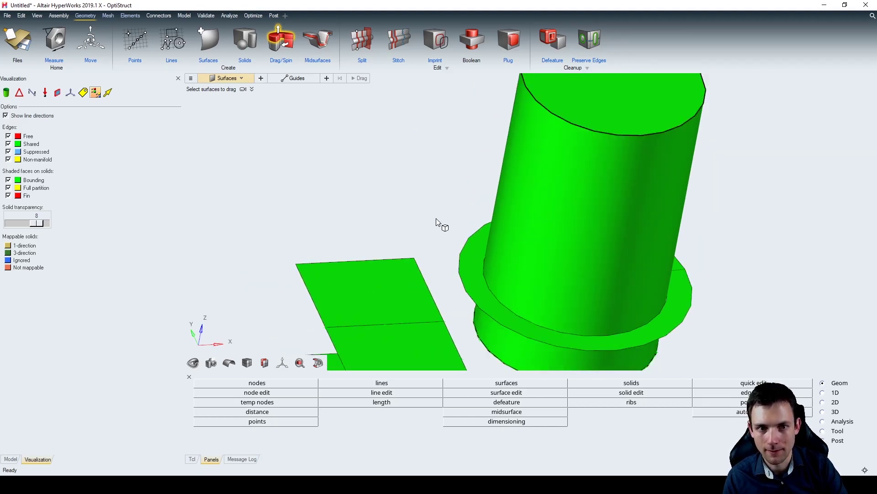
scroll(447, 208, down, 2)
scroll(447, 208, down, 2)
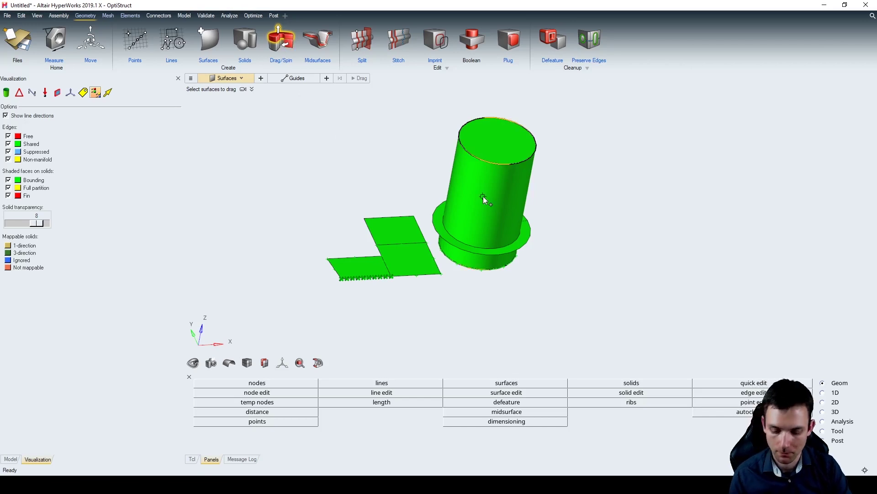
key(ctrl+z)
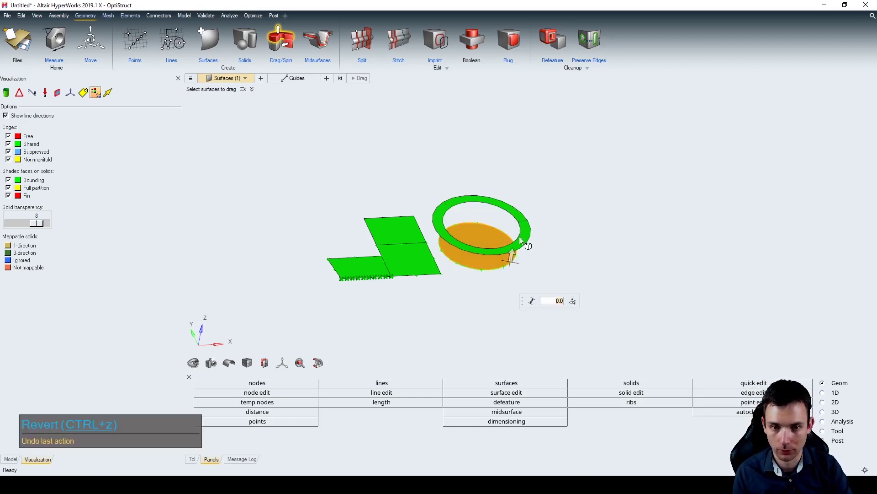
key(Escape)
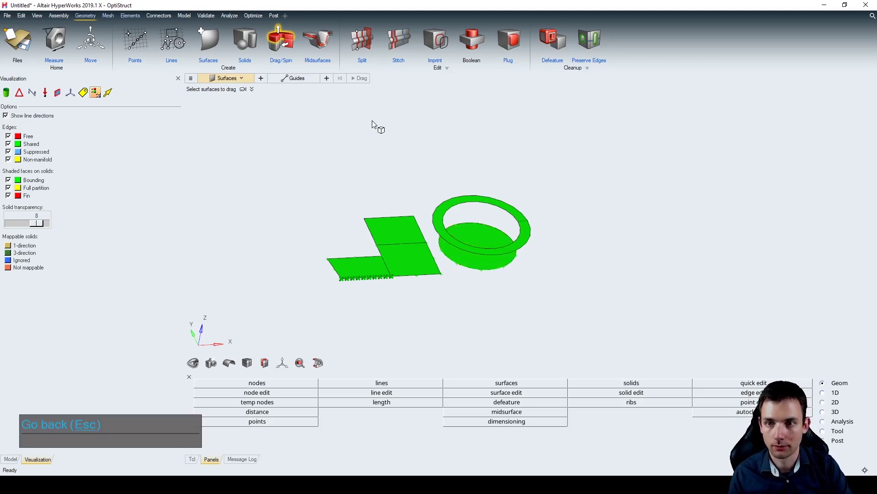
key(Escape)
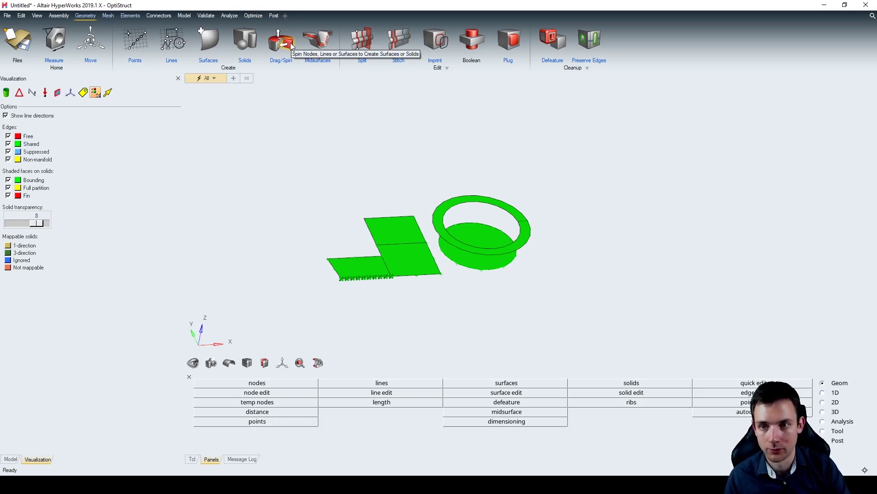
Spin the circle's line by 90 degrees about an axis through the outer end of the point row
click(289, 42)
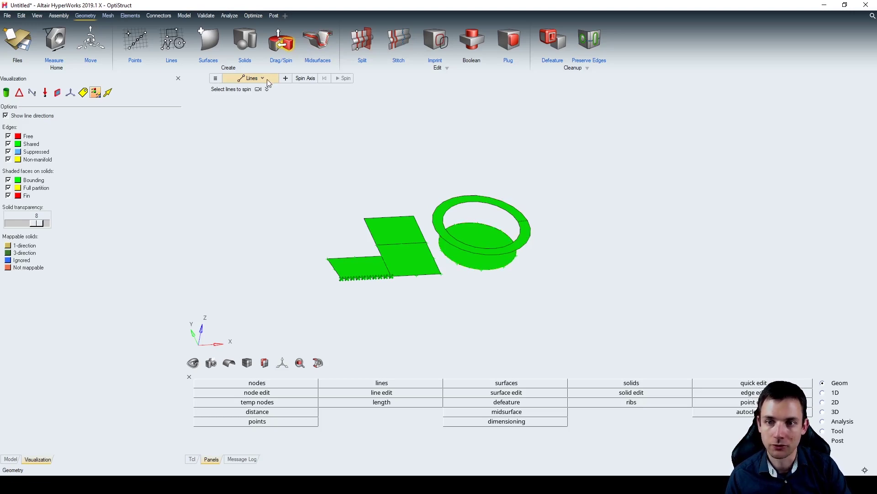
click(499, 229)
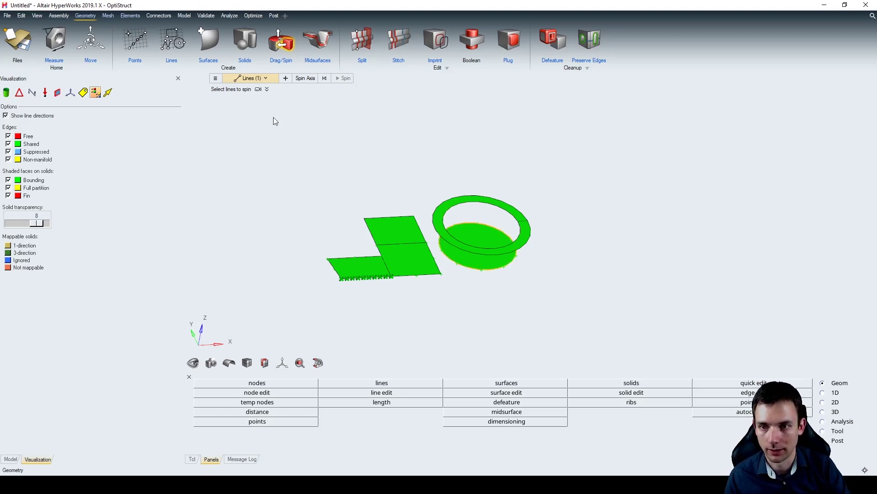
click(307, 78)
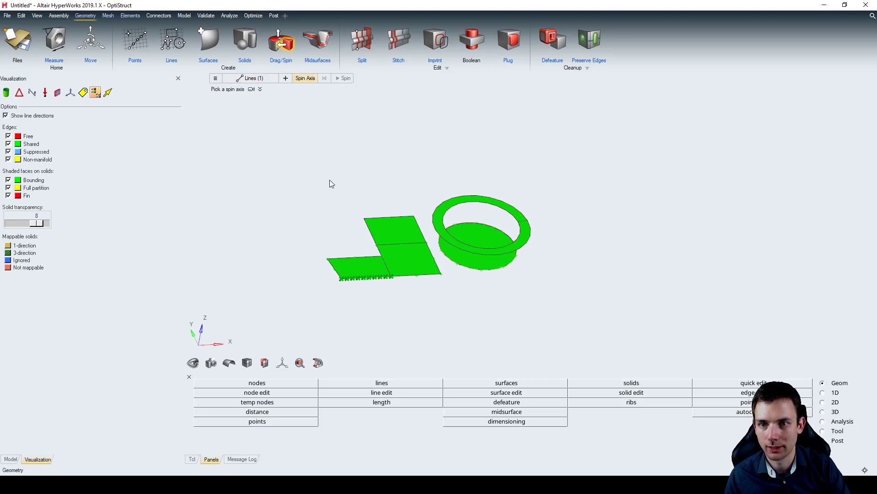
click(342, 282)
ctrl+drag(386, 315, 404, 288)
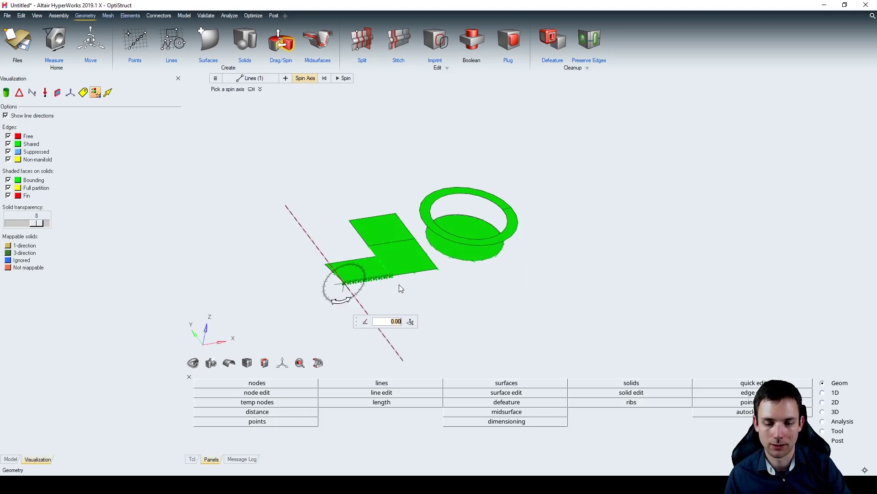
text(90)
key(Return)
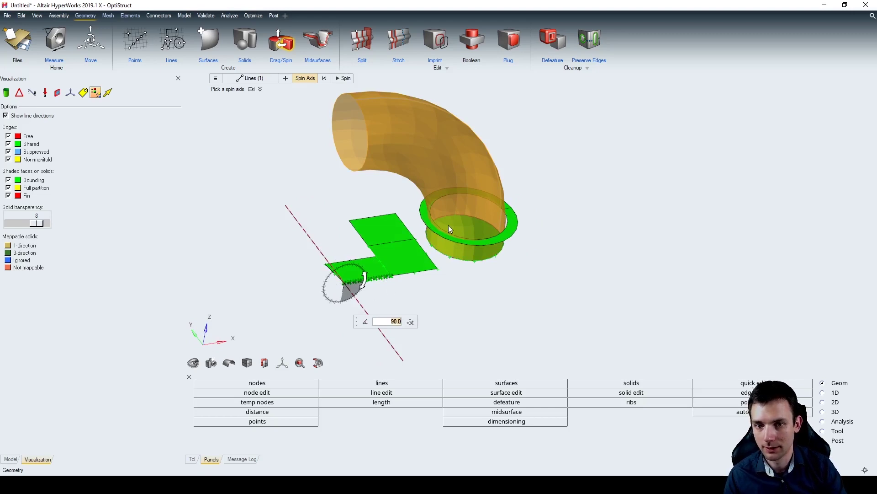
middle_click(370, 184)
ctrl+drag(370, 183, 461, 246)
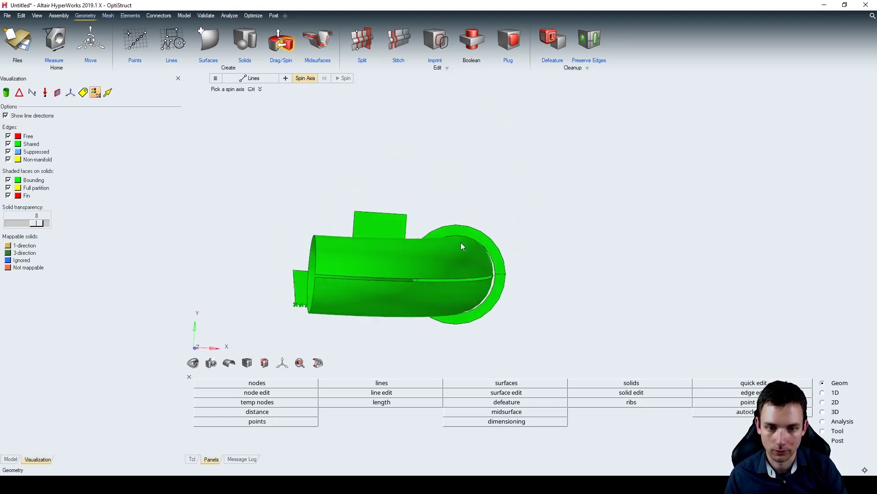
Examine the spun tube's seam and its transition to the ring surface, and undo the spin
scroll(503, 249, up, 10)
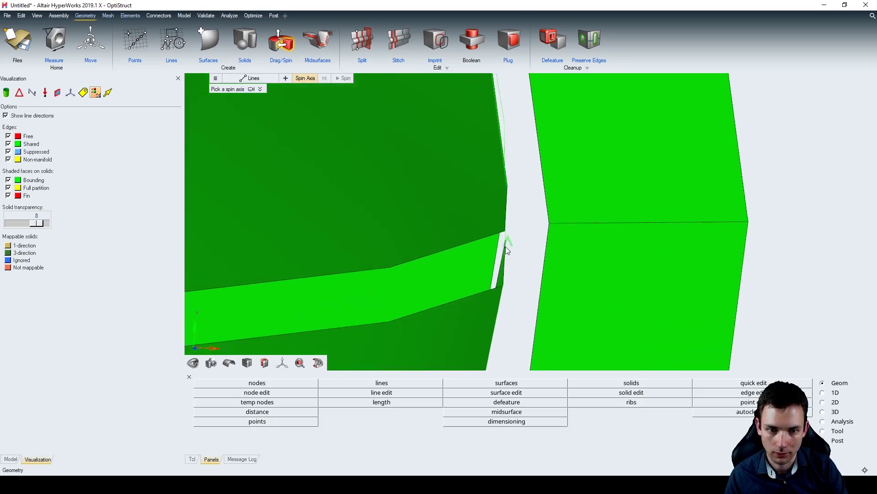
scroll(502, 243, up, 5)
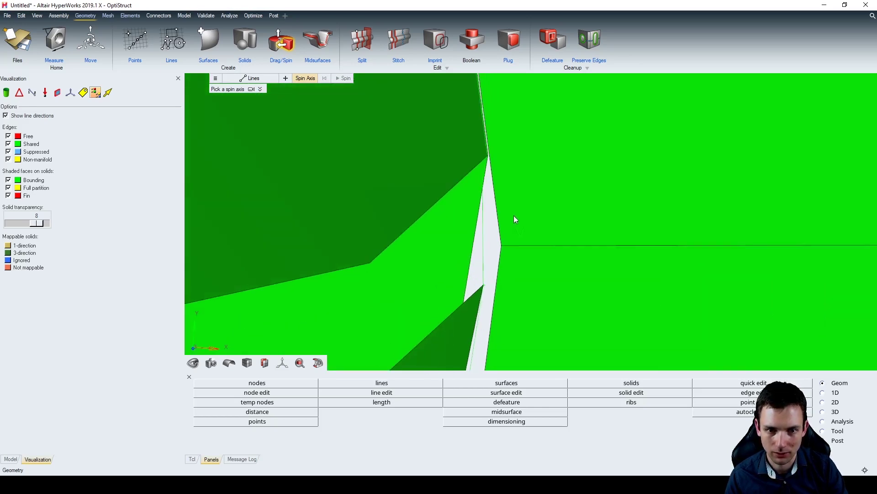
scroll(503, 222, down, 10)
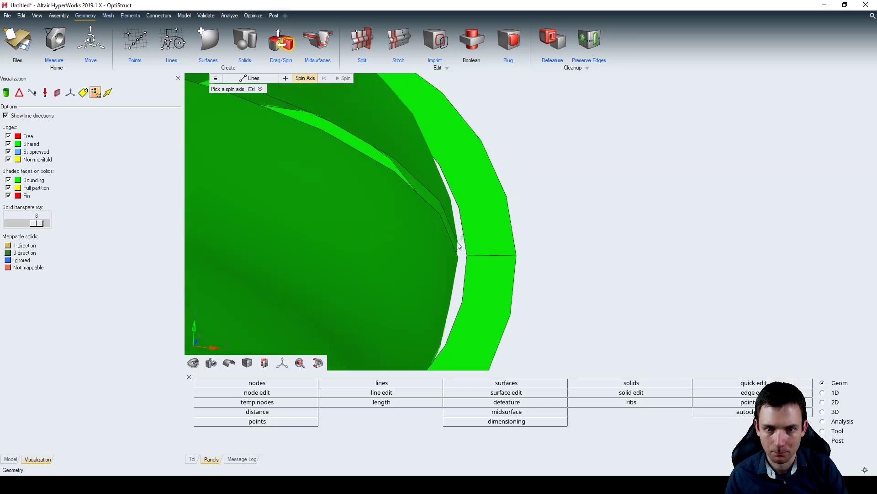
scroll(462, 240, down, 5)
right_drag(368, 264, 411, 264)
scroll(262, 174, up, 5)
scroll(251, 139, down, 2)
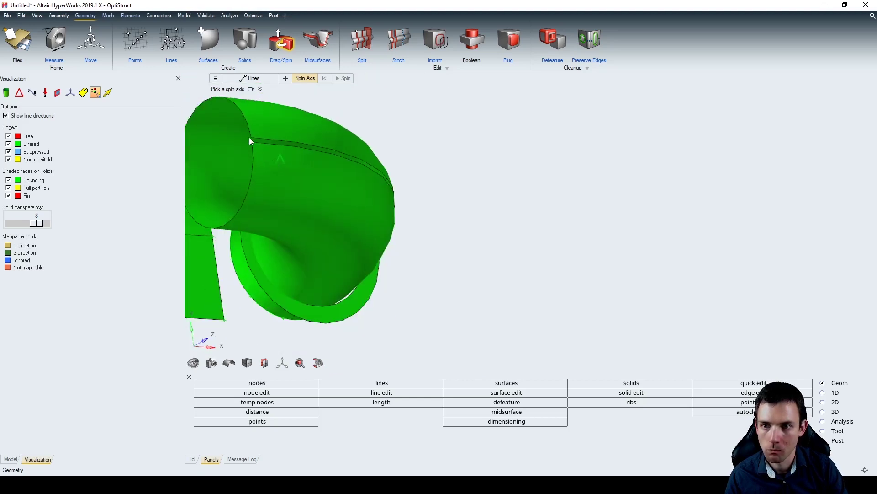
scroll(270, 151, up, 3)
right_drag(288, 163, 358, 150)
scroll(338, 176, down, 2)
scroll(345, 180, down, 5)
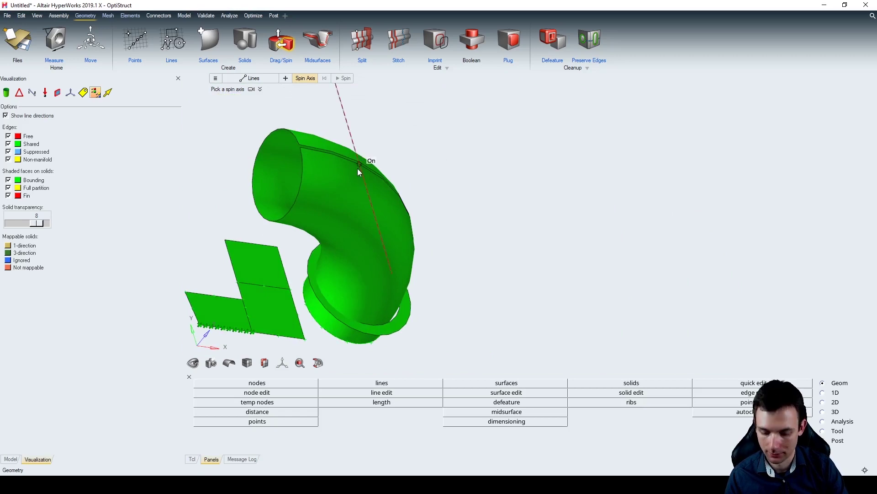
click(358, 169)
right_drag(395, 252, 388, 274)
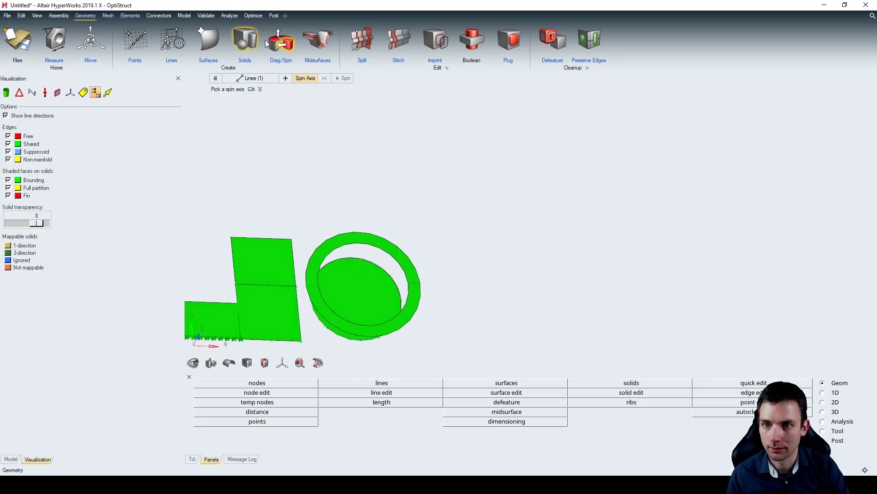
Select the circular surface for spinning and place the spin axis at the outer end of the point row
click(256, 78)
click(266, 78)
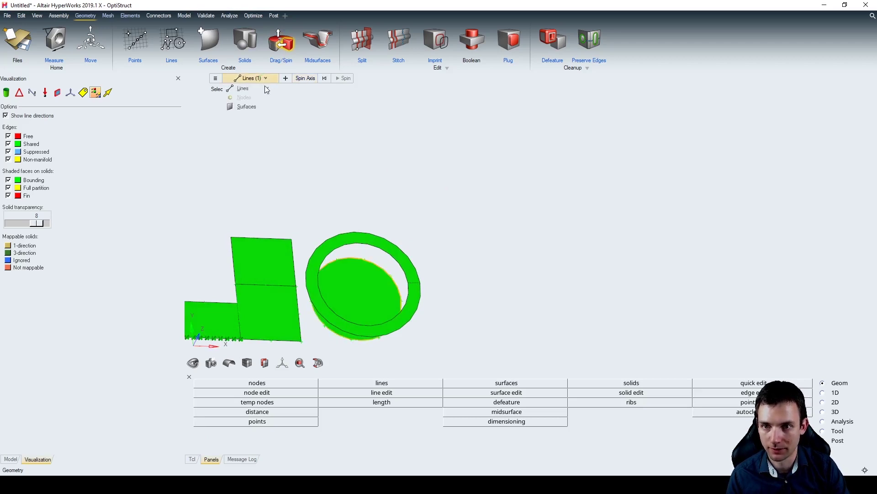
click(247, 106)
click(363, 293)
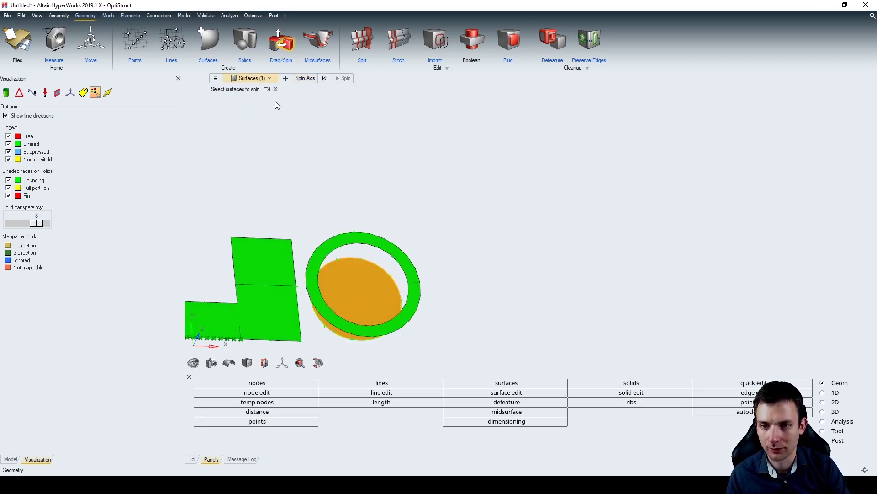
scroll(398, 163, down, 3)
scroll(317, 243, up, 4)
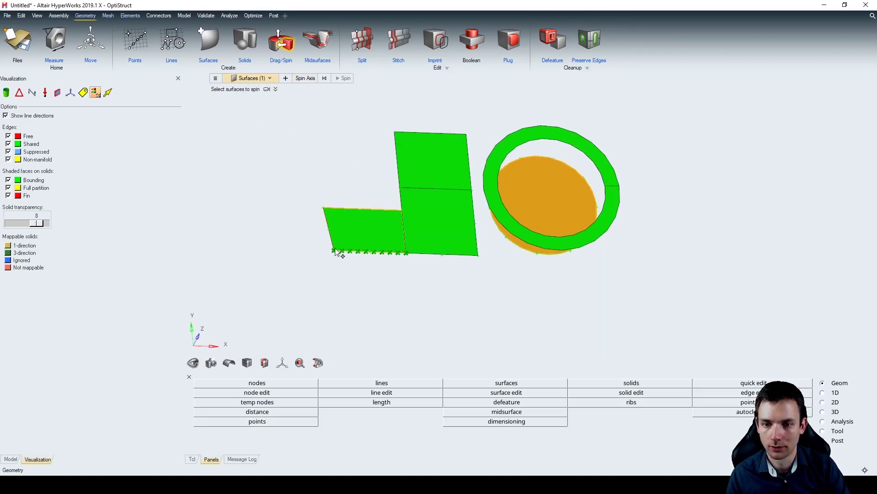
click(303, 79)
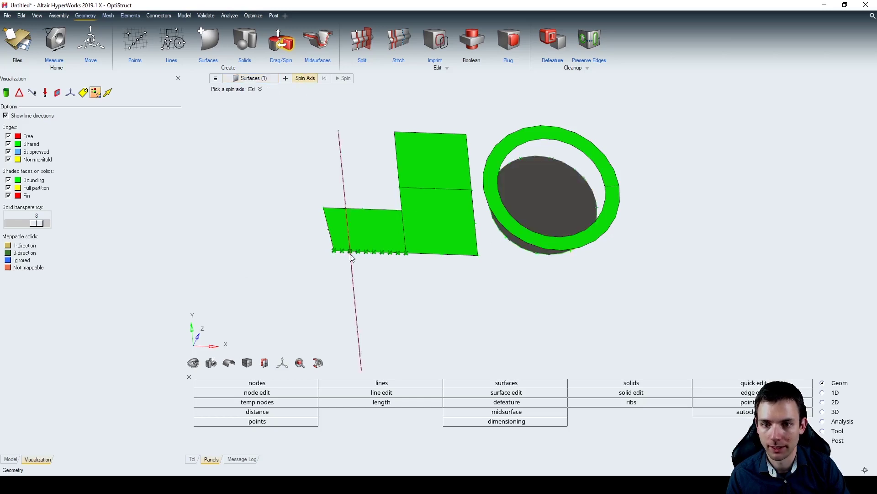
click(334, 252)
click(401, 289)
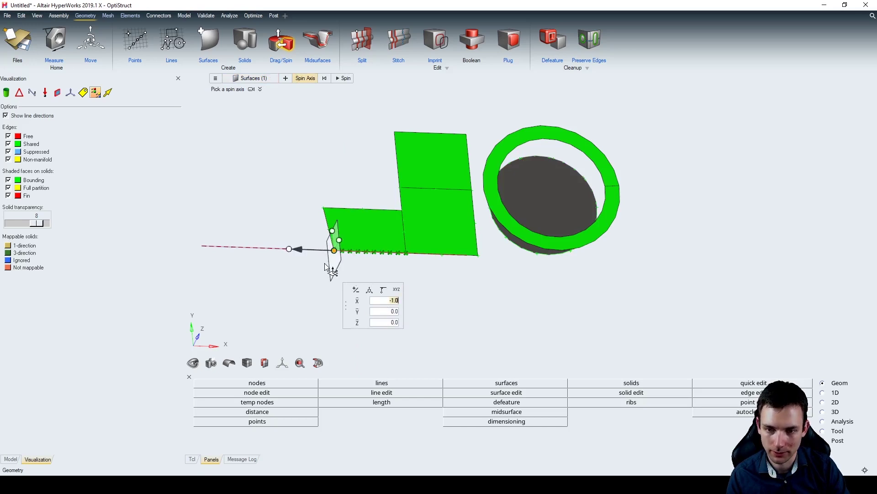
Set the spin axis direction to X 0, Y 1, Z 0, confirm it and leave the Spin tool
ctrl+drag(285, 259, 270, 241)
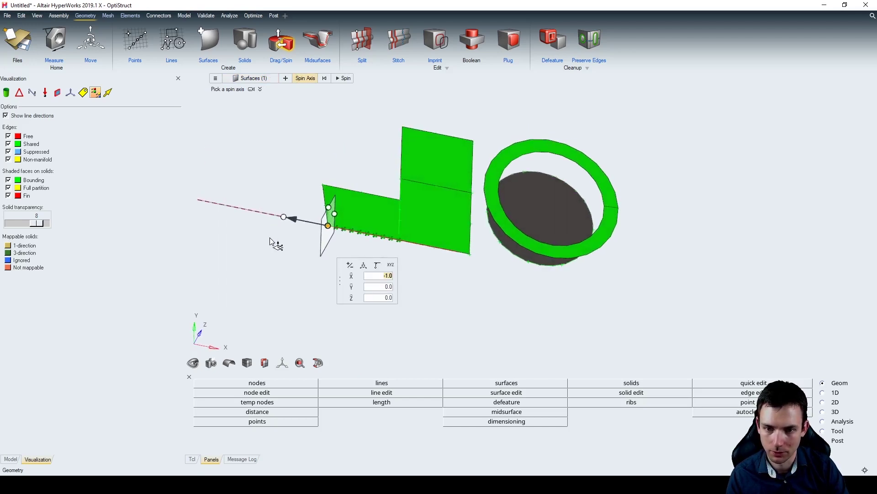
text(0)
key(Tab)
text(1)
key(Tab)
text(0)
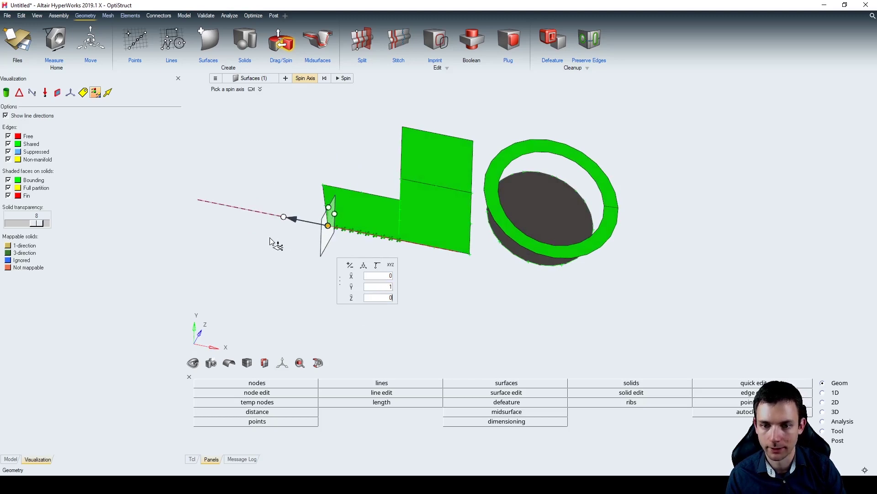
key(Return)
mouse_move(413, 176)
ctrl+mouse_down()
mouse_move(405, 201)
mouse_move(397, 174)
ctrl+mouse_up()
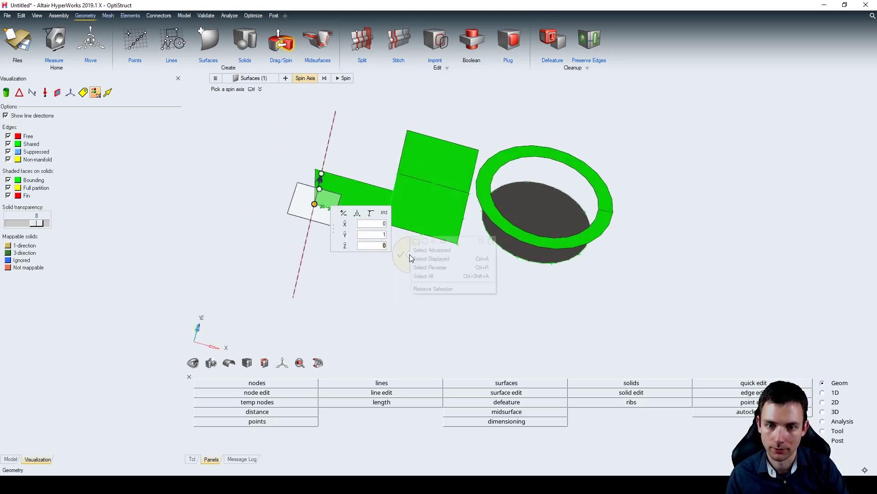
middle_click(400, 253)
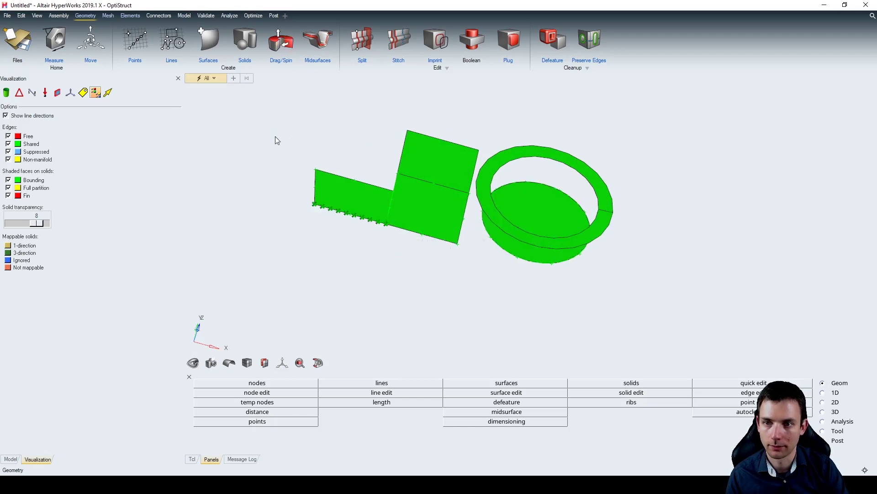
ctrl+drag(308, 237, 300, 67)
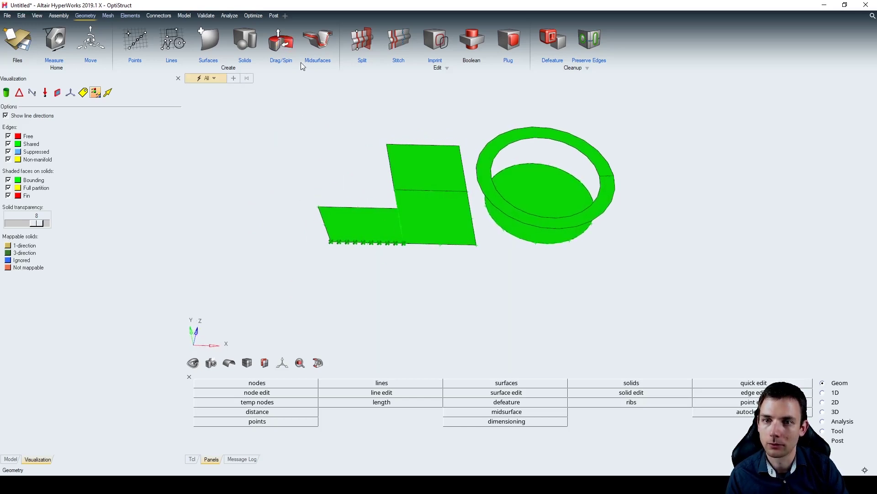
Select the circular surface for spinning and place the spin axis at the outer end of the point row
click(281, 42)
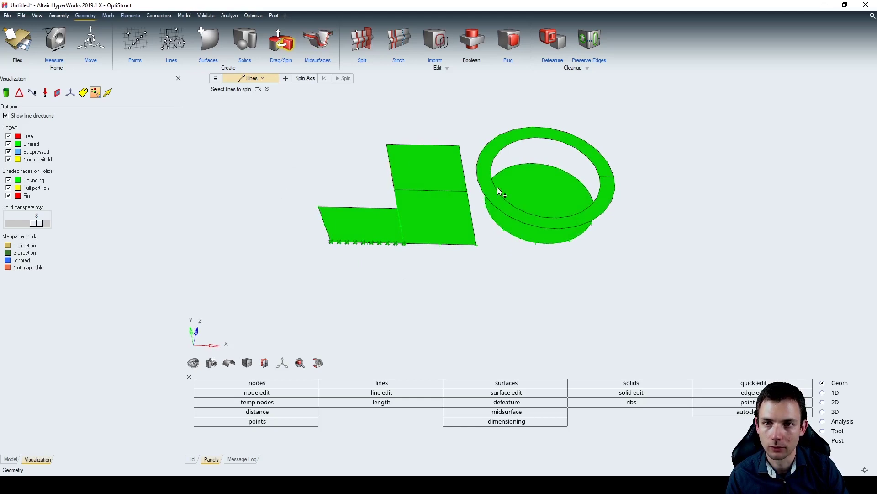
click(252, 78)
click(246, 107)
click(537, 193)
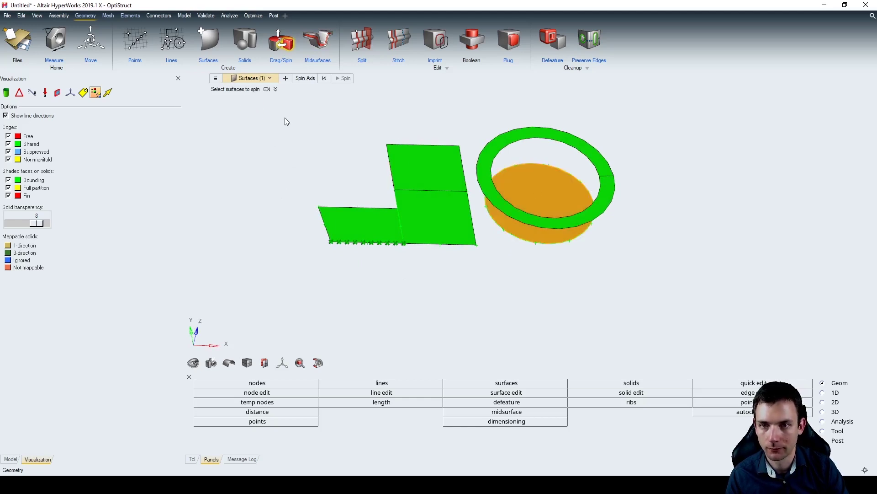
click(301, 80)
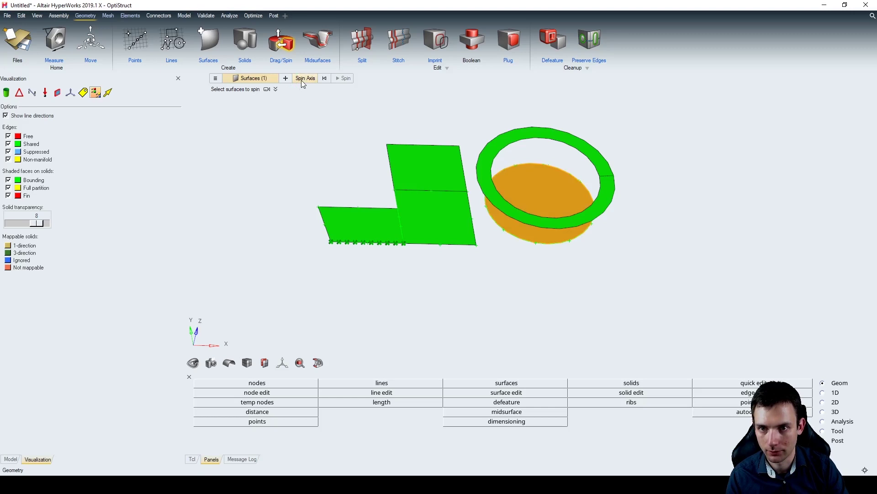
click(331, 242)
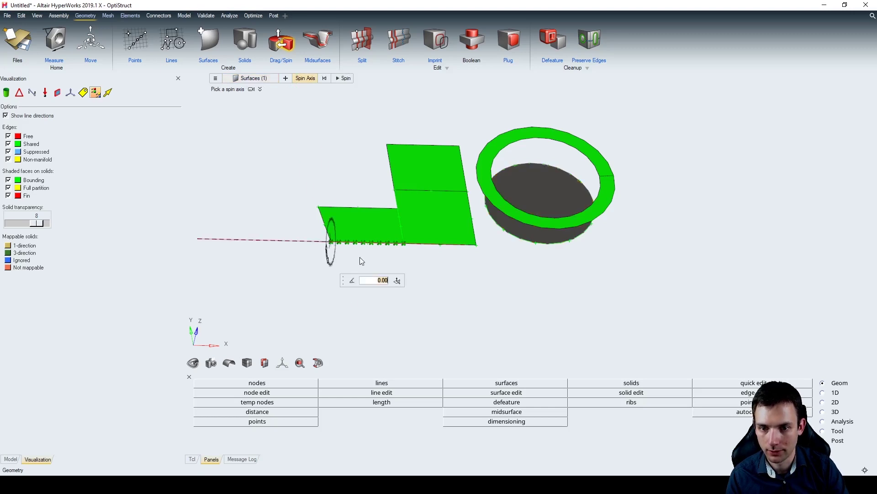
Set the spin axis direction to X 0, Y 1, Z 0 and discard the placed axis
click(398, 280)
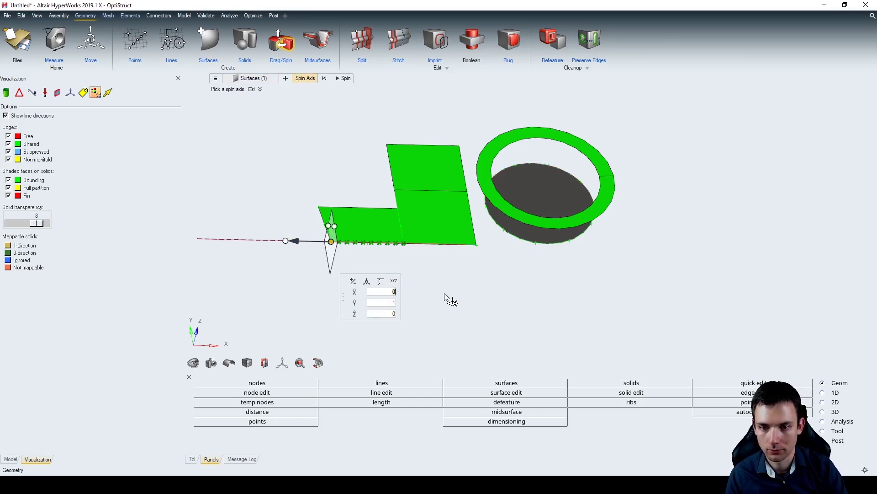
key(Return)
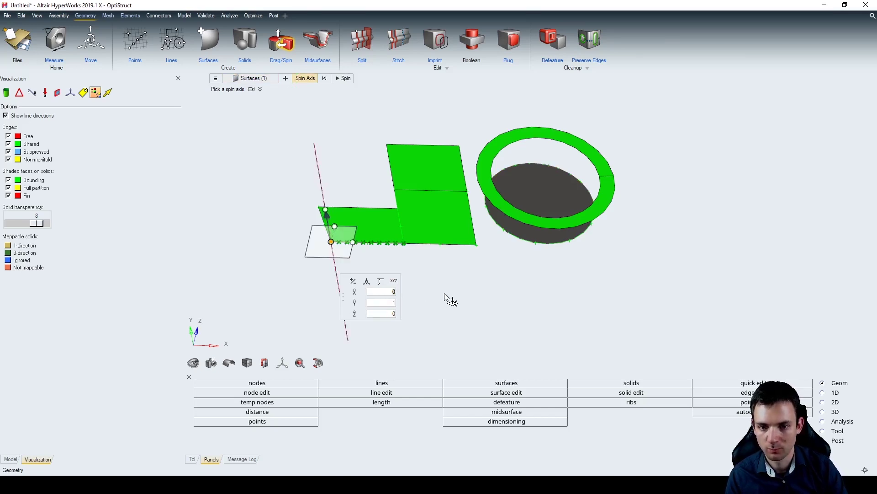
click(368, 281)
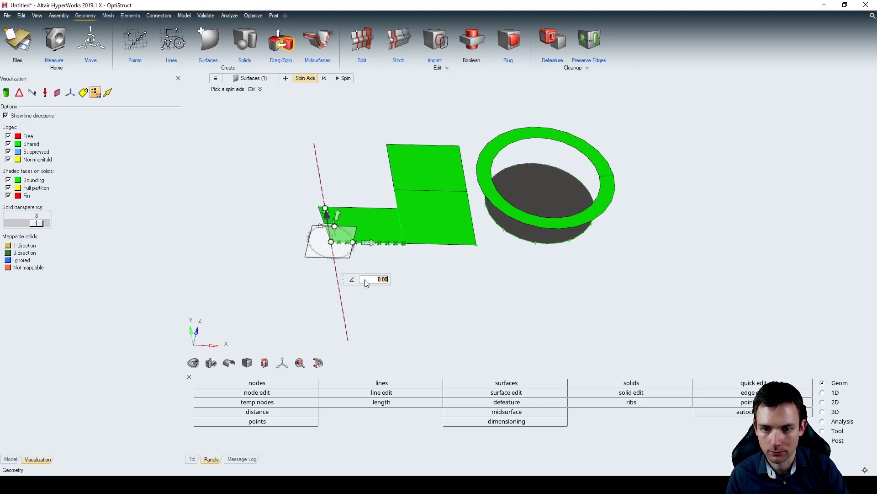
click(387, 284)
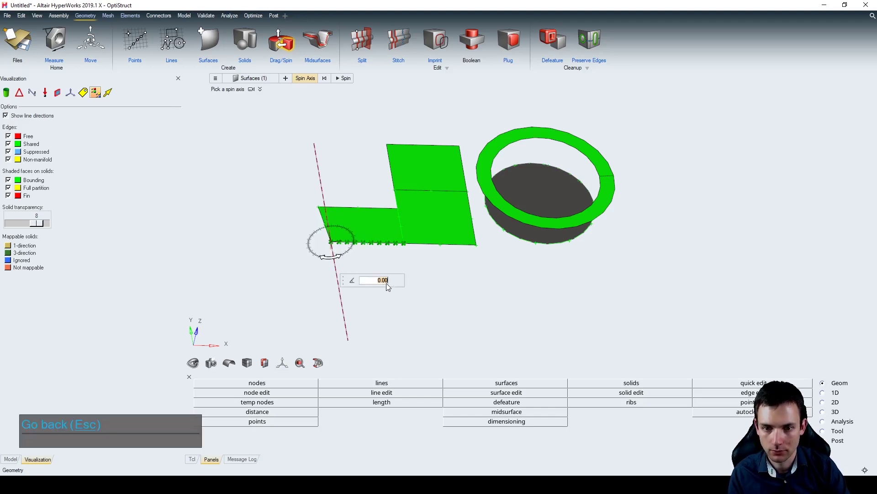
key(Escape)
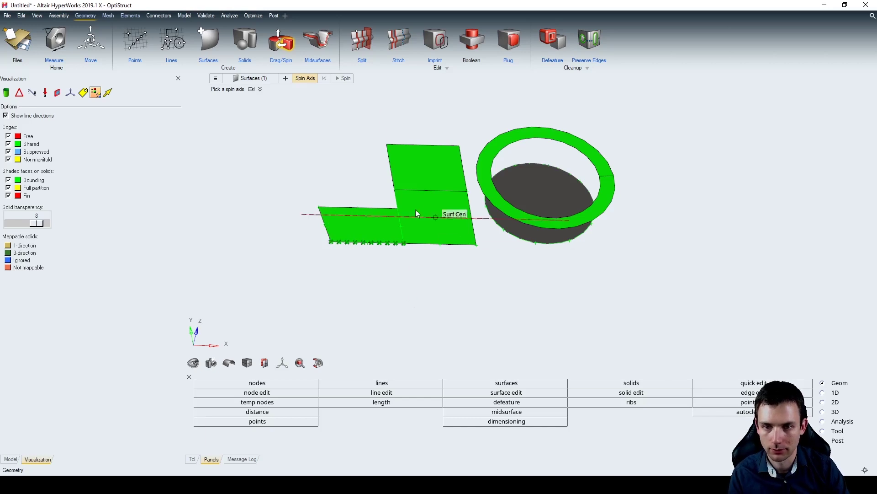
Place the spin axis at the outer end of the point row again, with direction X 0, Y 1, Z 0
click(336, 241)
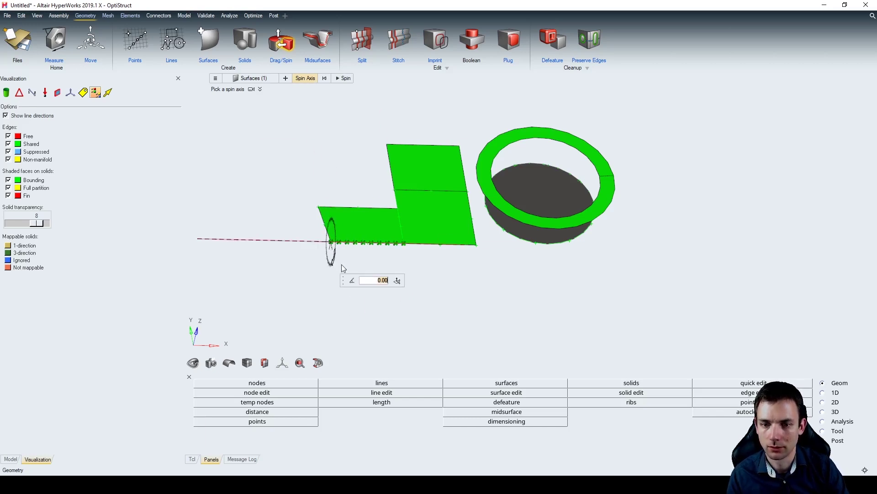
click(398, 280)
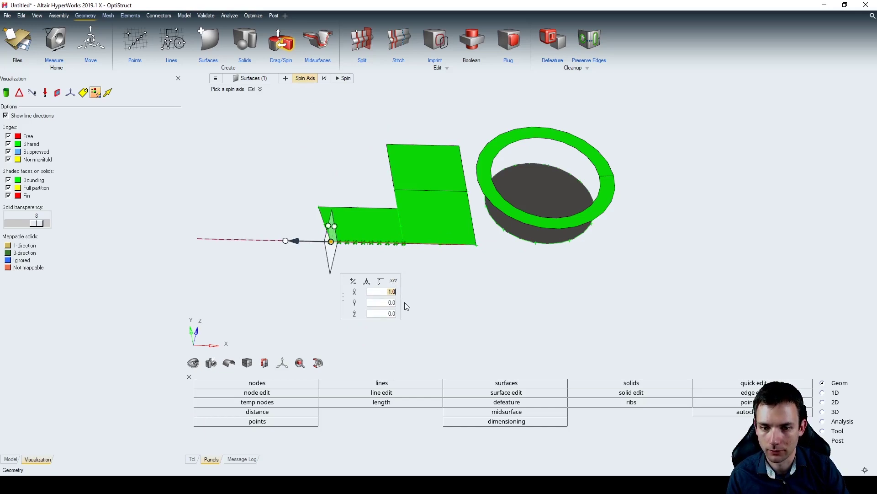
key(Tab)
text(0)
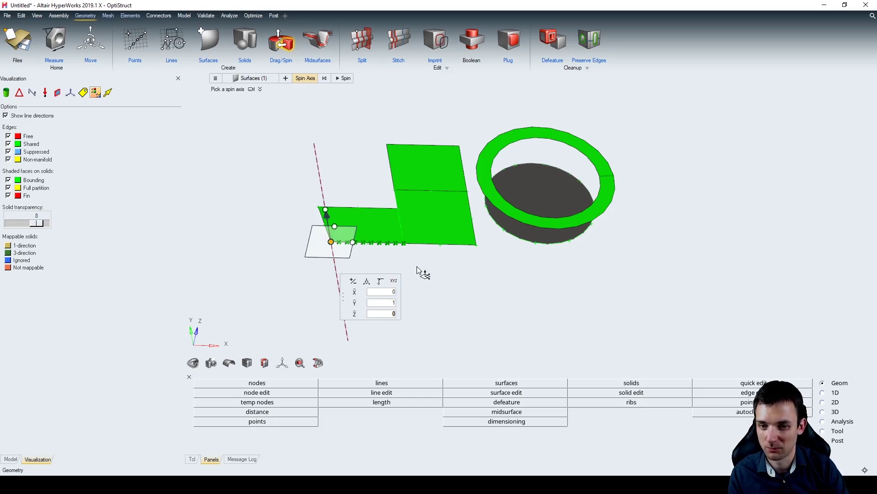
key(Return)
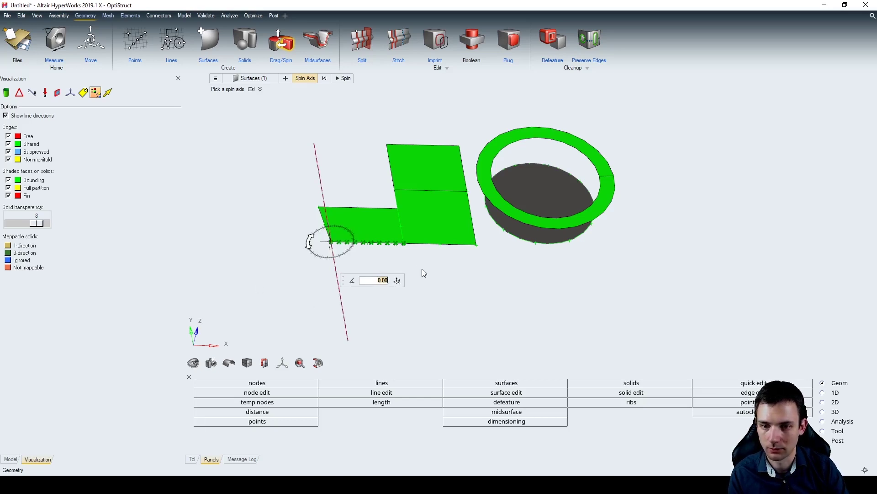
Try to spin the circular surface by 360 degrees about the placed axis
ctrl+drag(395, 232, 414, 249)
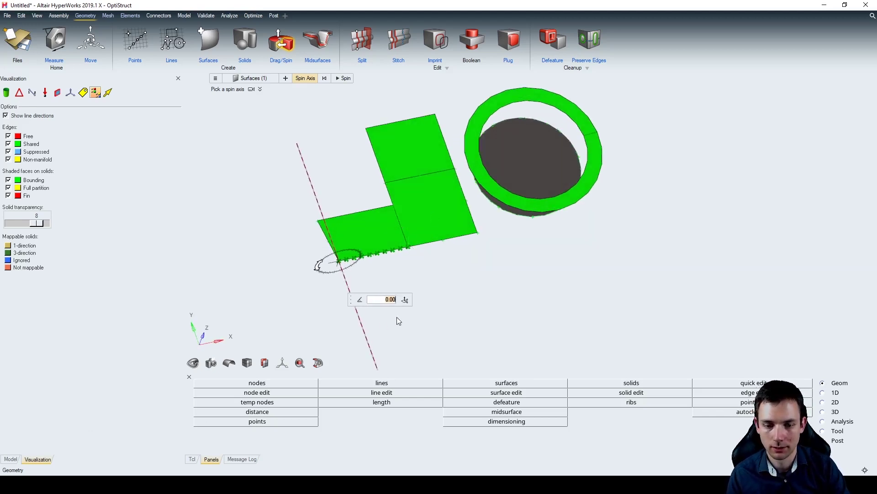
text(360)
key(Return)
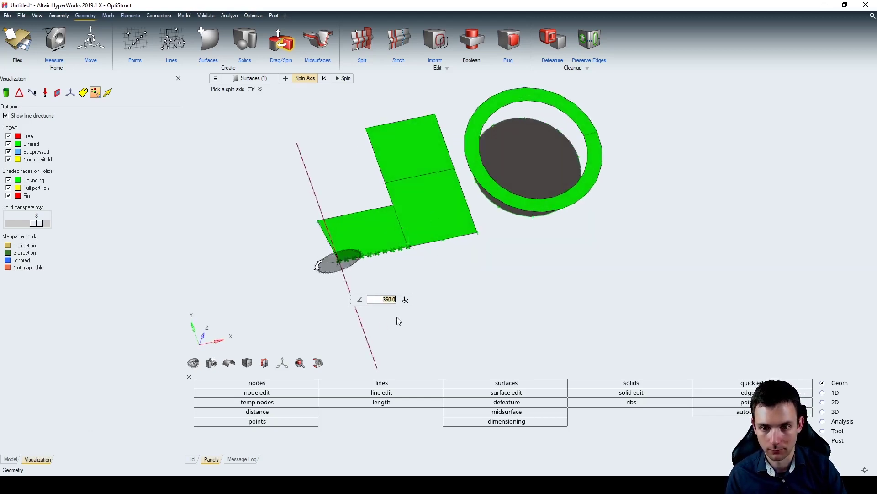
middle_click(458, 258)
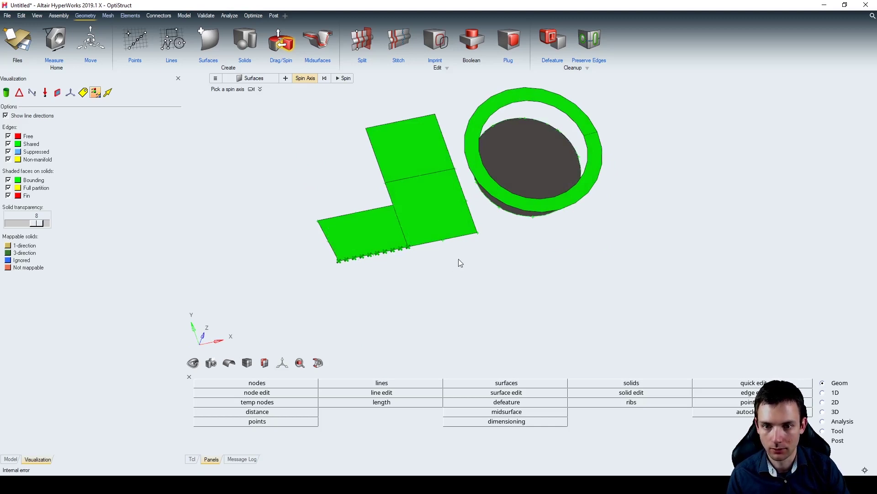
Place a spin axis at the outer end of the point row with direction X 0, Y -1, Z 0
ctrl+drag(527, 240, 392, 133)
click(310, 78)
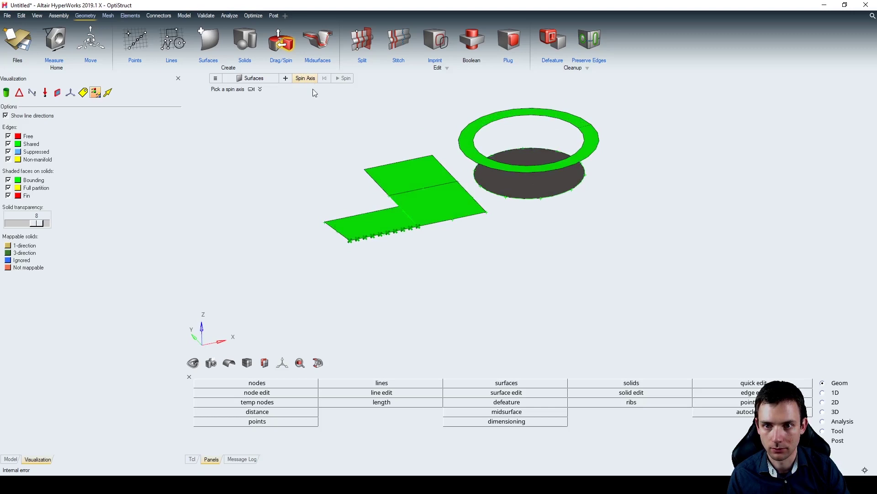
mouse_move(351, 243)
ctrl+mouse_down()
mouse_move(448, 238)
mouse_move(400, 240)
mouse_move(377, 282)
mouse_move(359, 254)
ctrl+mouse_up()
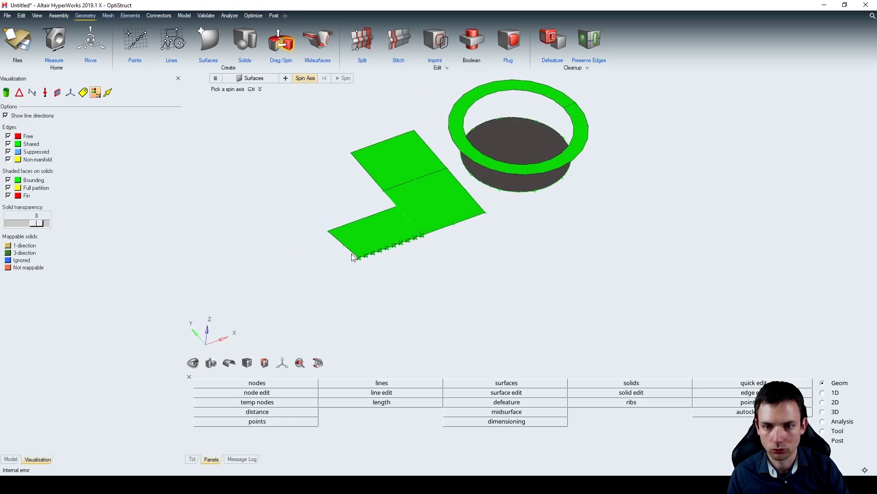
click(362, 259)
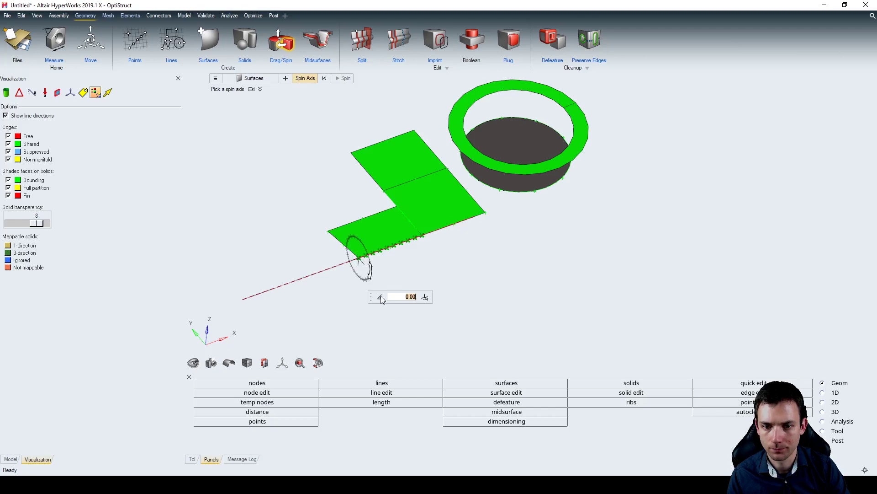
click(427, 299)
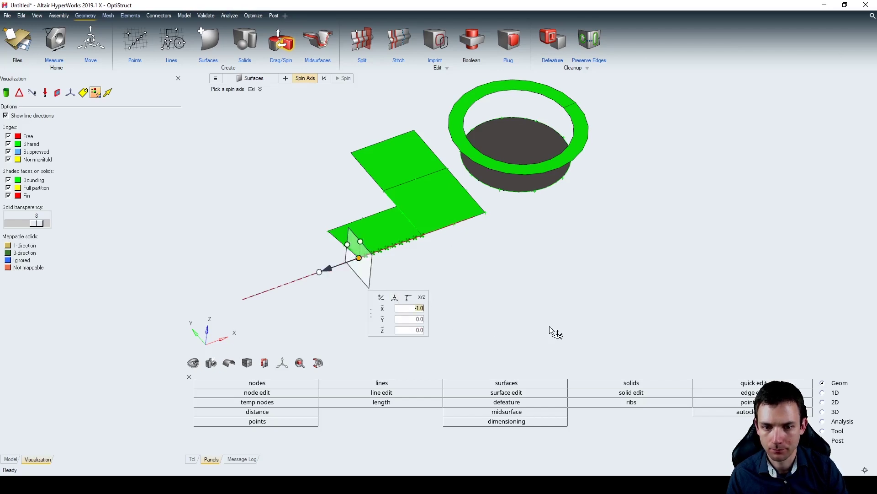
key(Return)
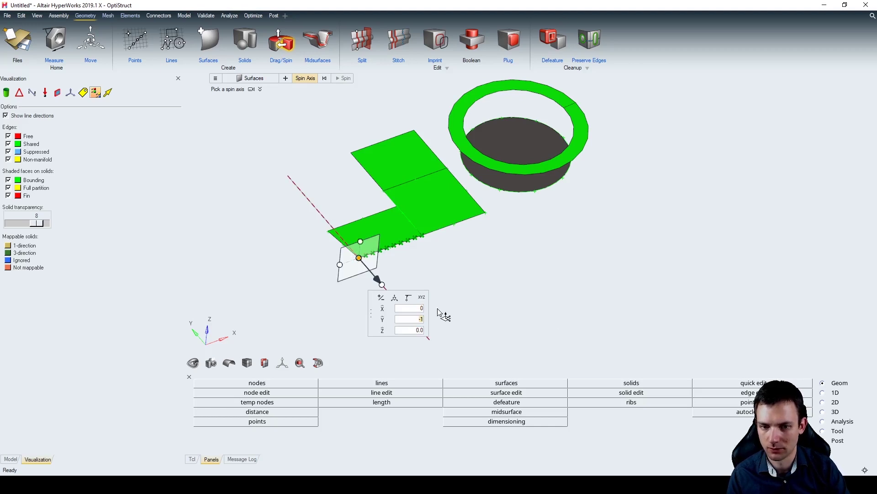
middle_click(434, 329)
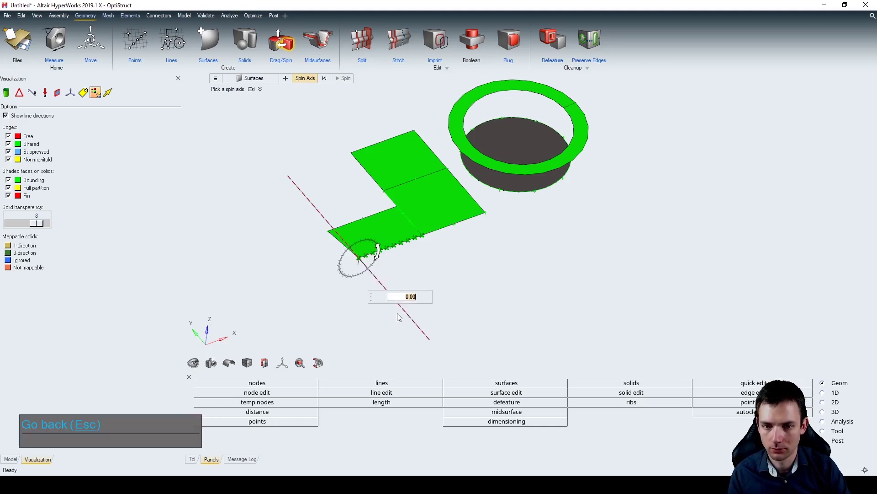
Set the spin angle to 90 degrees, show the surface selection hints and leave the Spin tool
text(90)
key(Return)
mouse_move(436, 208)
ctrl+mouse_down()
mouse_move(421, 151)
mouse_move(418, 173)
mouse_move(475, 215)
mouse_move(498, 192)
mouse_move(502, 219)
mouse_move(476, 228)
mouse_move(451, 191)
ctrl+mouse_up()
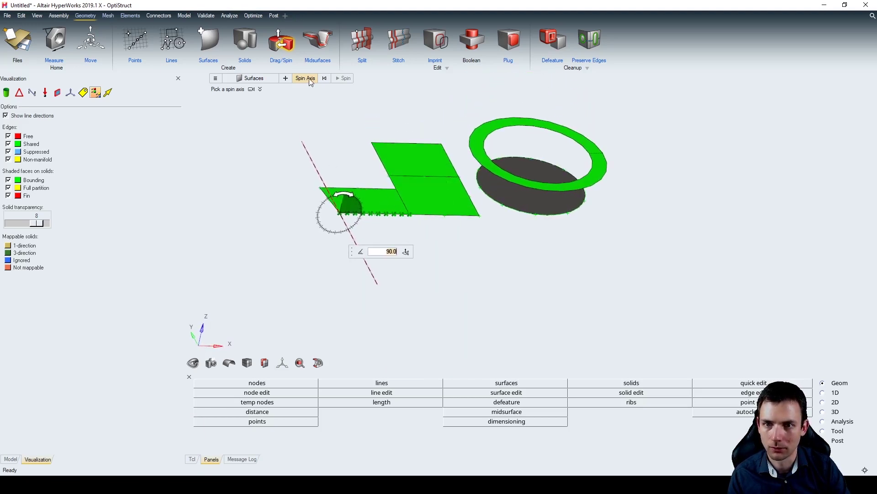
click(250, 83)
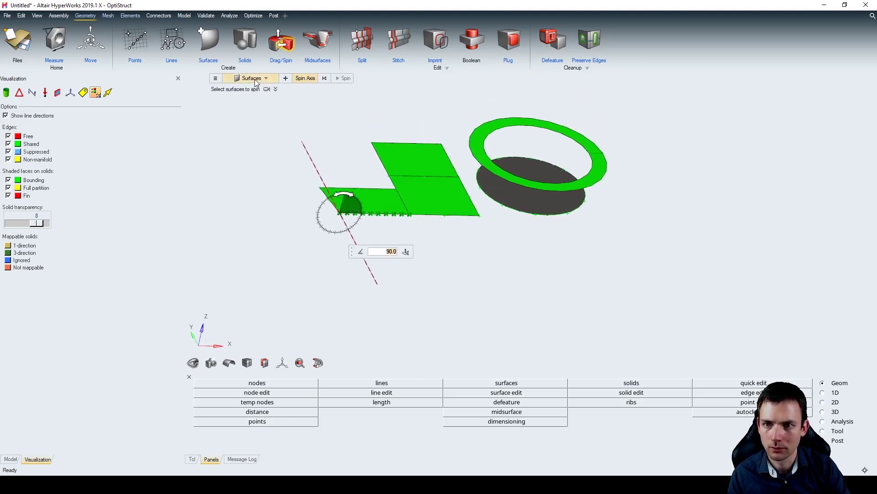
click(276, 89)
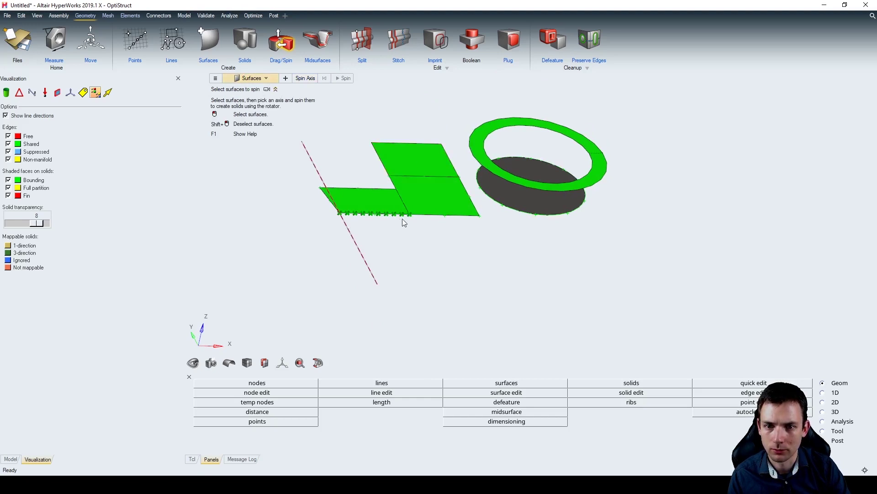
key(Escape)
Start a new spin for surfaces and select the ring surface above the circle
scroll(367, 196, down, 2)
scroll(368, 198, down, 2)
ctrl+drag(411, 234, 399, 241)
ctrl+drag(347, 194, 339, 174)
key(f)
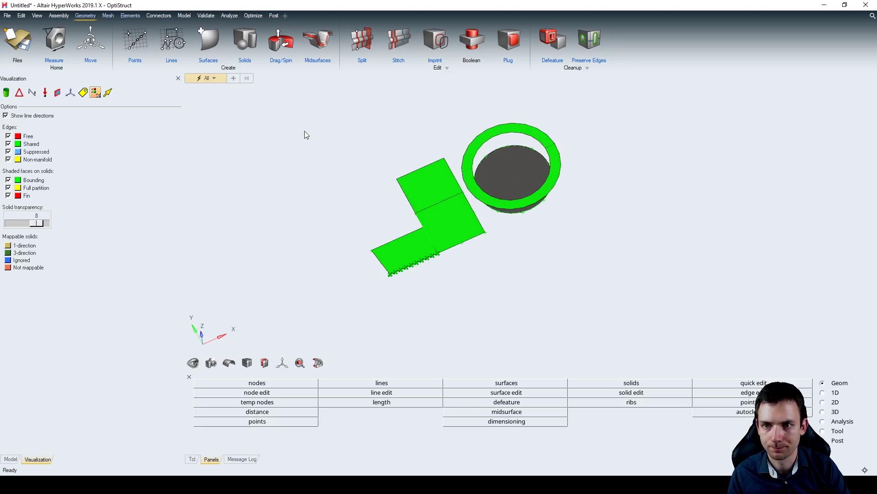
click(286, 46)
click(556, 156)
click(265, 78)
click(245, 105)
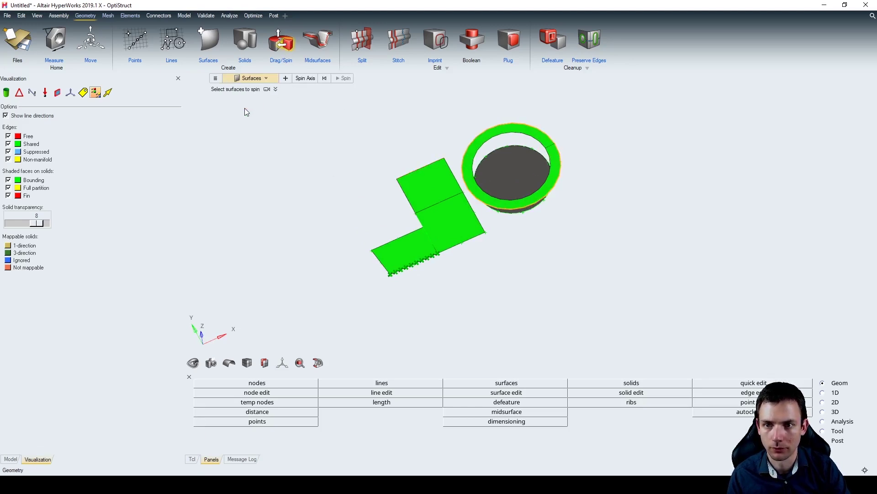
click(542, 143)
ctrl+drag(313, 195, 319, 163)
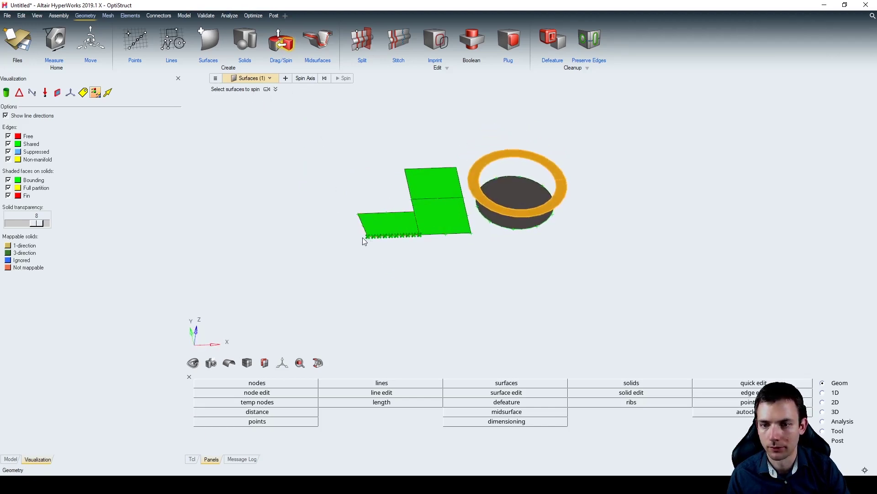
Place the spin axis near the outer end of the point row and preview spin angles of 90 and 360 degrees
click(303, 78)
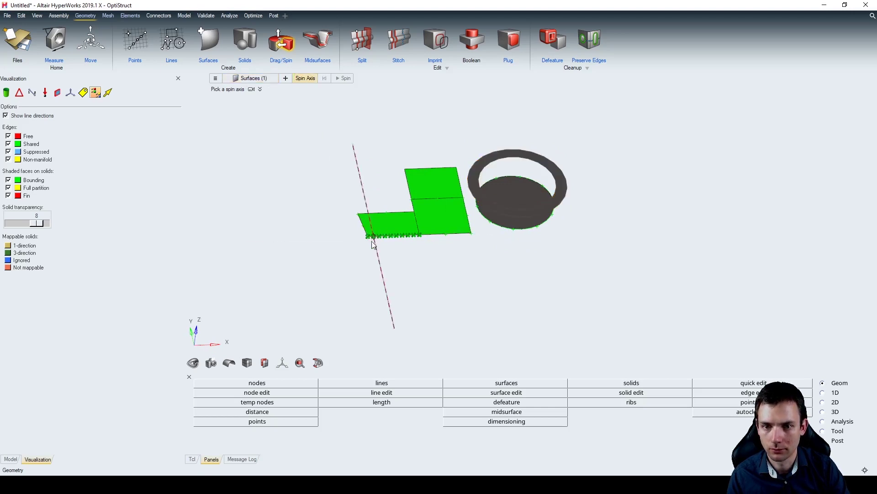
click(384, 235)
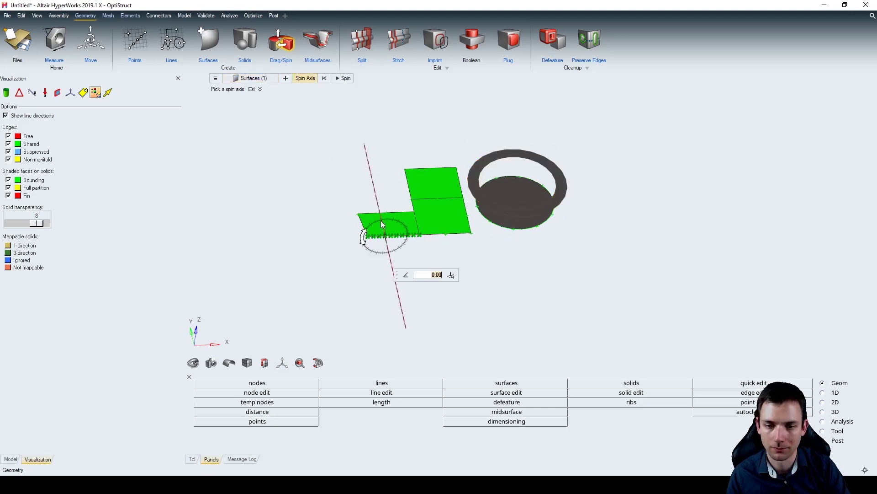
right_drag(434, 225, 534, 182)
text(90)
text(30)
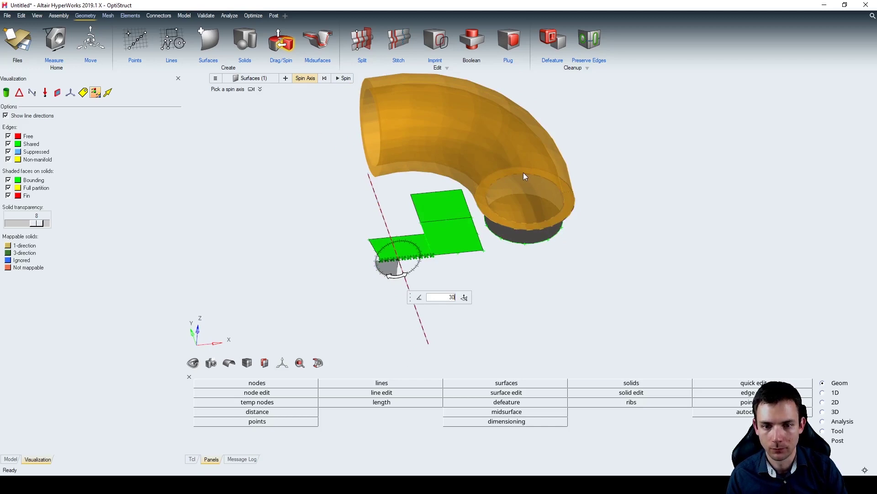
text(0)
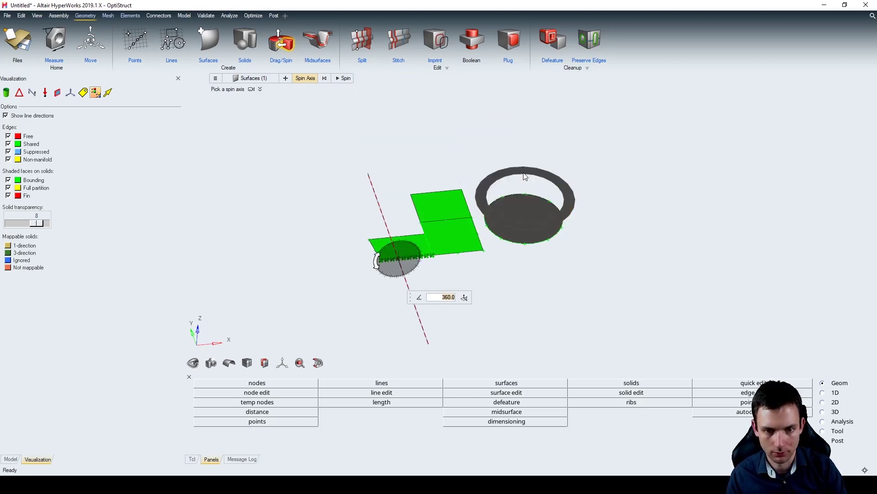
Spin the ring surface by 90 degrees into a curved tube solid and examine its lower end
mouse_move(449, 222)
right_down()
mouse_move(435, 201)
mouse_move(473, 255)
mouse_move(462, 227)
right_up()
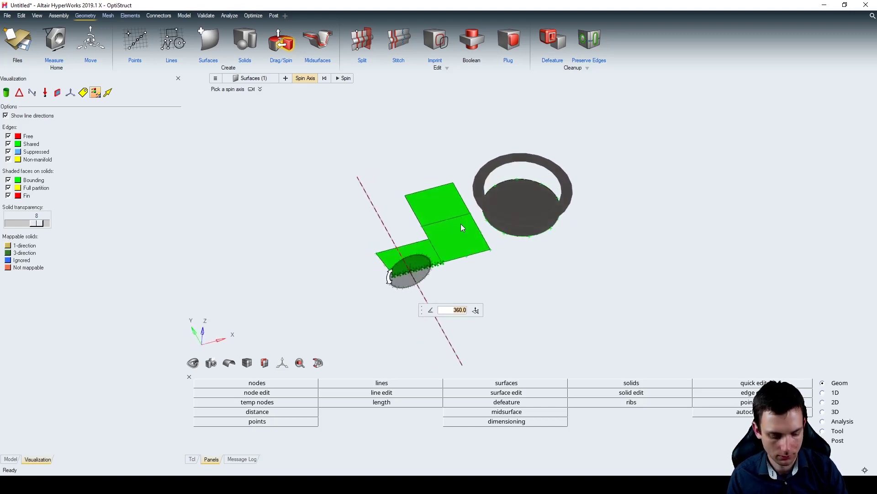
text(90)
key(Return)
right_drag(461, 223, 403, 197)
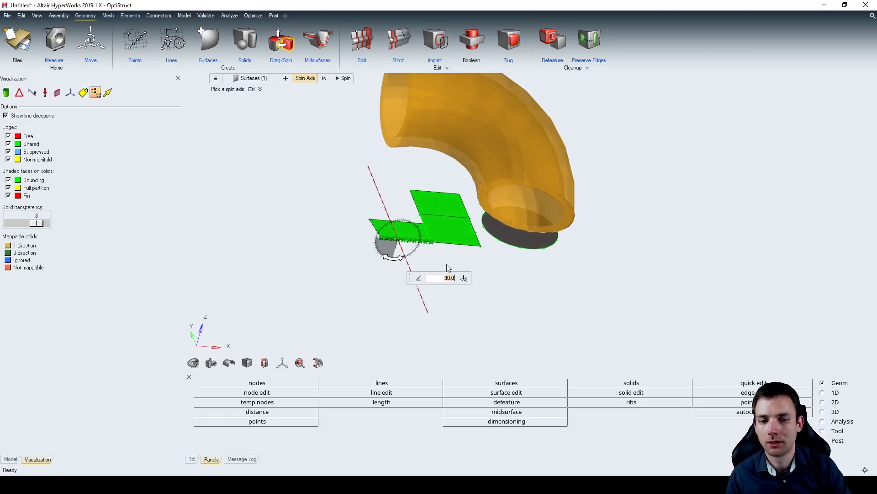
click(343, 79)
right_drag(395, 190, 413, 202)
scroll(469, 113, up, 5)
mouse_move(469, 112)
right_down()
mouse_move(496, 123)
mouse_move(465, 127)
right_up()
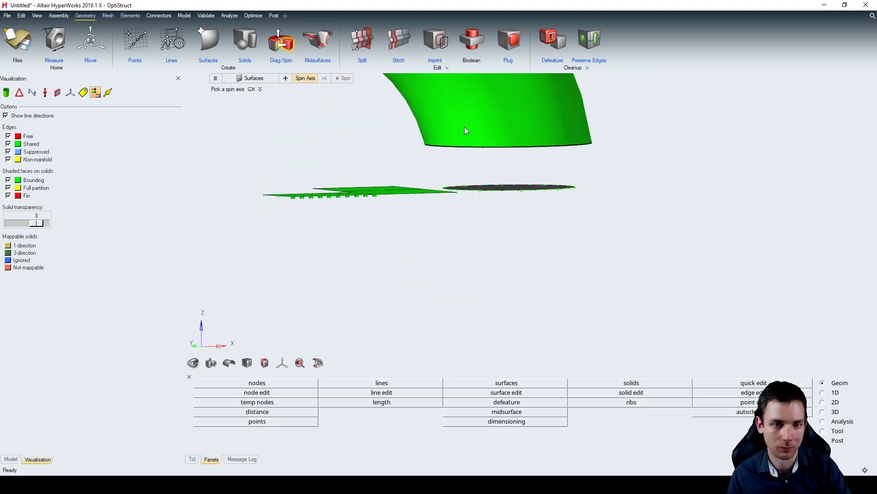
right_drag(523, 199, 505, 191)
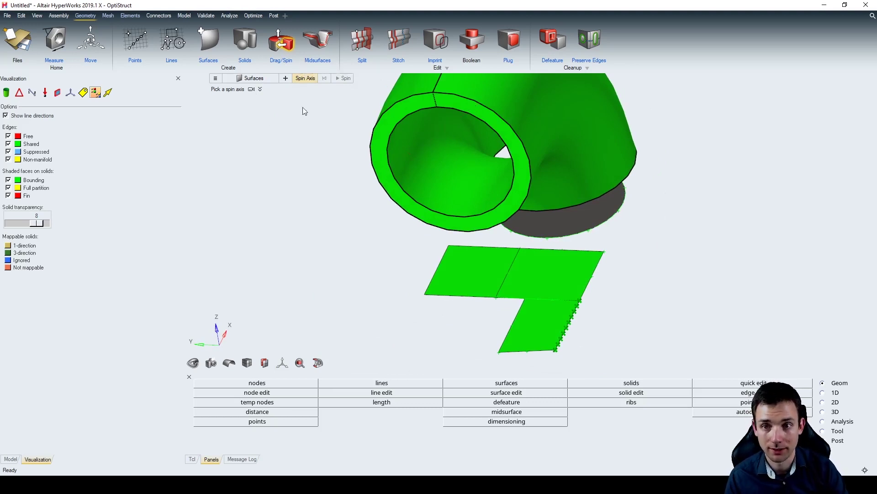
right_drag(333, 140, 322, 159)
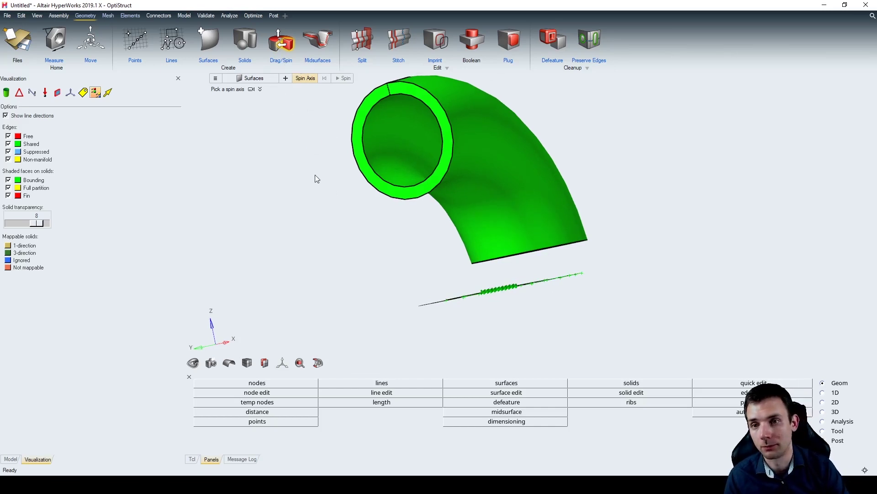
right_drag(329, 180, 430, 241)
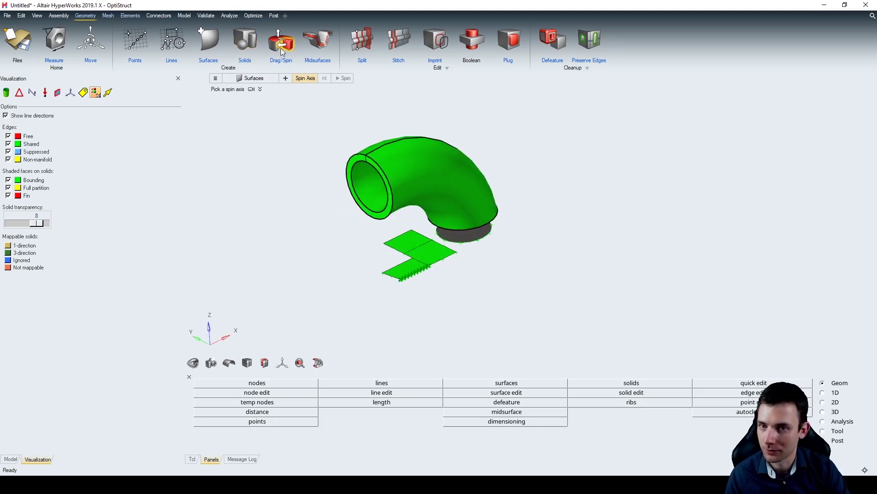
click(247, 42)
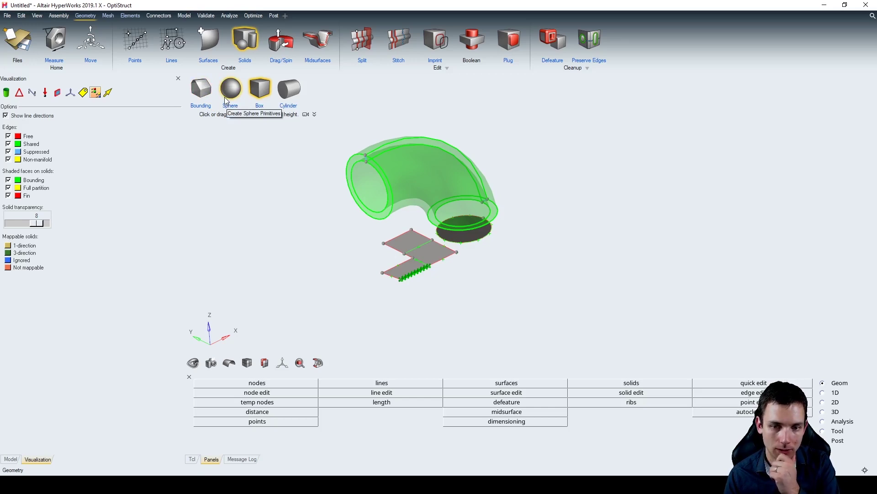
key(Escape)
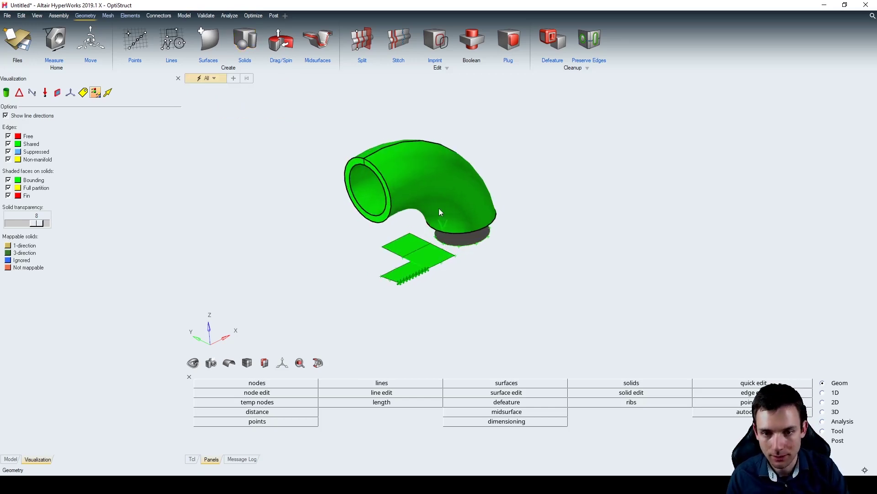
Delete the curved tube solid together with its bounding surfaces and associated elements
key(F2)
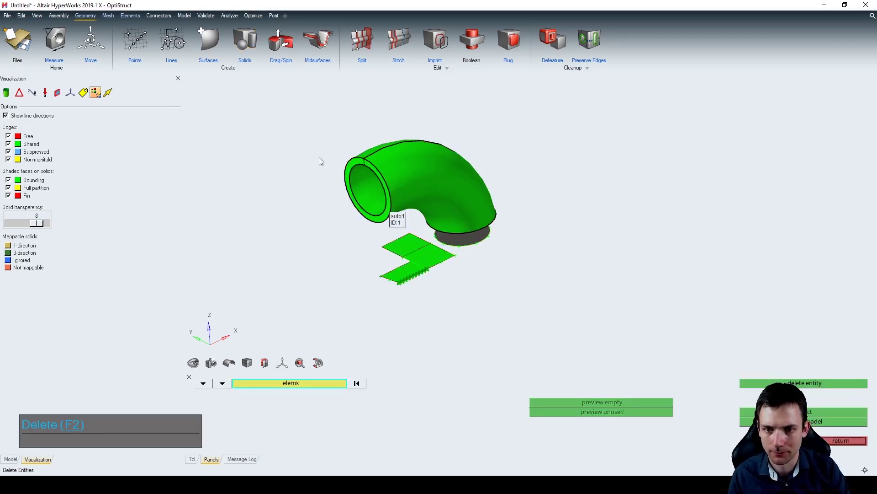
click(222, 383)
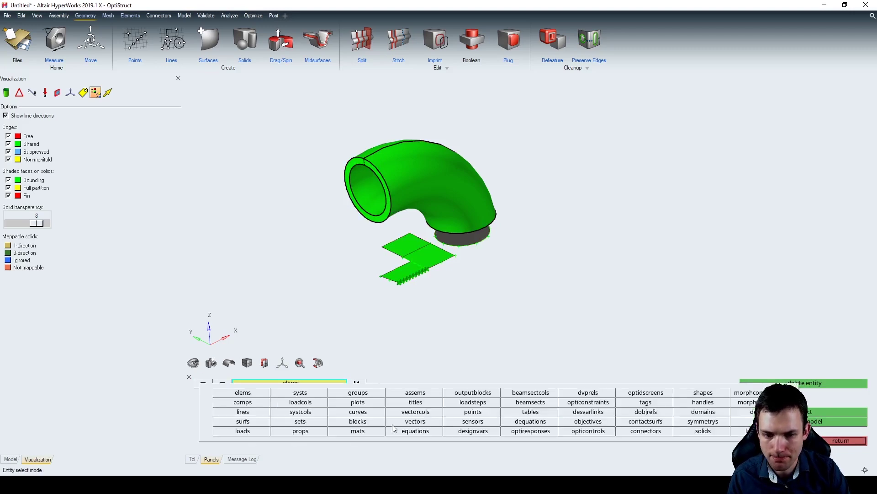
click(703, 431)
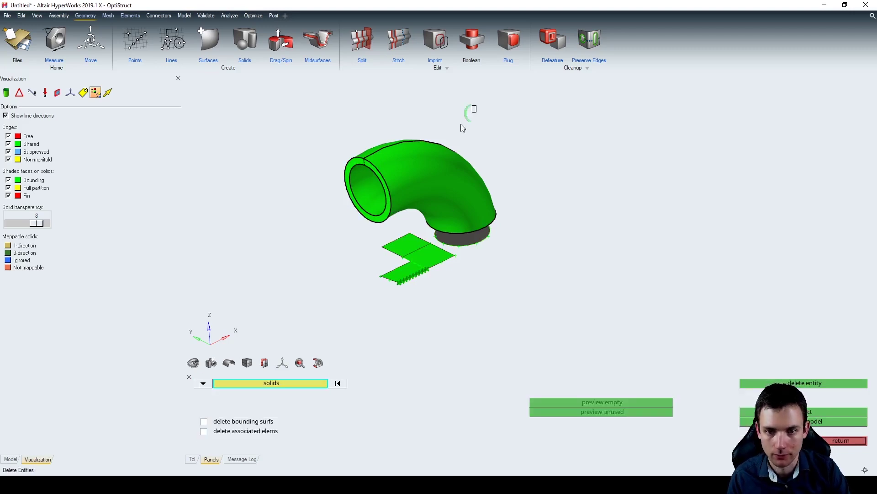
click(391, 190)
click(818, 384)
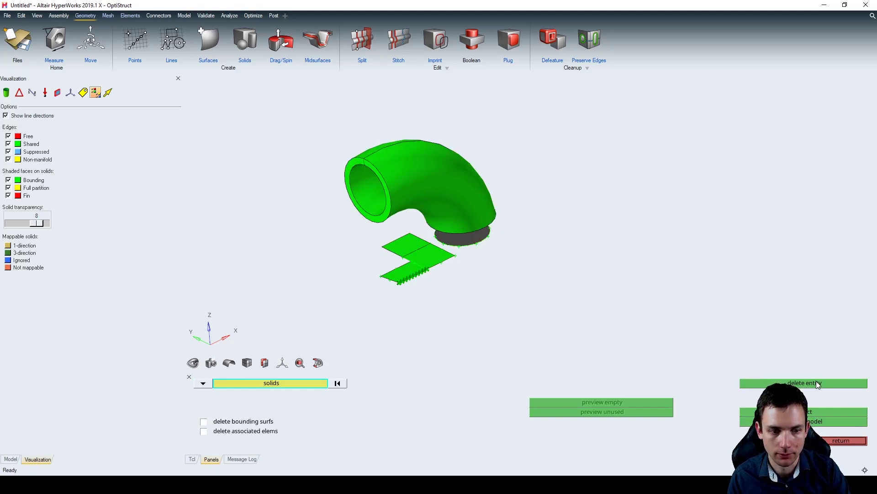
click(239, 421)
click(239, 431)
click(804, 383)
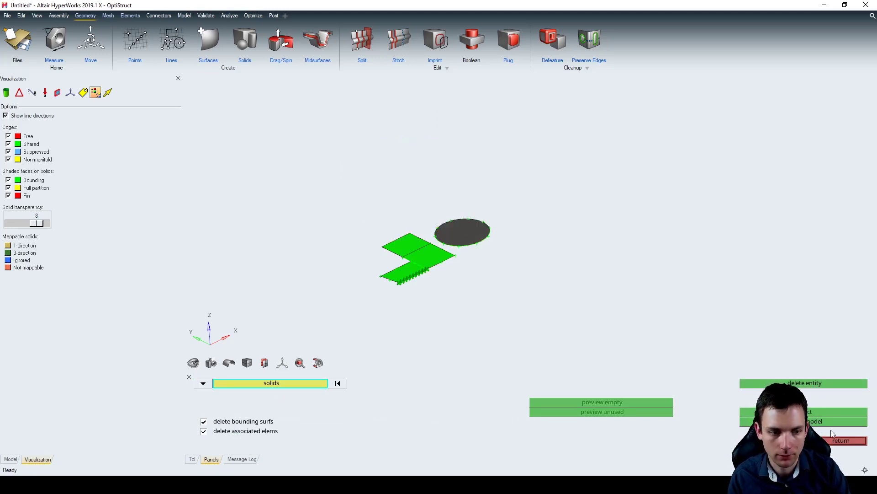
click(836, 440)
Drag the circle's line upward by 15 to create a cylindrical surface
scroll(539, 275, down, 2)
scroll(503, 229, up, 3)
click(278, 43)
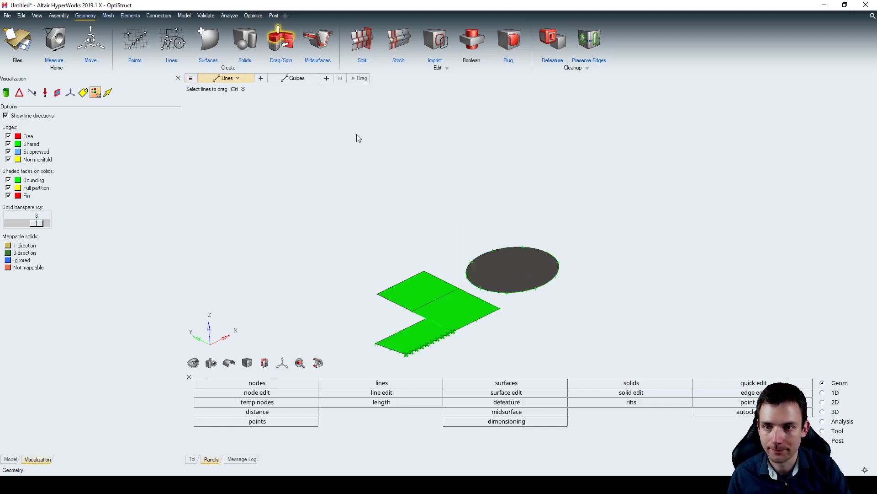
click(556, 262)
text(15)
key(Return)
middle_click(618, 204)
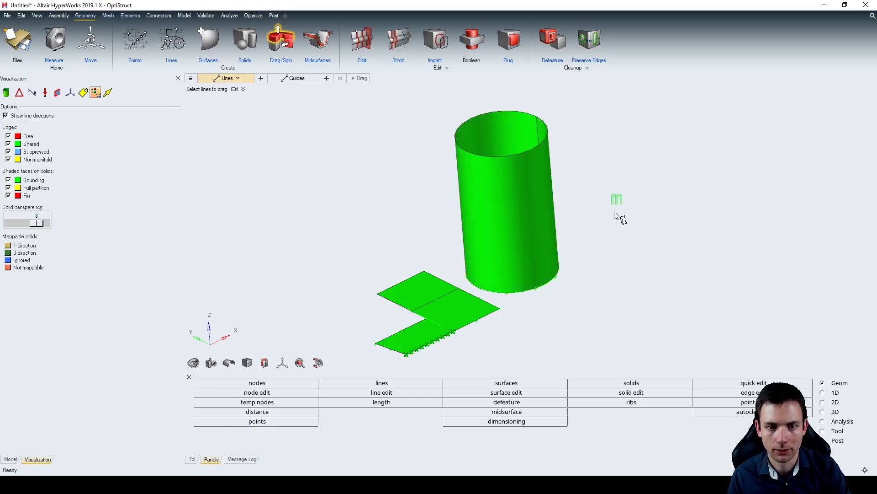
Close the open upper end of the cylindrical surface with a patch surface and leave the Patch tool
right_drag(618, 204, 389, 291)
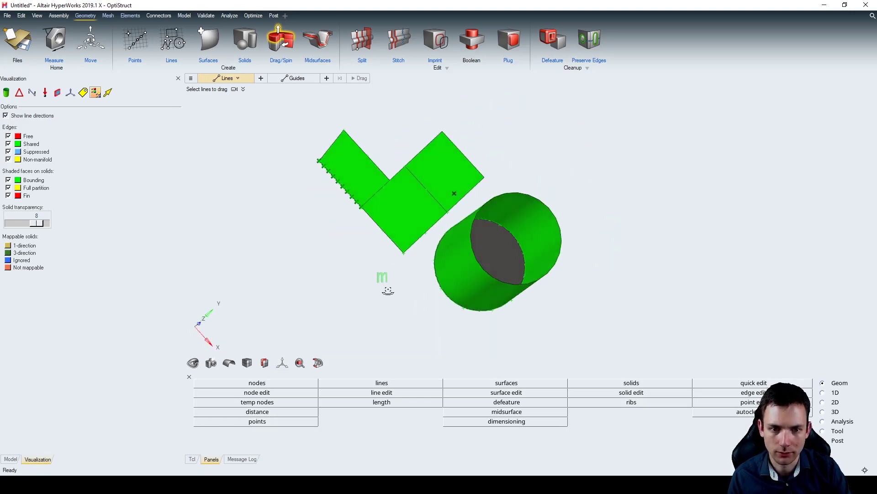
scroll(536, 254, up, 5)
scroll(503, 249, down, 5)
right_drag(579, 255, 519, 255)
scroll(519, 254, up, 4)
scroll(538, 202, down, 4)
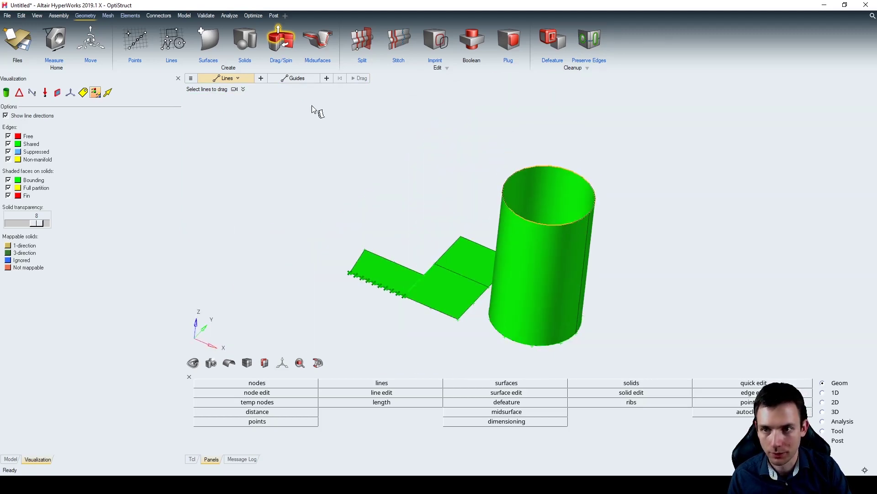
click(220, 52)
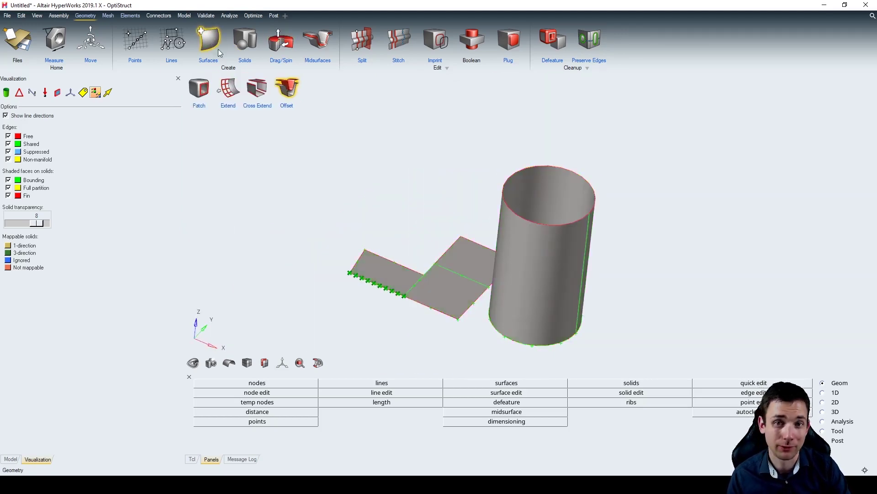
click(198, 91)
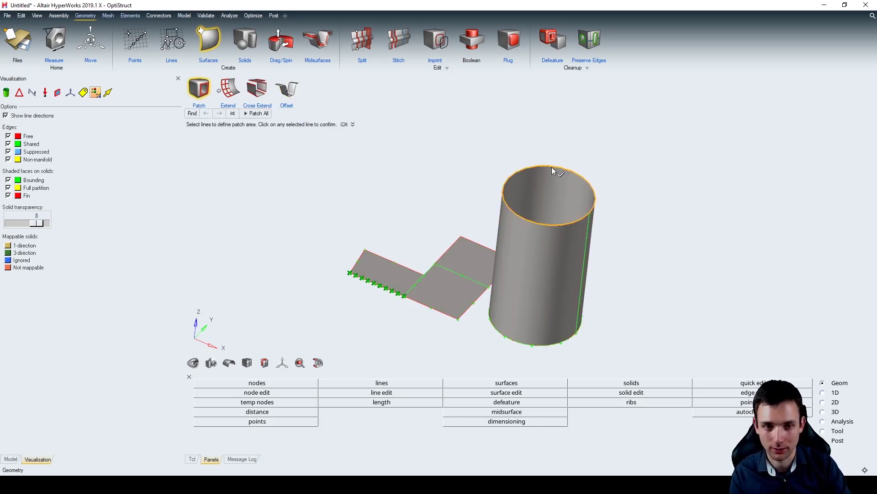
double_click(552, 168)
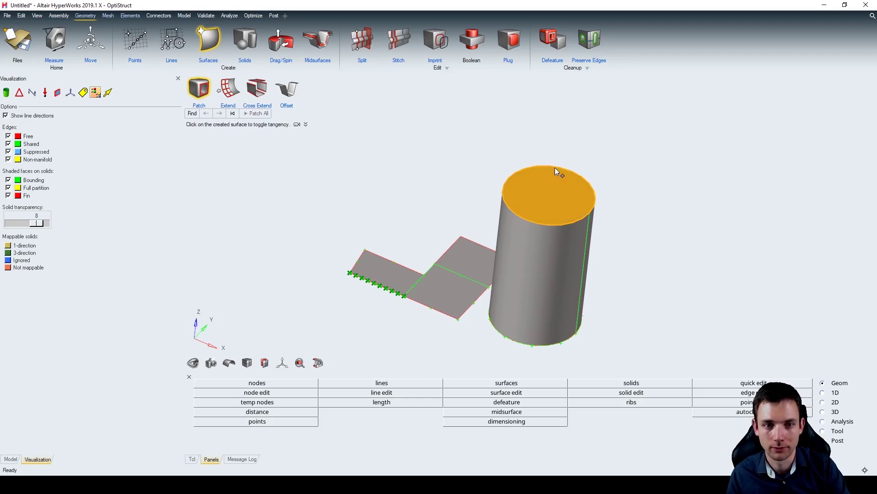
right_click(627, 146)
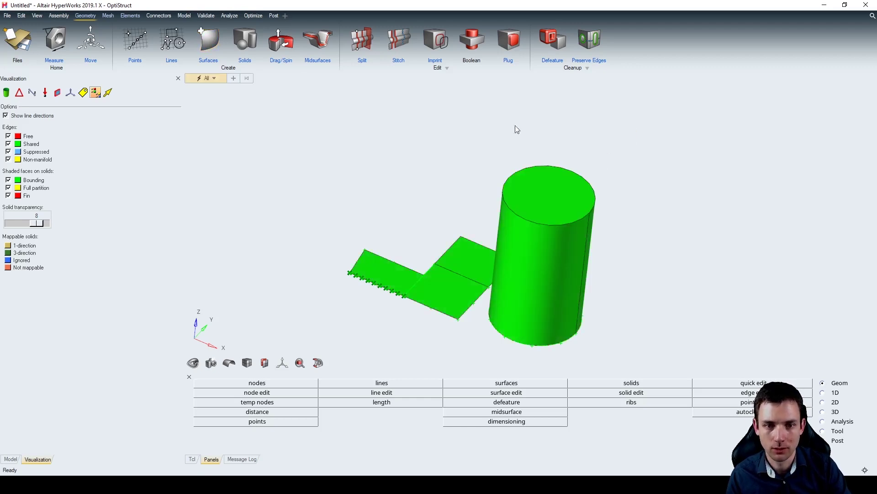
Start creating a solid from bounding surfaces and examine the edge between the cylinder wall and its lower disc
click(237, 43)
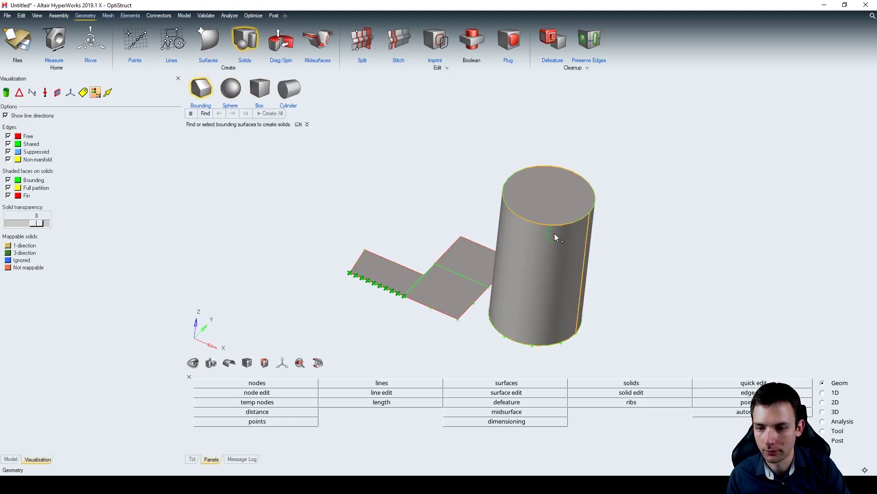
key(shift)
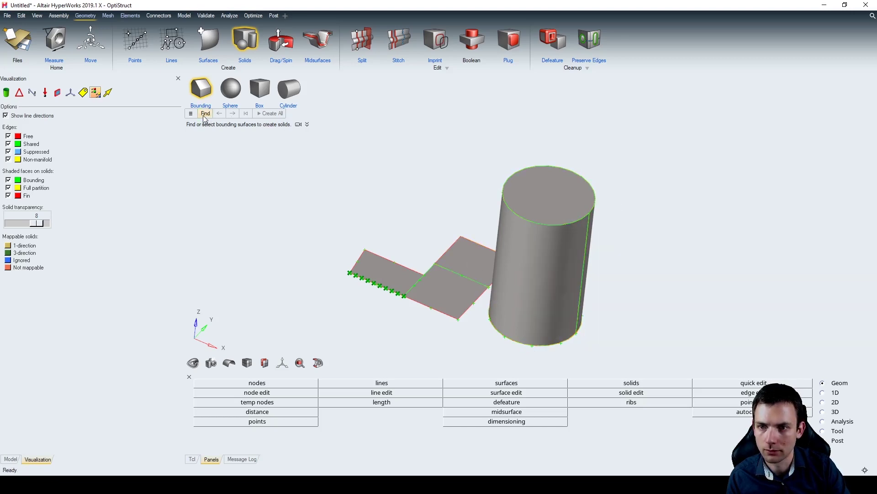
ctrl+drag(559, 229, 566, 272)
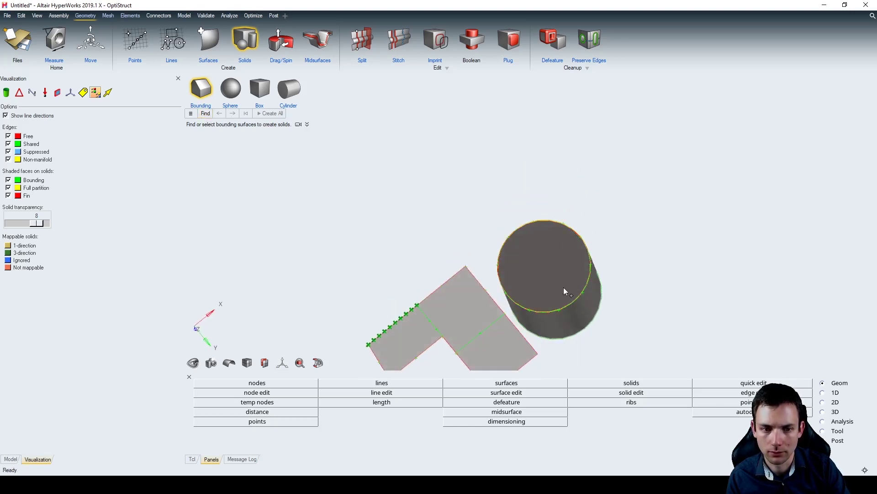
scroll(591, 270, up, 3)
scroll(594, 272, up, 5)
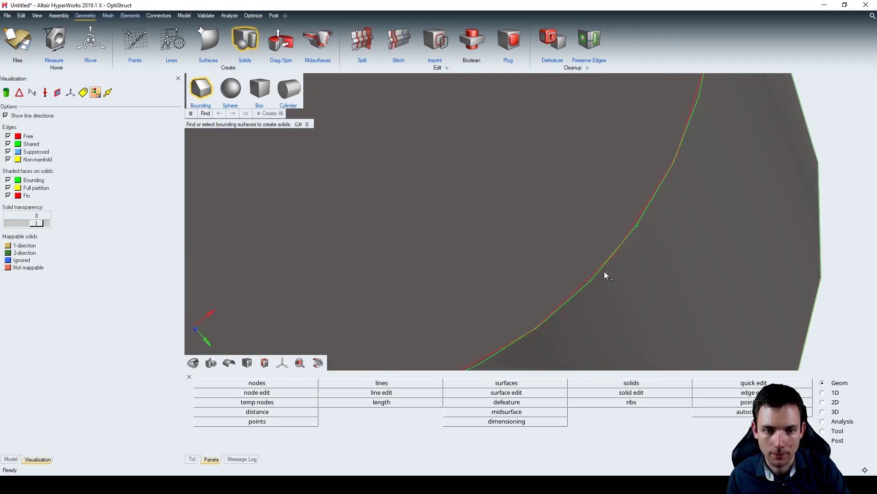
scroll(604, 269, down, 5)
scroll(582, 283, up, 5)
scroll(572, 282, down, 6)
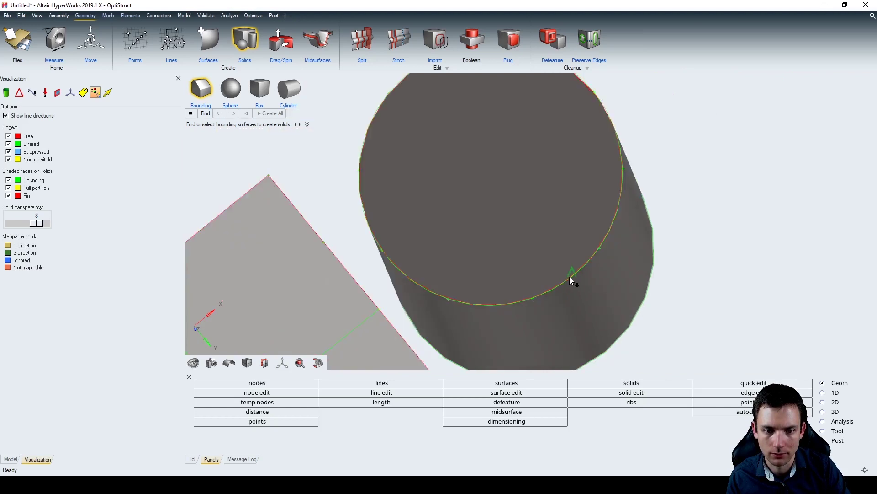
ctrl+drag(598, 276, 583, 276)
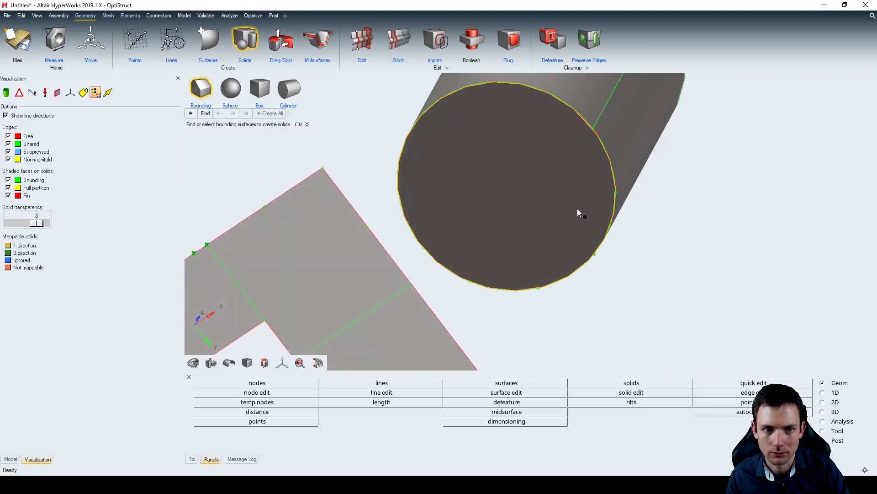
scroll(605, 143, up, 4)
scroll(601, 153, down, 6)
Delete the disc surface at the lower end of the cylinder and leave the Delete tool
key(F2)
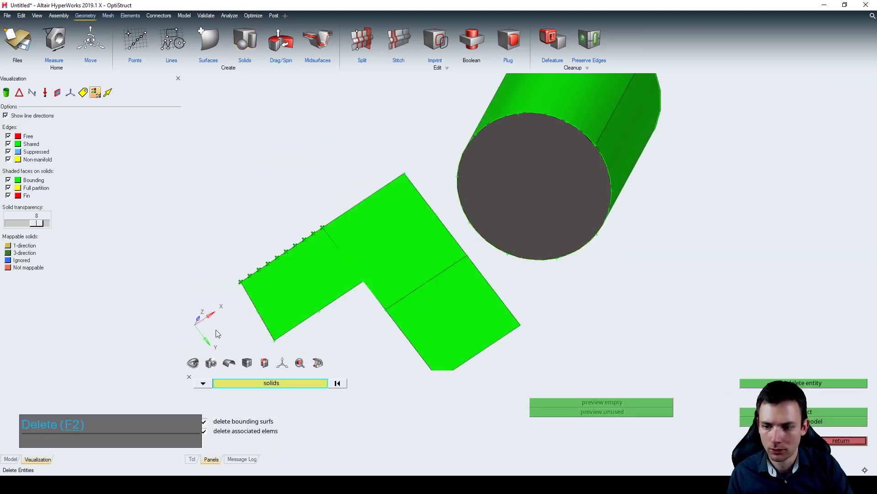
click(203, 383)
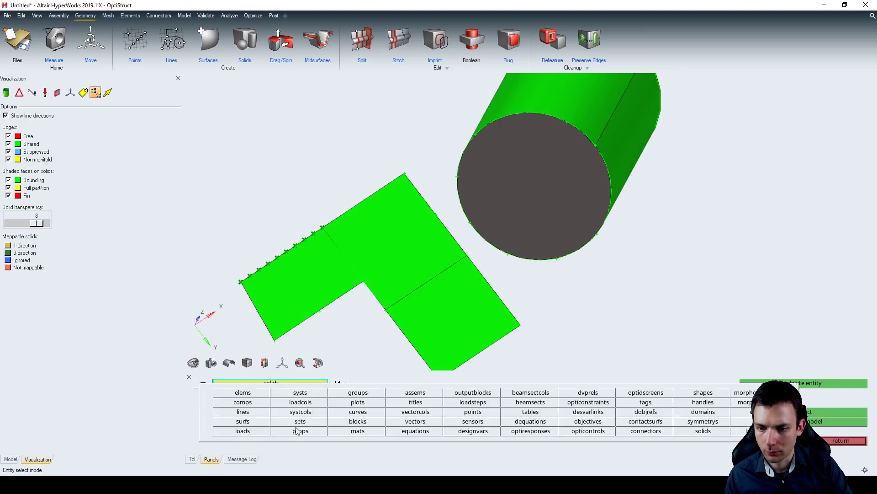
click(242, 420)
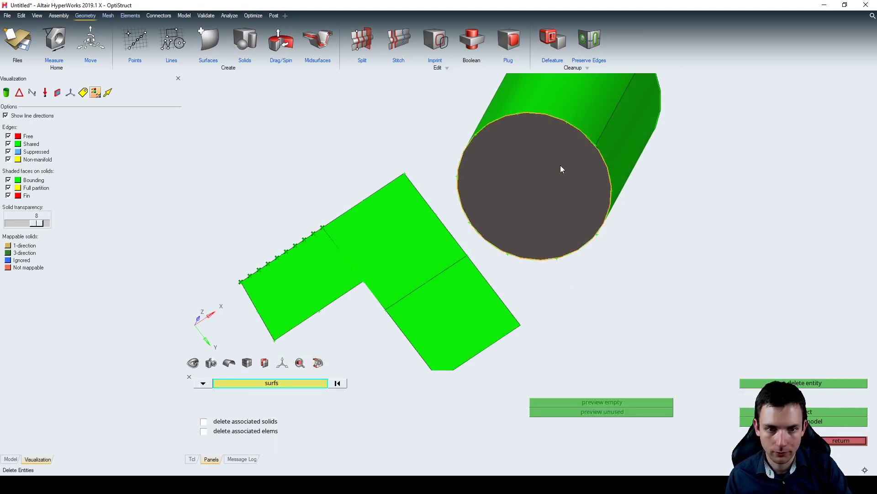
click(553, 196)
click(801, 383)
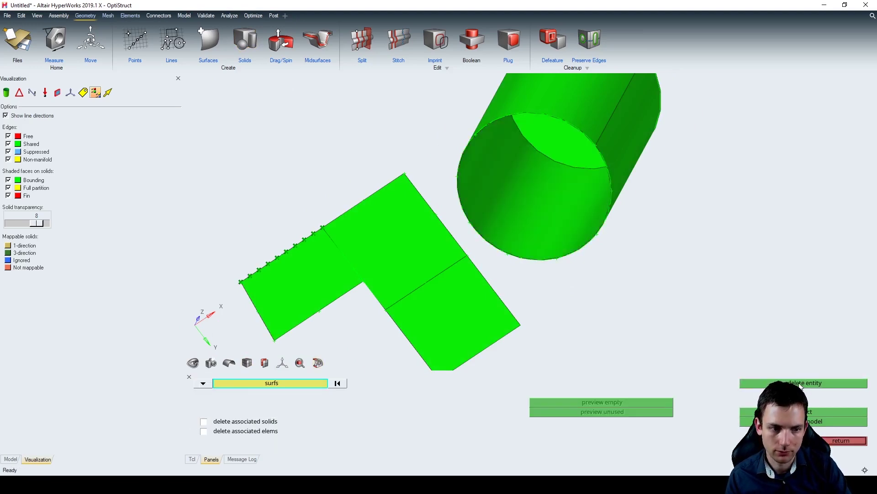
key(Escape)
Examine the rim edges at the cylinder's open lower end with the Patch tool and leave the tool
click(247, 41)
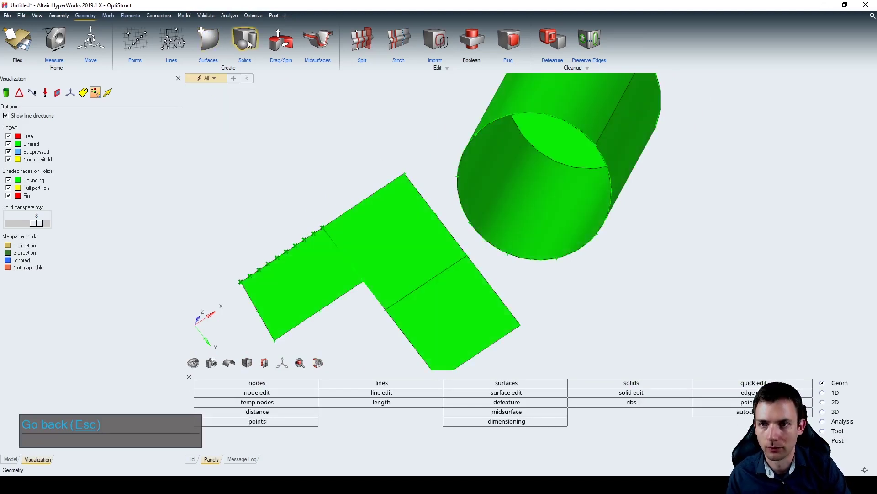
click(215, 48)
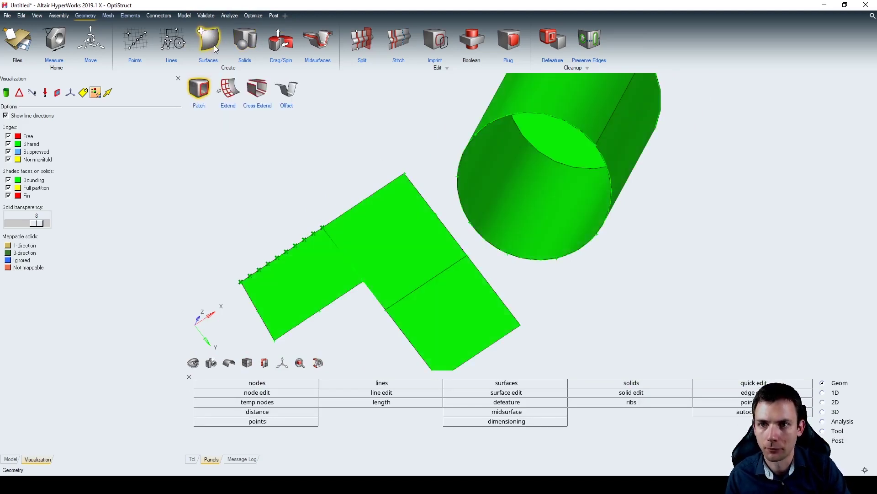
scroll(599, 146, up, 5)
right_drag(591, 155, 561, 155)
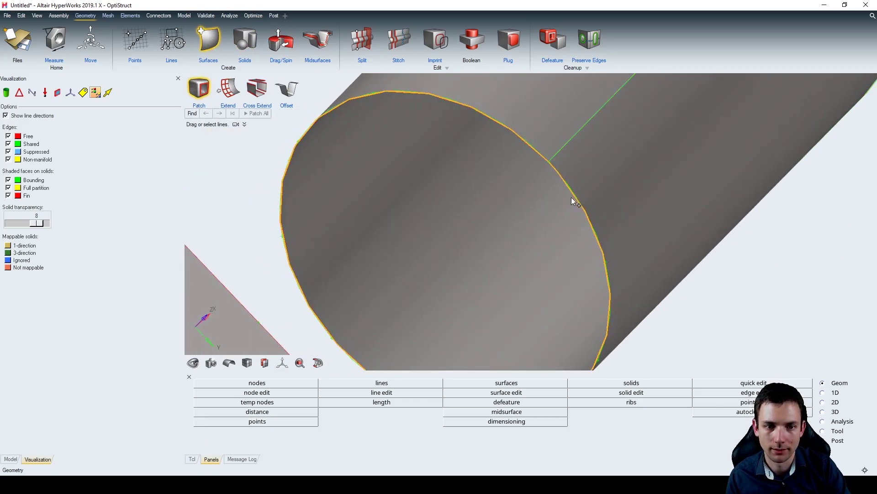
scroll(574, 197, up, 5)
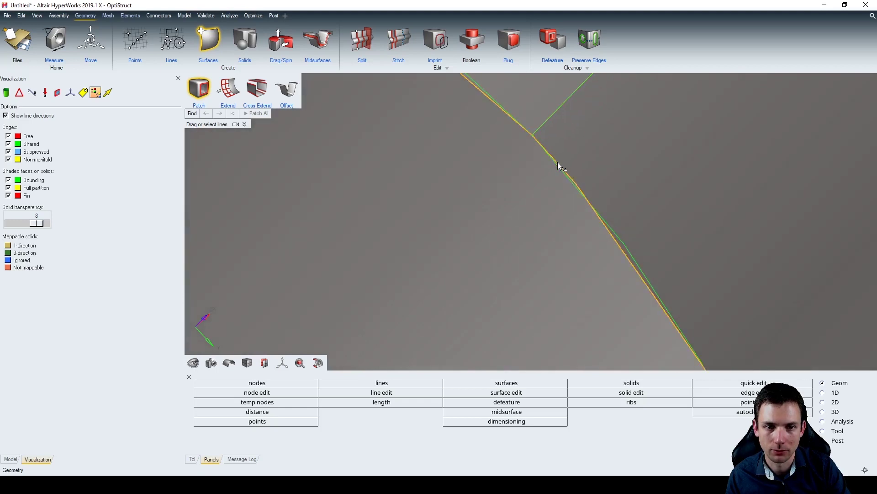
scroll(556, 165, down, 6)
right_drag(556, 165, 588, 147)
ctrl+drag(588, 148, 618, 165)
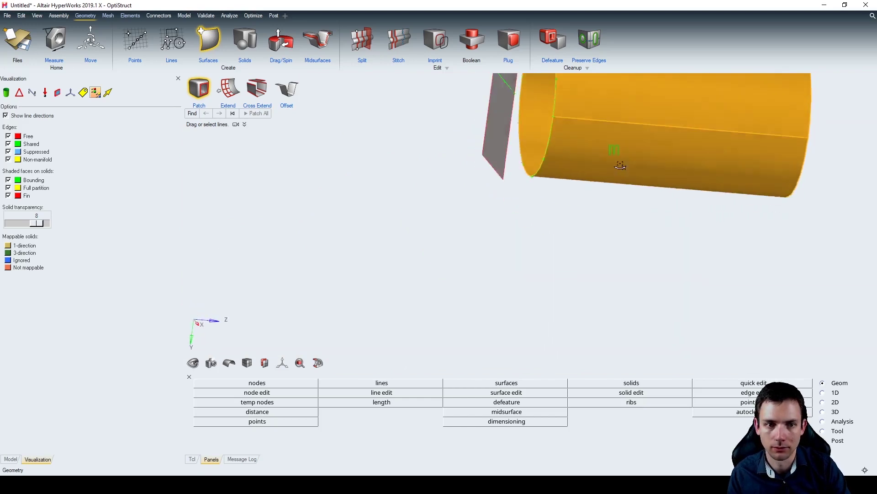
right_click(589, 145)
ctrl+drag(547, 191, 593, 198)
scroll(547, 132, up, 5)
key(F2)
key(Escape)
scroll(541, 163, down, 5)
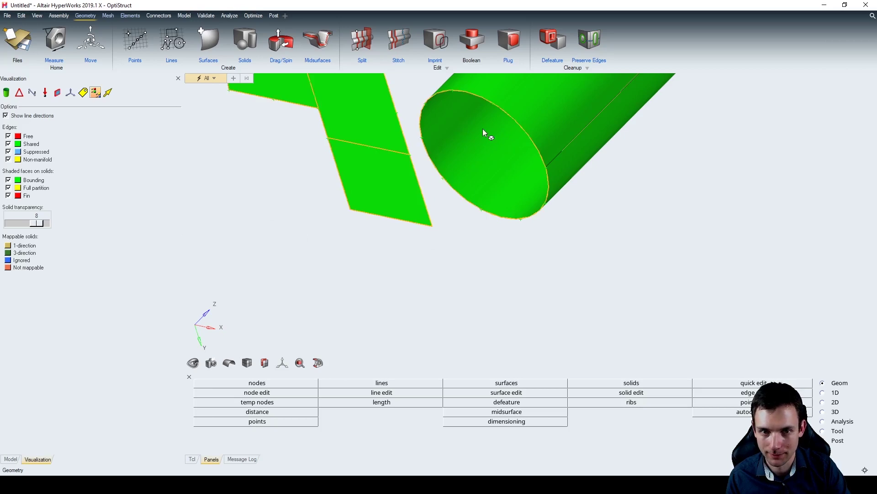
Find the open lower rim on the cylinder wall and close it with a patch surface
click(217, 36)
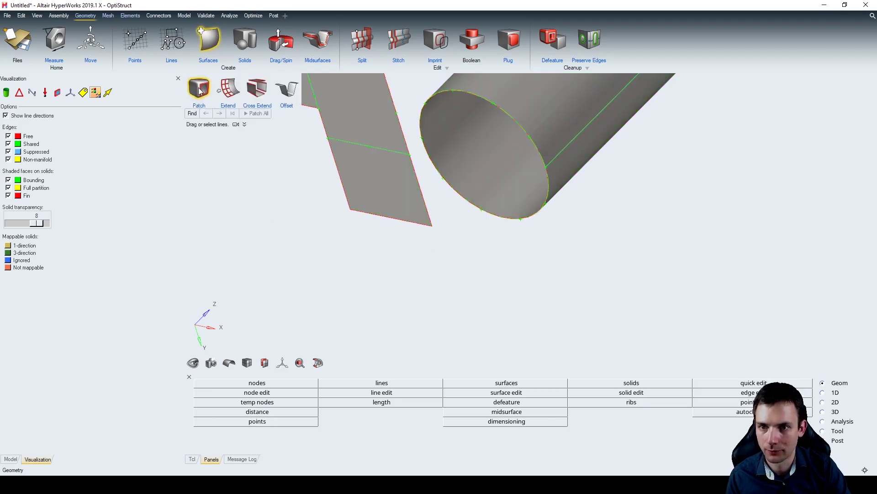
click(524, 138)
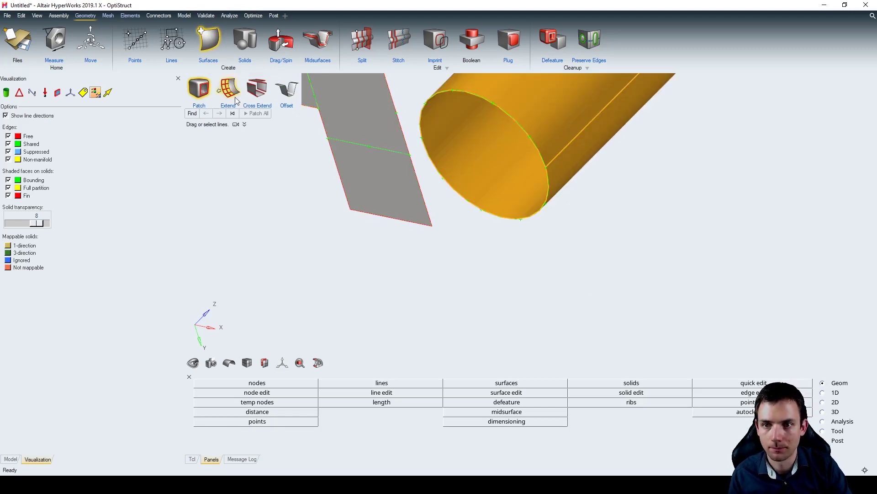
click(193, 115)
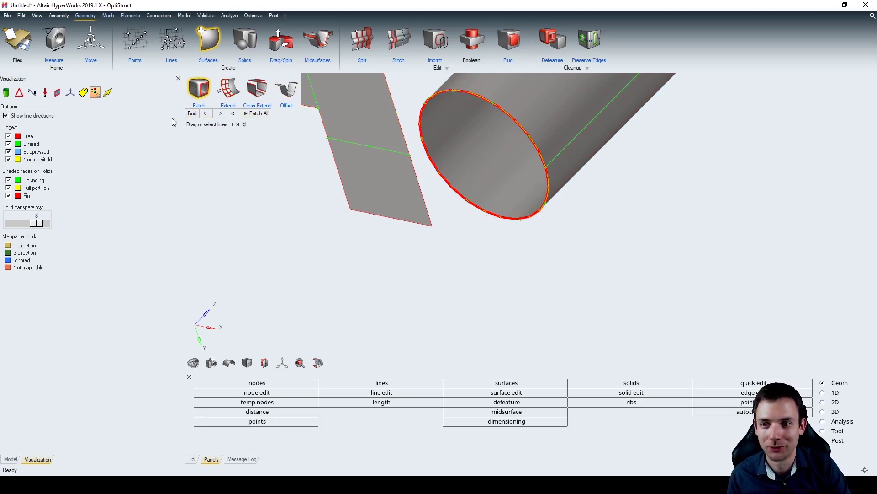
click(266, 114)
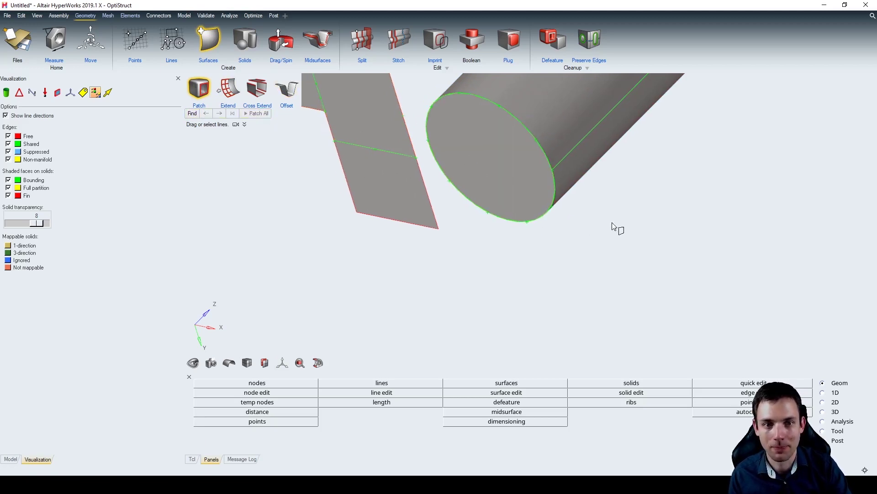
Create a solid from the bounding surfaces of the closed cylinder
scroll(613, 229, up, 3)
ctrl+drag(637, 210, 573, 221)
scroll(573, 221, up, 3)
ctrl+drag(607, 160, 568, 163)
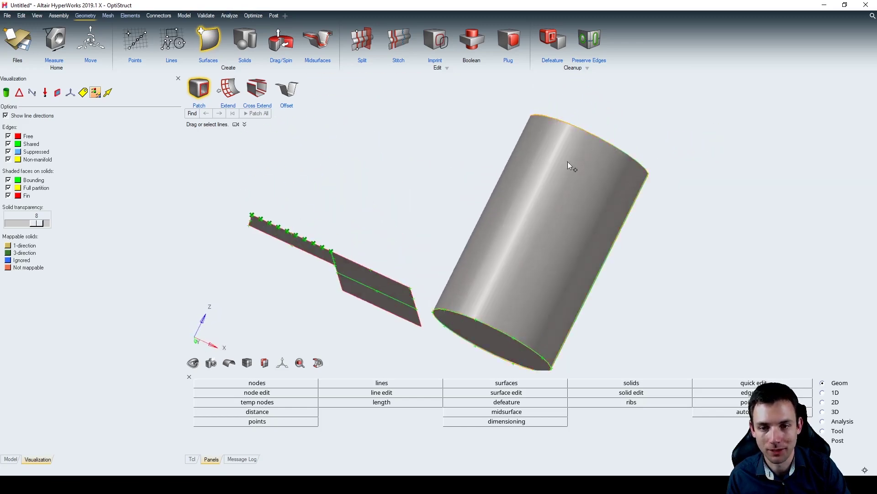
click(247, 42)
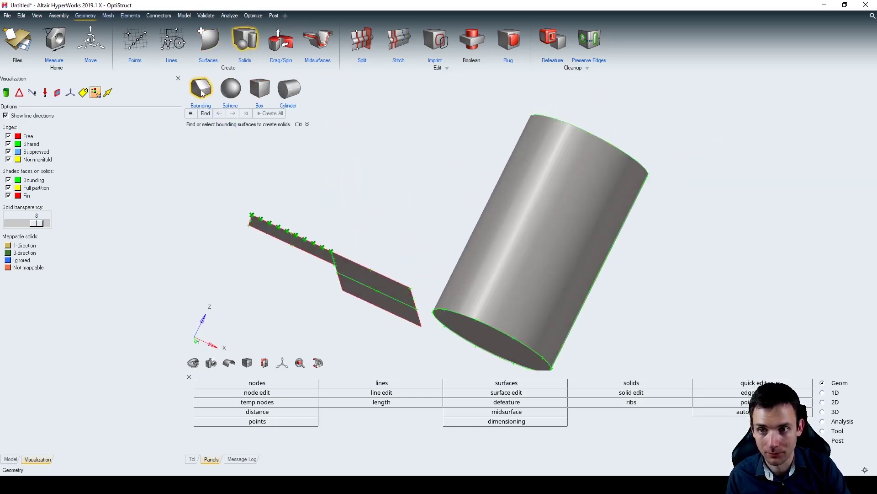
click(542, 177)
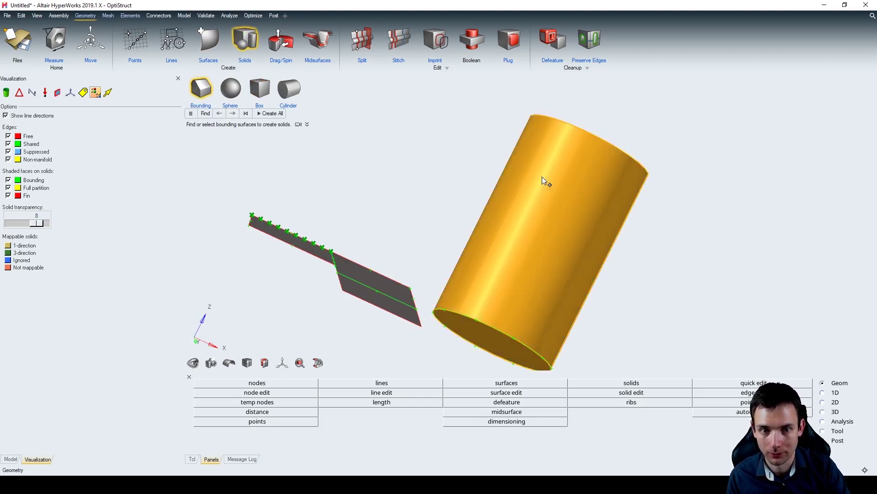
mouse_move(588, 179)
ctrl+mouse_down()
mouse_move(543, 218)
mouse_move(594, 170)
ctrl+mouse_up()
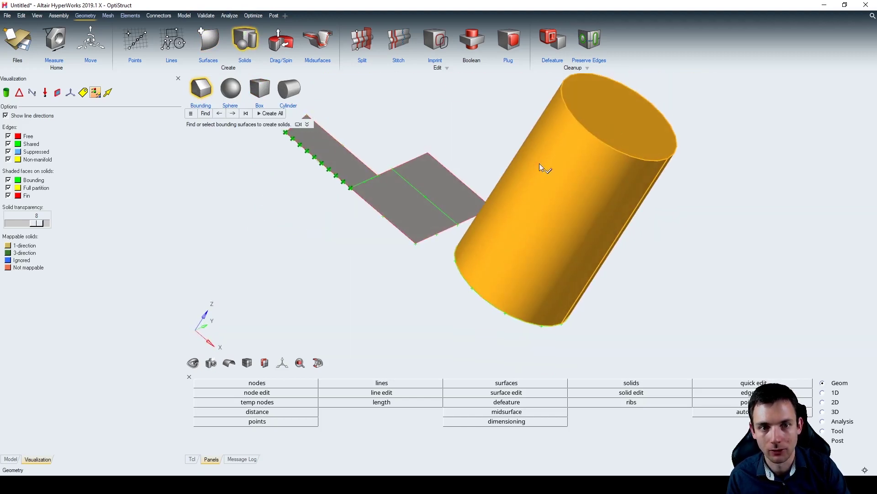
ctrl+drag(472, 295, 533, 235)
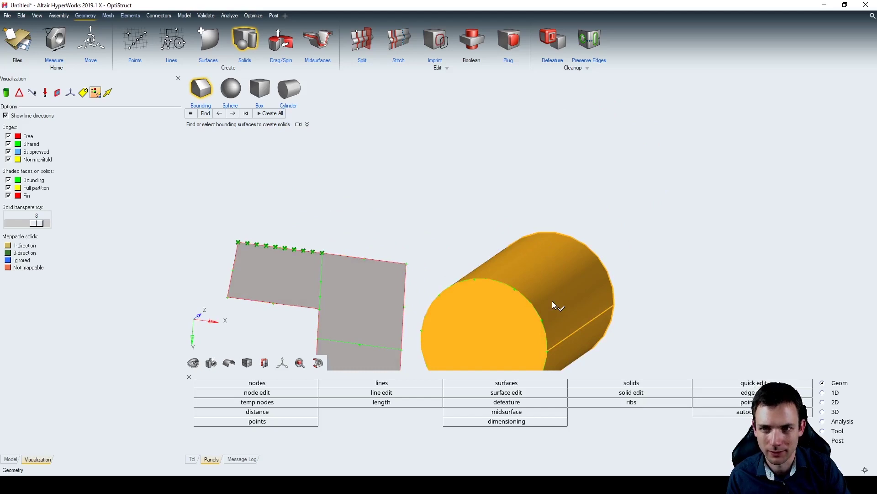
scroll(571, 214, down, 2)
ctrl+drag(576, 210, 506, 260)
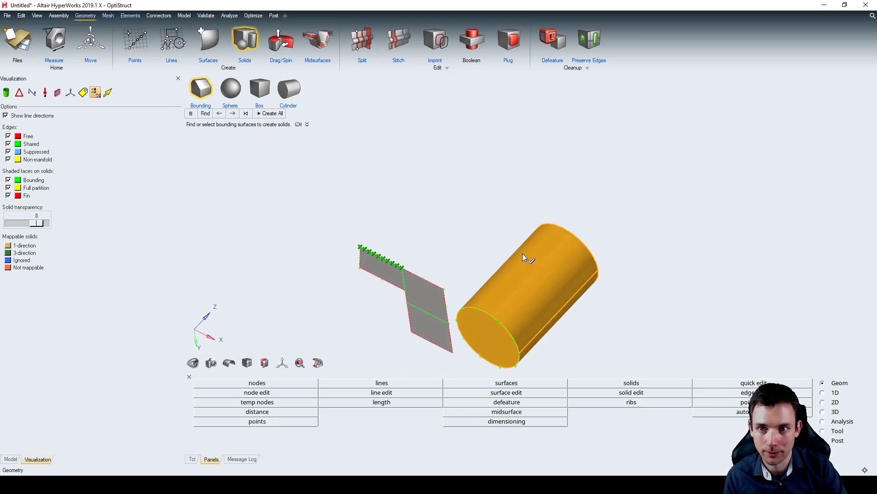
ctrl+drag(538, 248, 526, 264)
scroll(549, 252, up, 4)
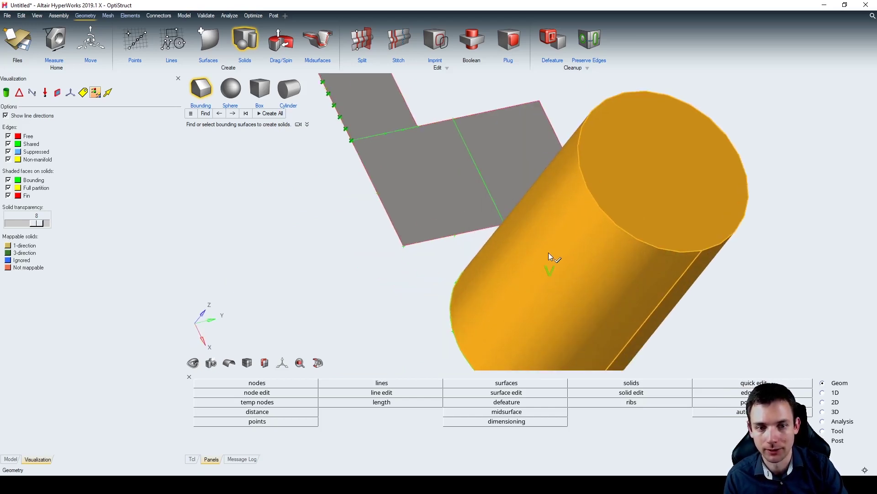
ctrl+drag(583, 236, 599, 208)
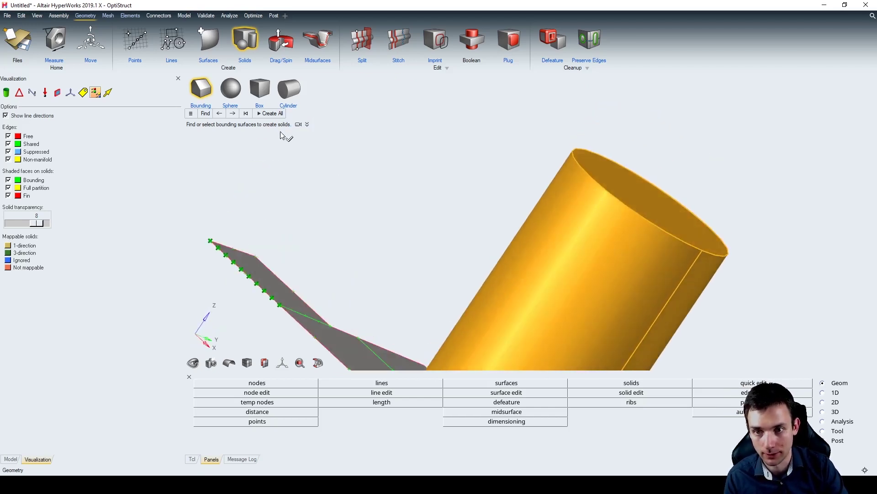
click(269, 114)
Examine the cylinder solid from several sides and leave the Bounding tool
ctrl+drag(424, 163, 538, 182)
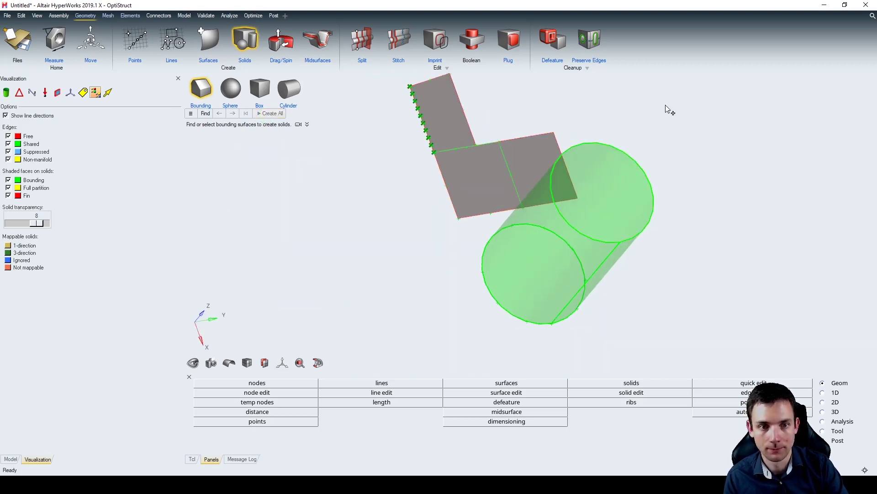
ctrl+drag(668, 110, 662, 117)
right_click(663, 117)
click(675, 150)
ctrl+drag(670, 153, 695, 110)
scroll(676, 155, up, 5)
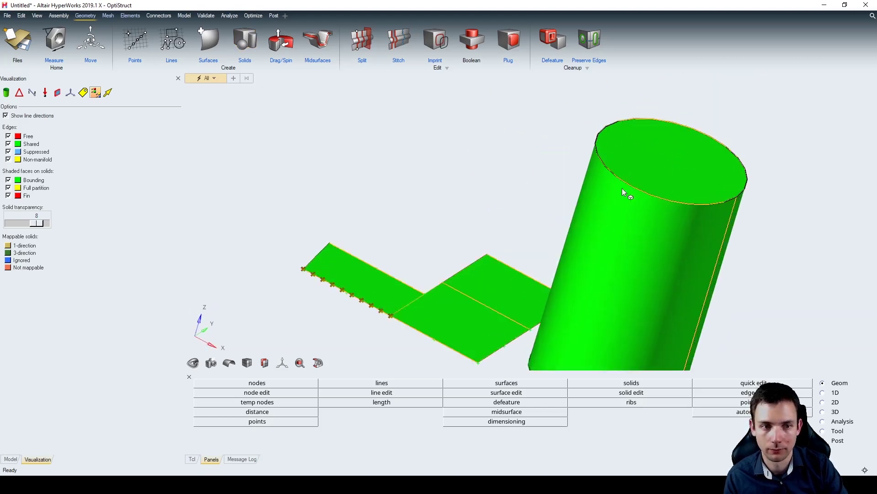
scroll(622, 190, down, 3)
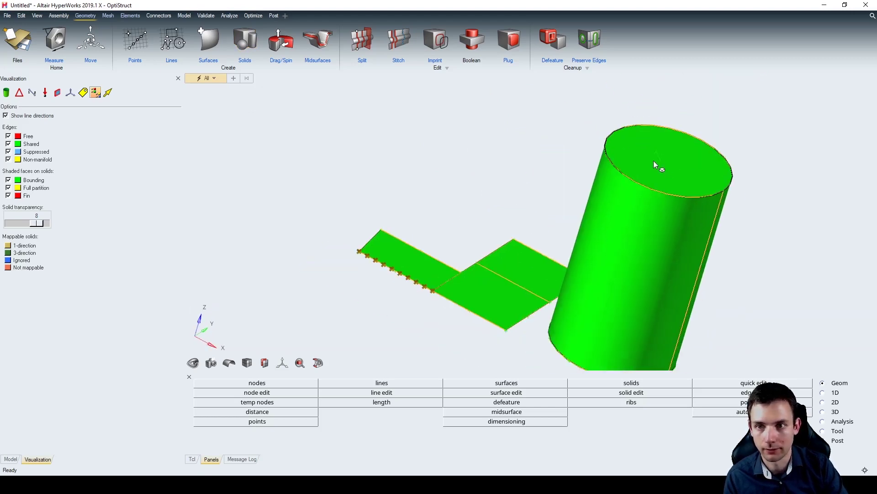
Draw a solid sphere with a radius of about 18.9 in the free space beside the flat surfaces
click(241, 42)
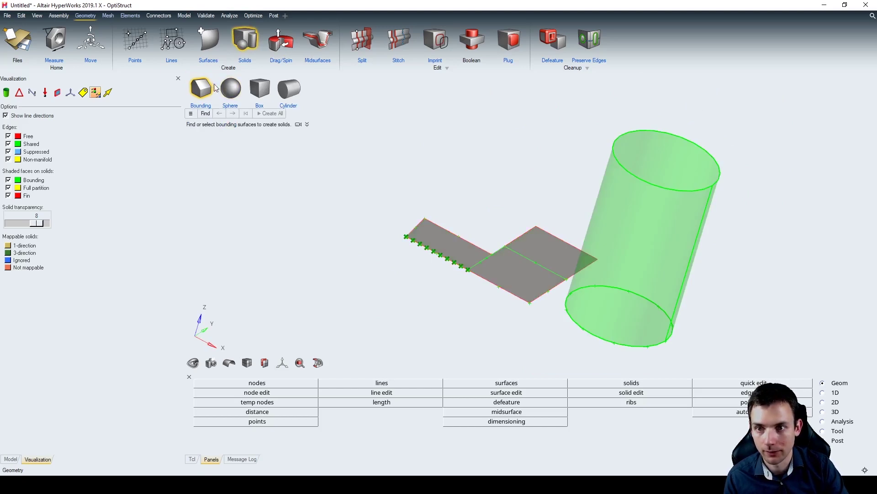
click(235, 92)
drag(315, 146, 345, 120)
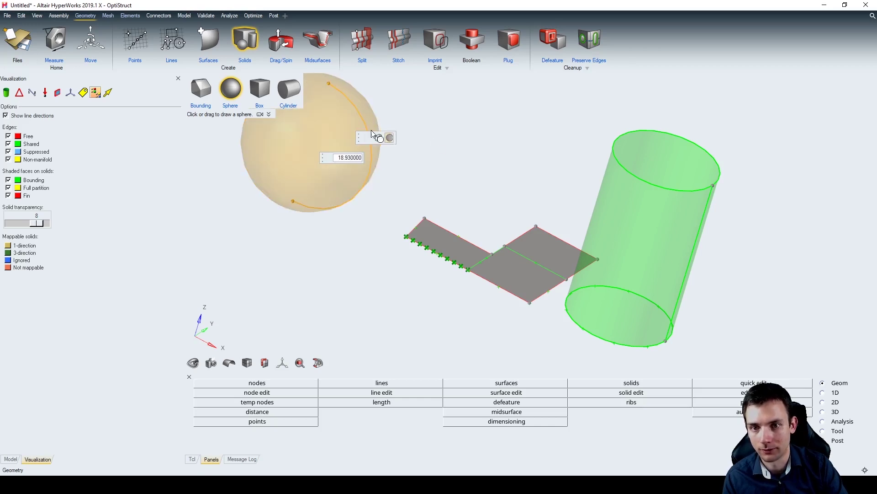
click(435, 144)
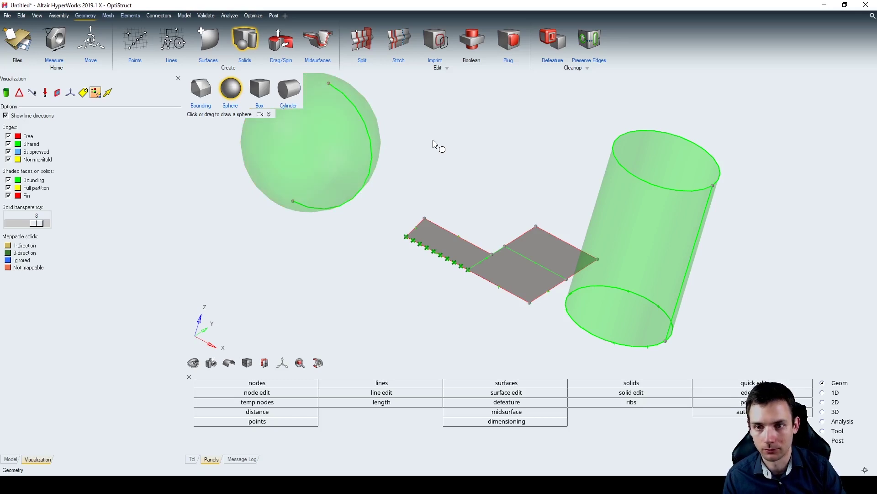
scroll(448, 158, down, 3)
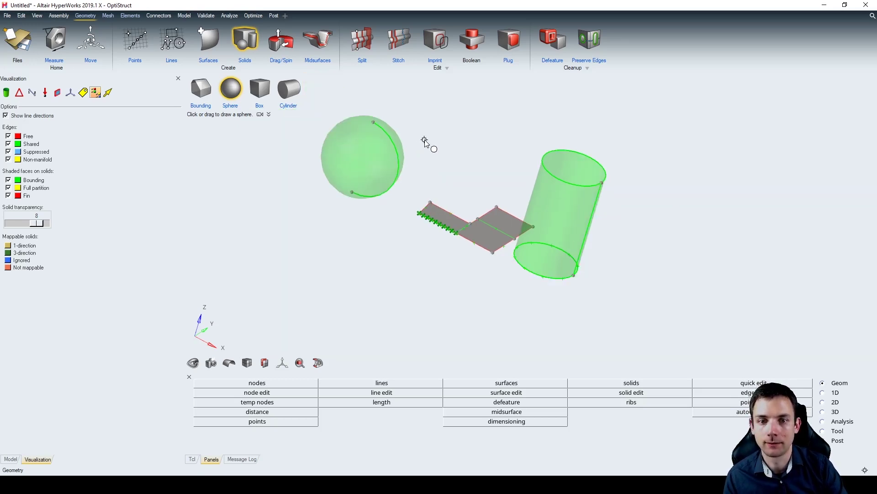
Draw a solid box below the sphere, about 38.7 long, 18.8 wide and 31.3 high
click(264, 94)
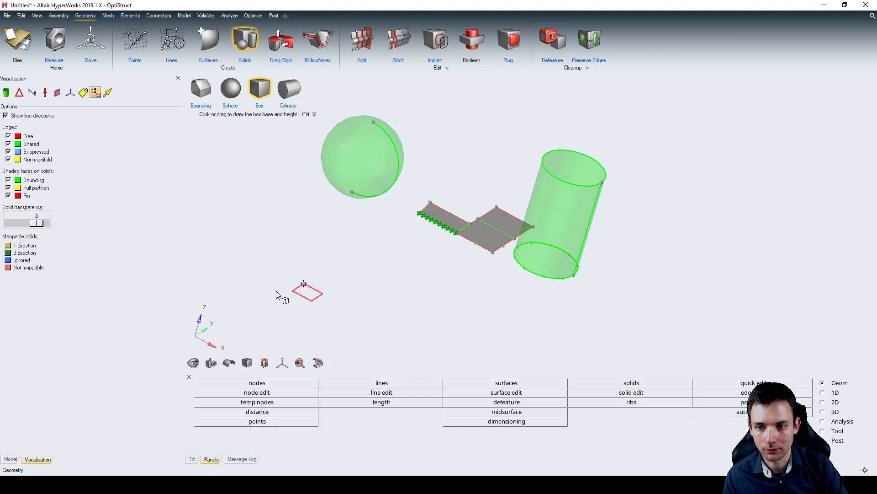
mouse_move(372, 234)
ctrl+mouse_down()
mouse_move(304, 298)
mouse_move(418, 228)
ctrl+mouse_up()
ctrl+drag(320, 295, 297, 305)
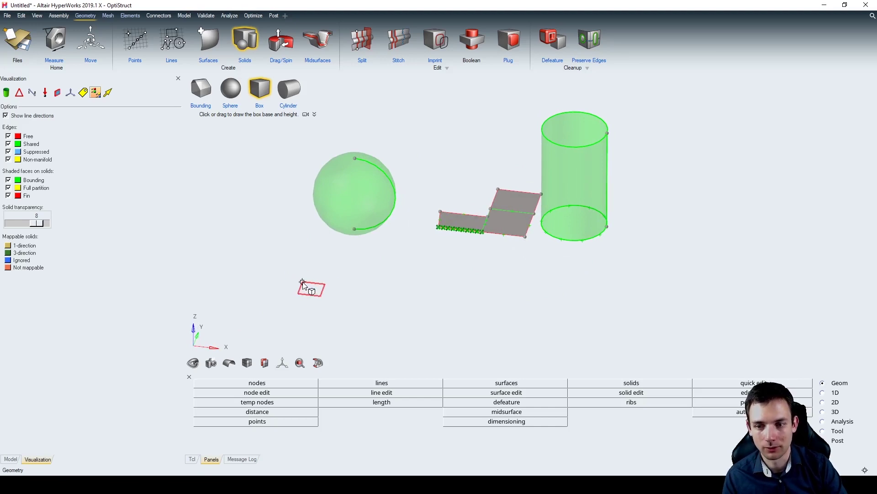
drag(296, 280, 368, 314)
click(373, 253)
ctrl+drag(261, 270, 611, 243)
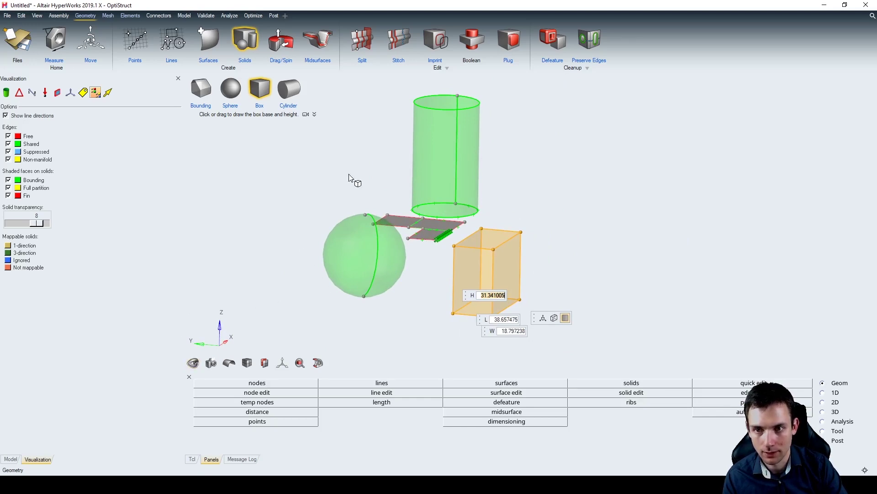
middle_click(538, 106)
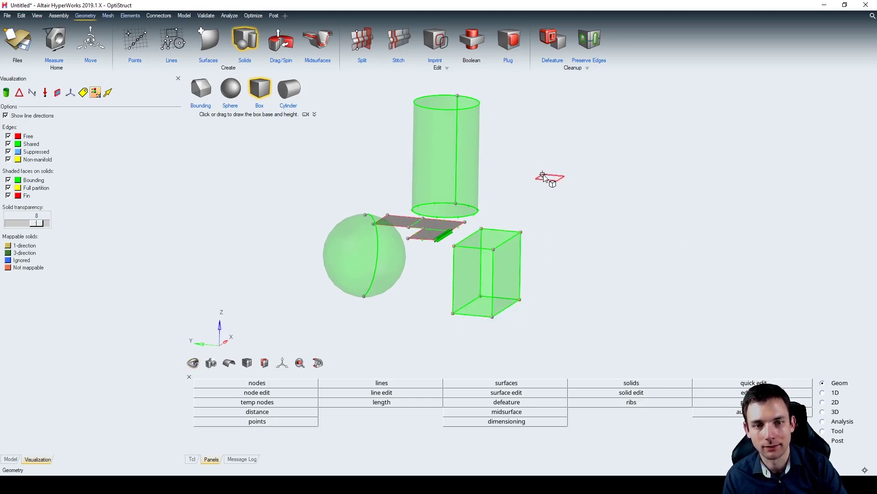
Draw a second solid box about 38.7 long, 18.8 wide and 32.7 high, away from the other solids
ctrl+drag(586, 124, 537, 136)
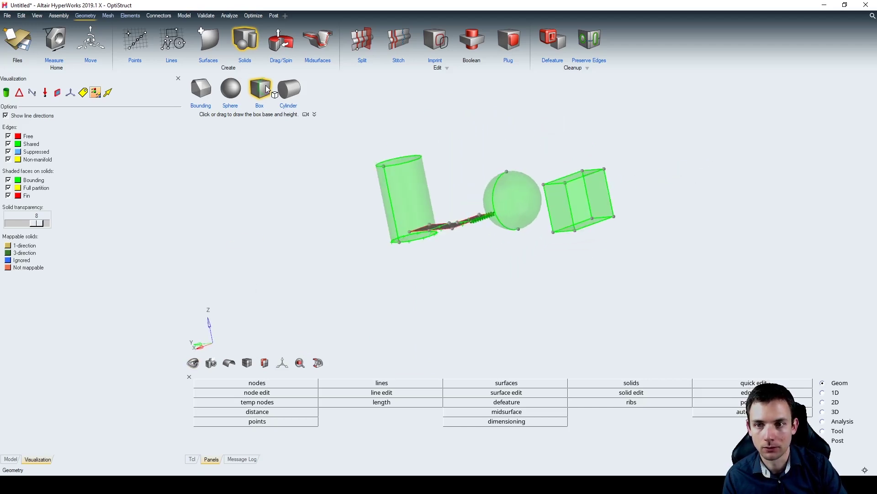
click(656, 113)
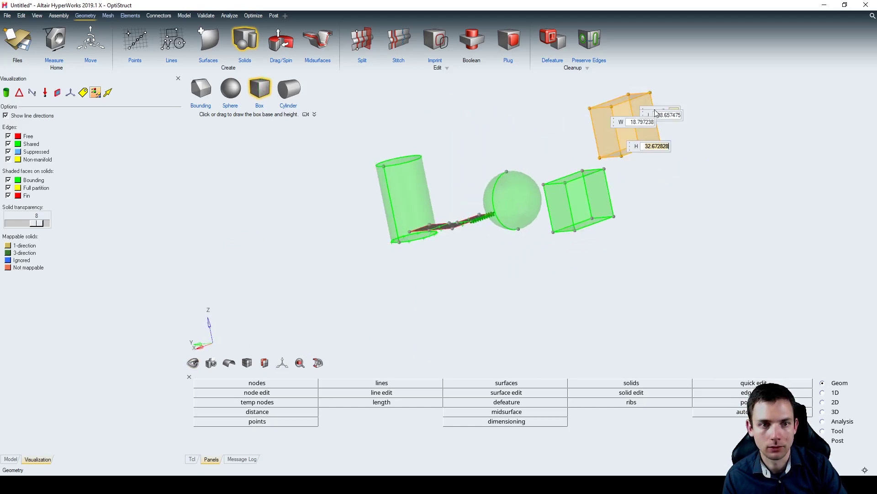
click(596, 133)
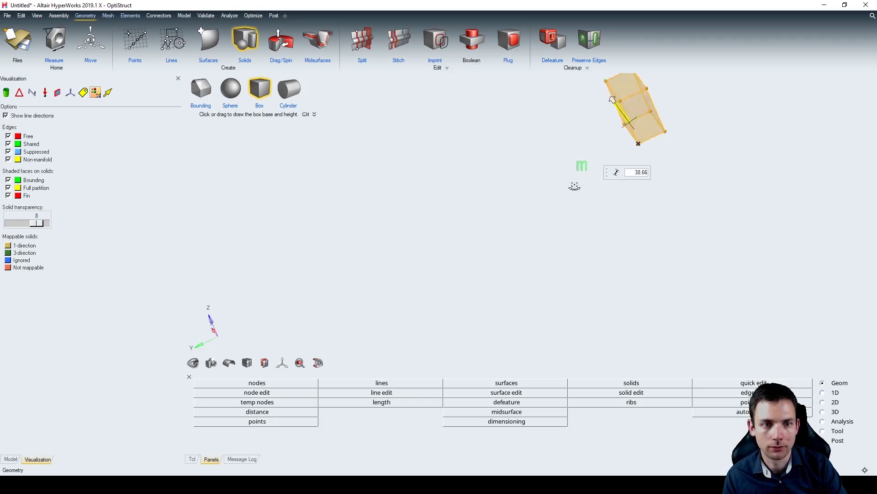
scroll(603, 142, up, 5)
ctrl+drag(552, 180, 464, 192)
scroll(521, 166, down, 5)
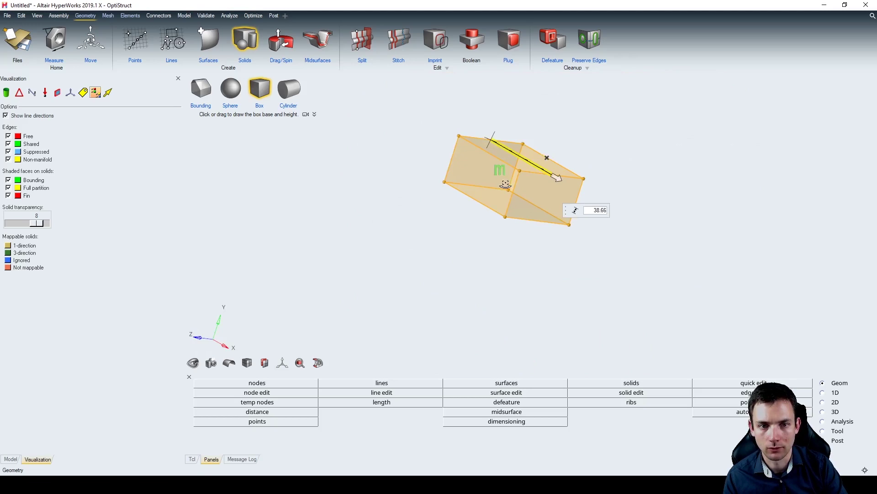
click(450, 201)
scroll(447, 206, down, 5)
mouse_move(447, 206)
ctrl+mouse_down()
mouse_move(415, 186)
mouse_move(529, 219)
mouse_move(568, 198)
ctrl+mouse_up()
scroll(460, 192, down, 3)
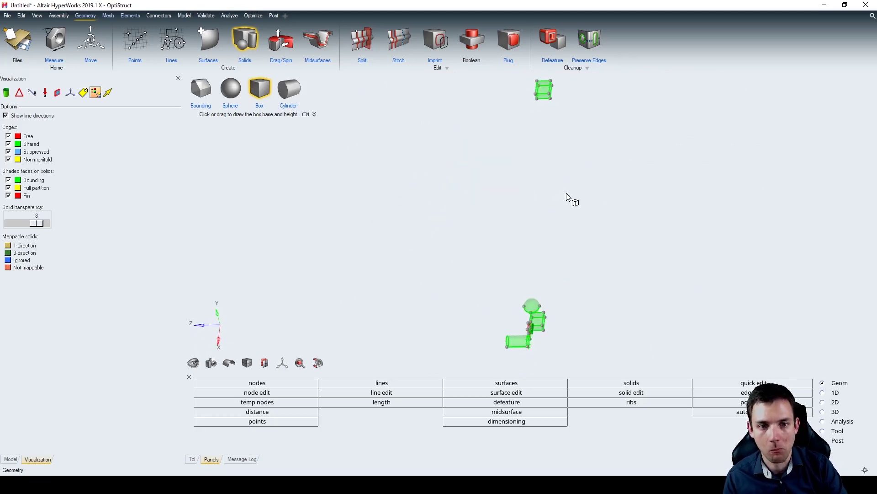
ctrl+drag(543, 230, 555, 122)
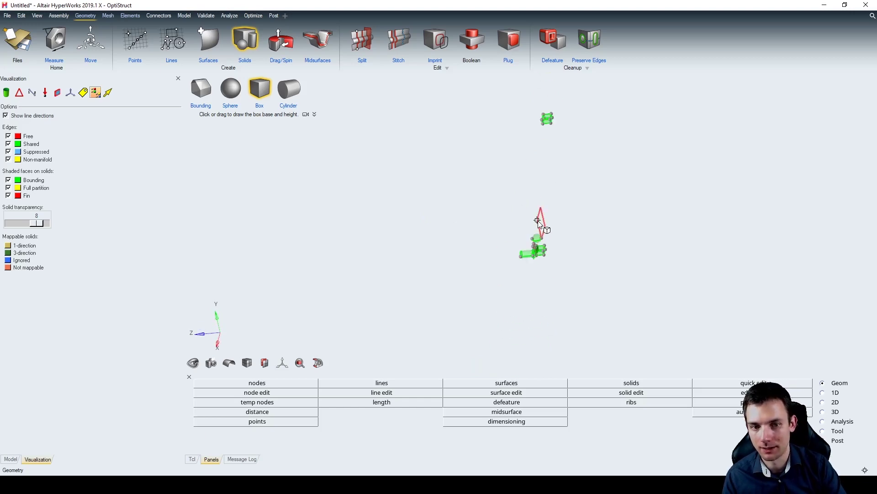
Leave the Box tool and start a new empty model, discarding the current one without saving
scroll(540, 223, up, 10)
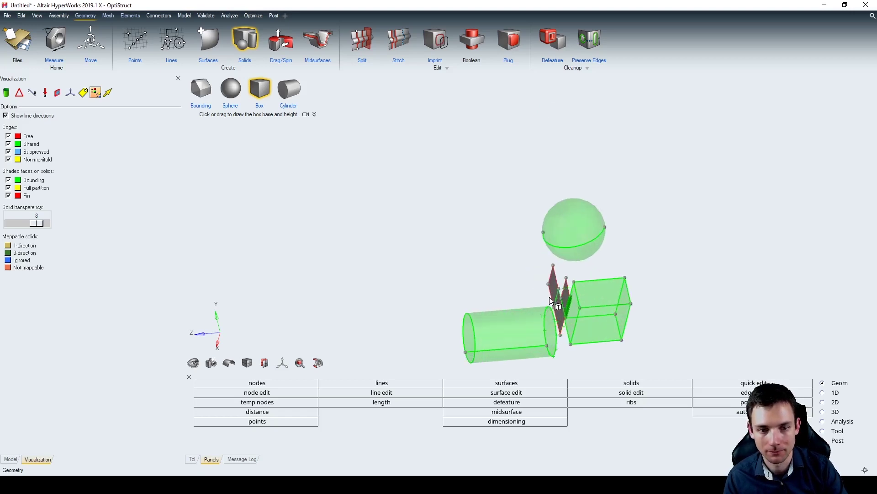
ctrl+drag(597, 280, 623, 251)
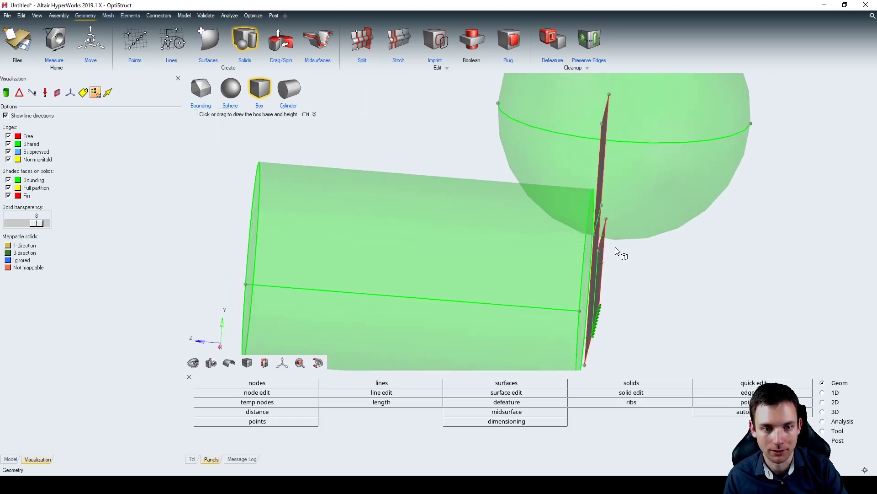
scroll(617, 225, down, 8)
scroll(617, 225, down, 3)
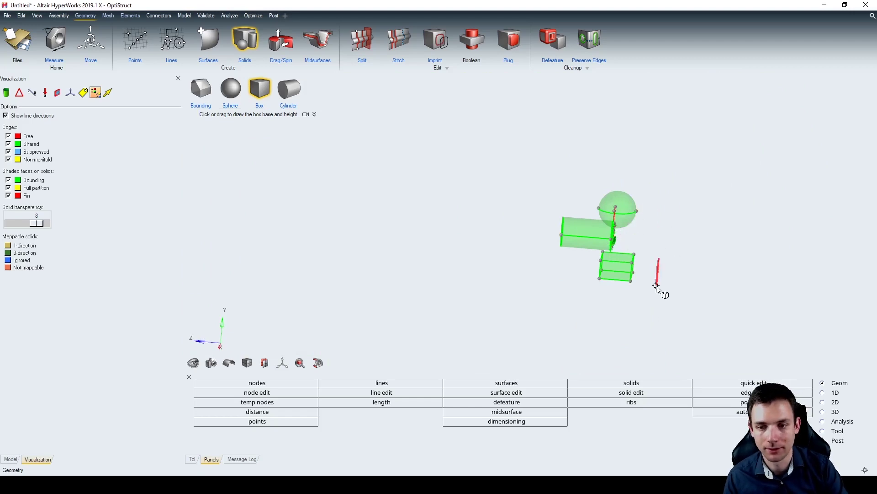
key(Escape)
click(8, 39)
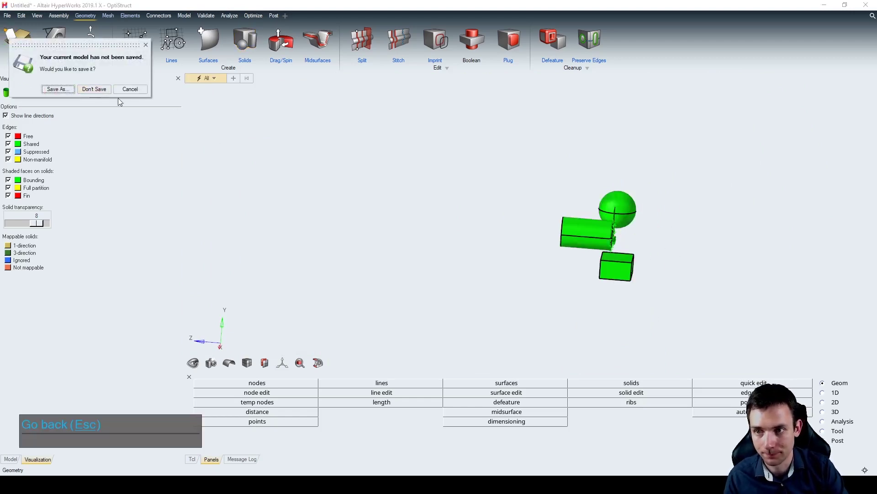
click(94, 88)
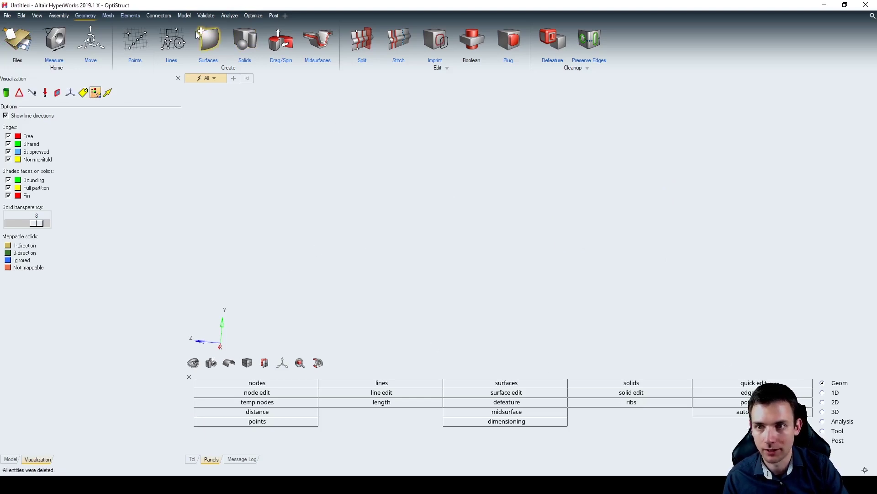
Draw a solid box about 2.9 long, 1.41 wide and 2.73 high in the empty model and leave the Box tool
click(244, 40)
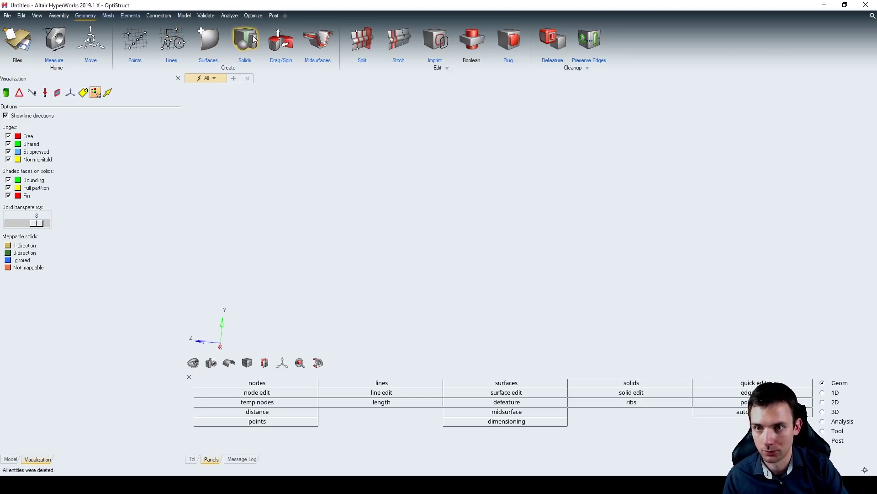
right_drag(492, 210, 575, 218)
click(598, 182)
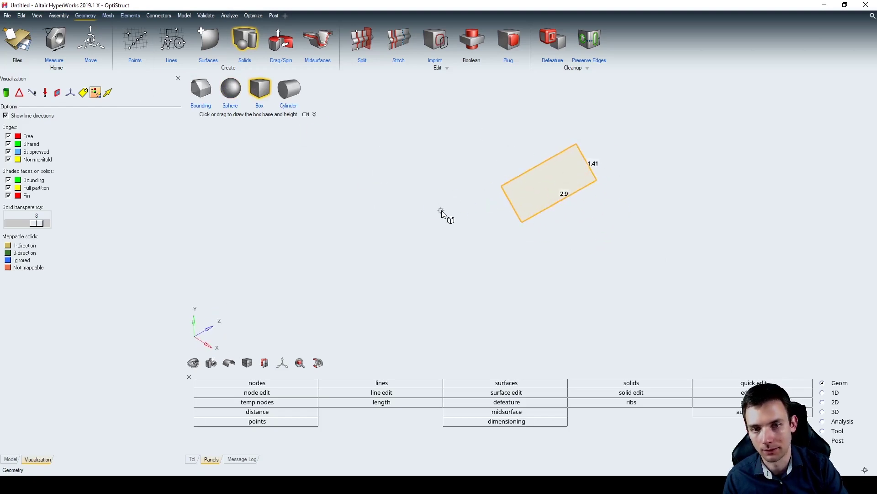
right_drag(455, 214, 554, 235)
click(521, 231)
right_drag(421, 198, 439, 292)
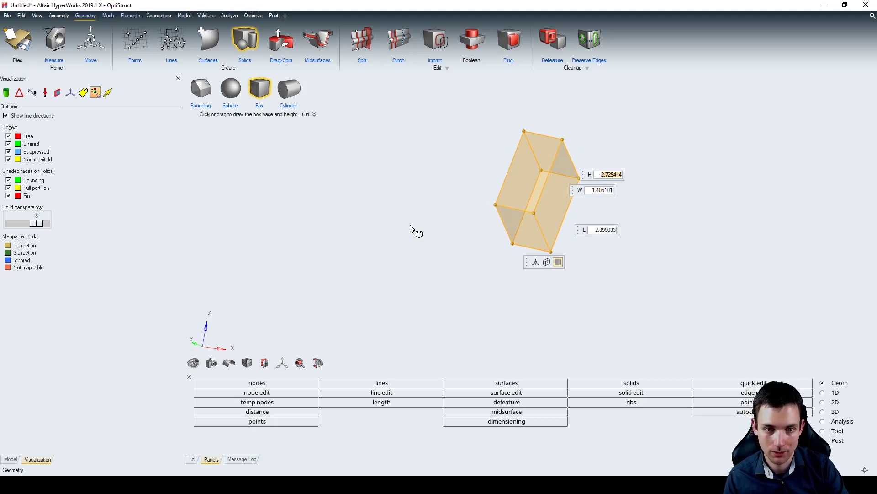
right_click(374, 188)
click(374, 199)
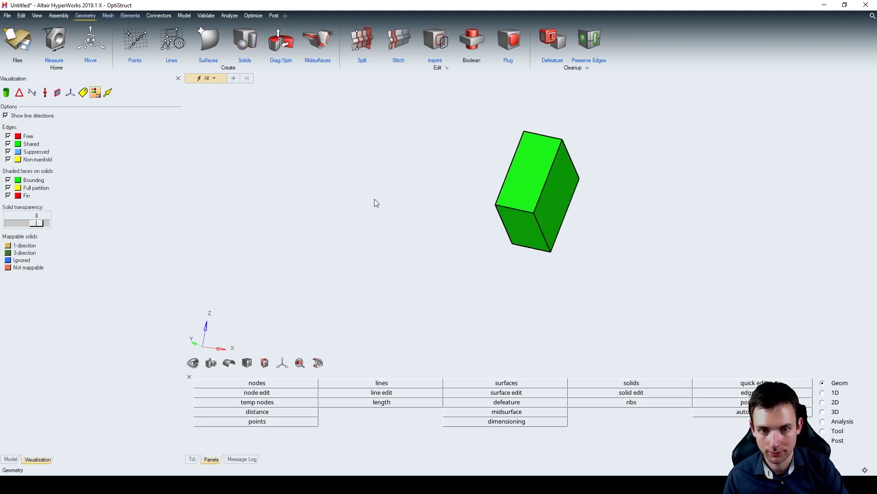
Reopen the finished box for editing with the Box tool, activate its move manipulator and rotate the box by 30 degrees
double_click(543, 201)
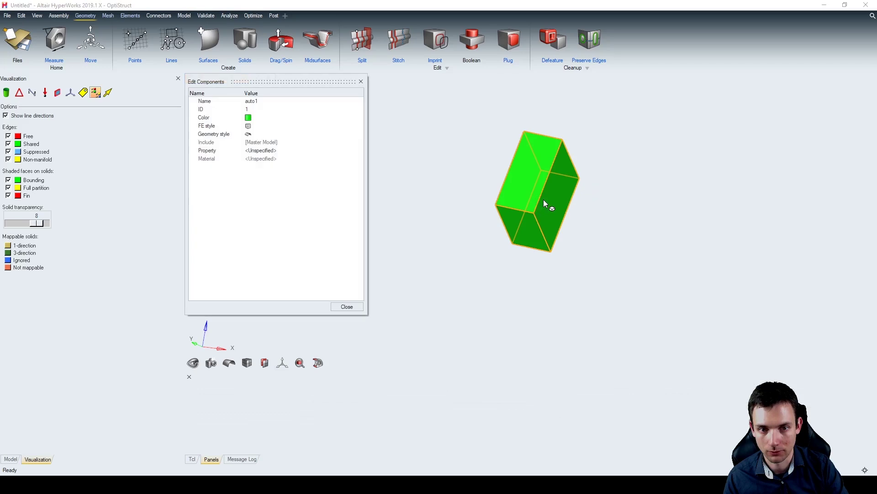
click(362, 83)
click(246, 44)
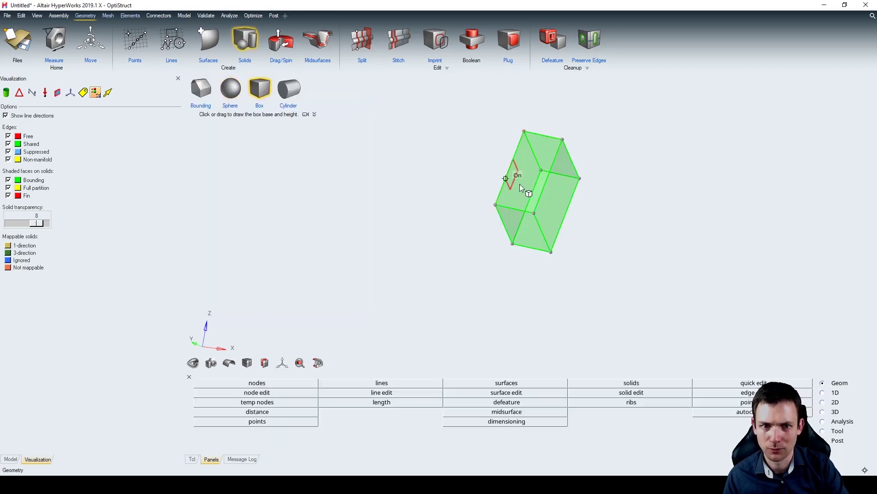
click(538, 187)
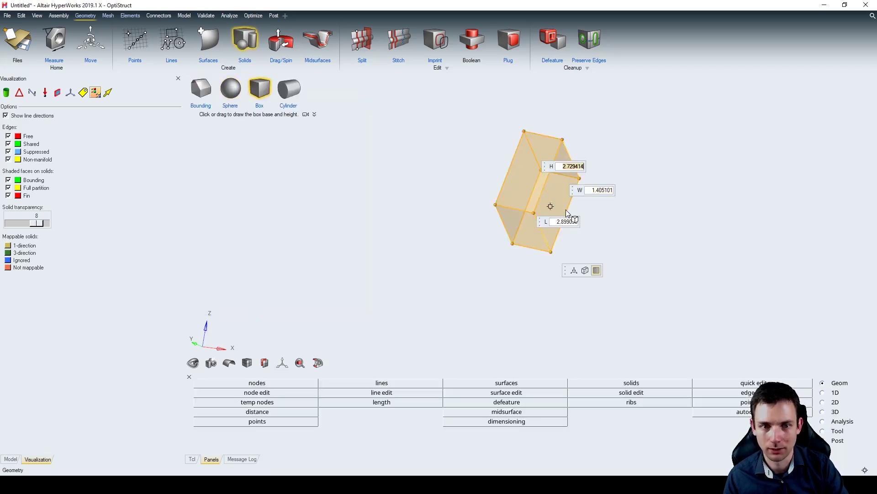
click(575, 270)
drag(571, 205, 478, 181)
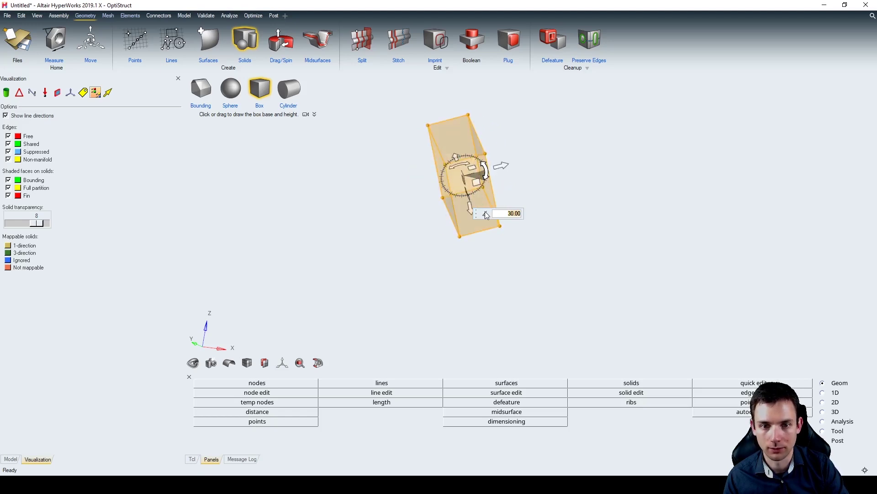
middle_click(478, 190)
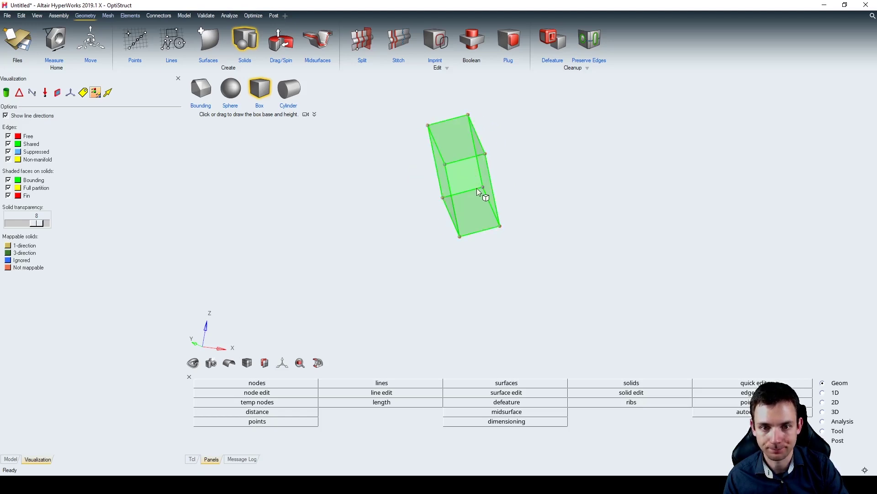
Rotate the box again, relocate its manipulator away from the box and rotate the box by -15 degrees about that point
click(454, 143)
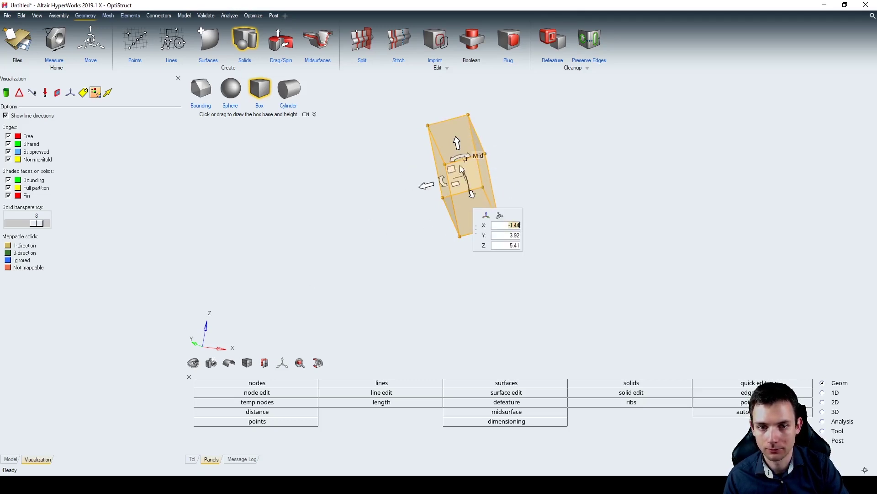
right_drag(462, 165, 433, 198)
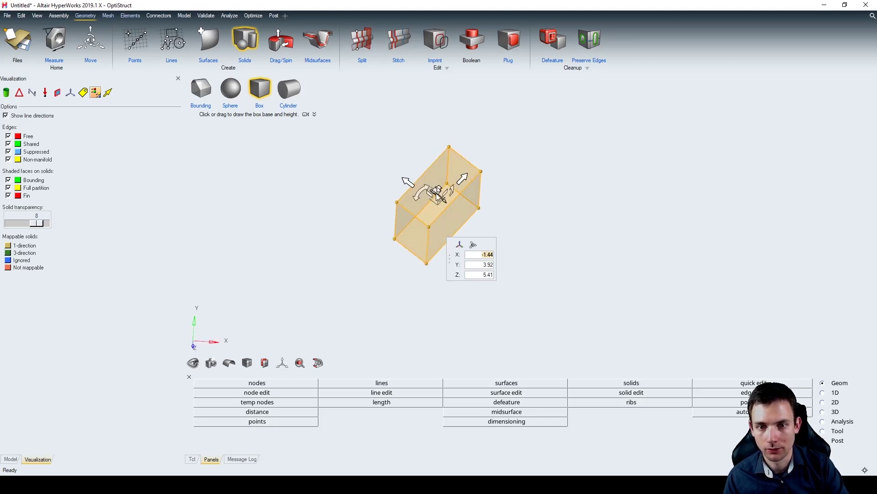
drag(438, 192, 465, 200)
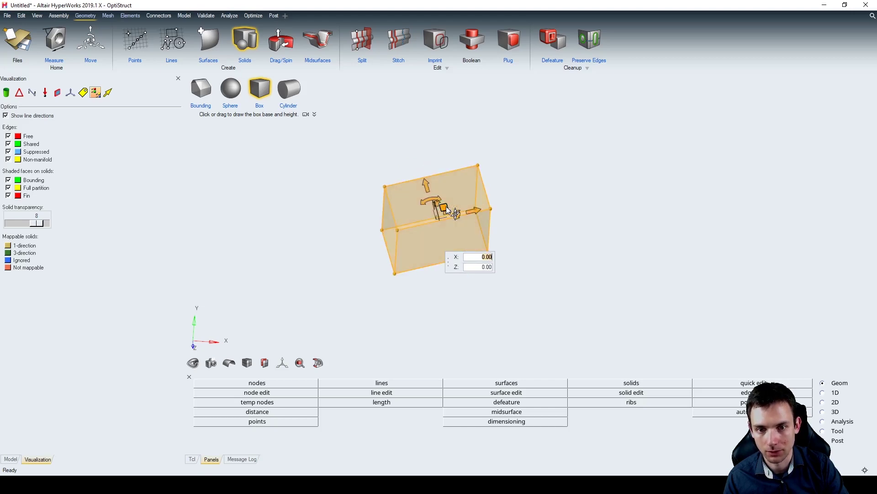
drag(445, 205, 280, 245)
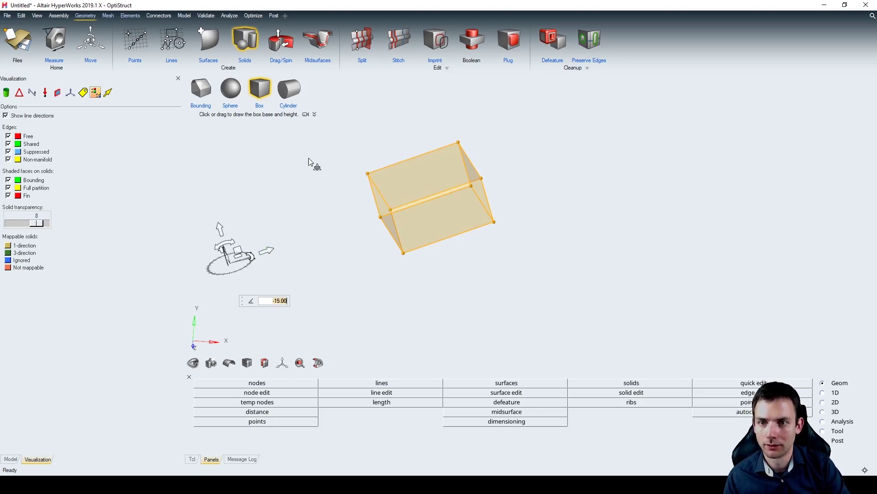
Draw a solid cylinder beside the box with a radius of about 4.01 and a height of about 27.97
click(294, 89)
ctrl+drag(475, 226, 515, 186)
scroll(515, 186, down, 4)
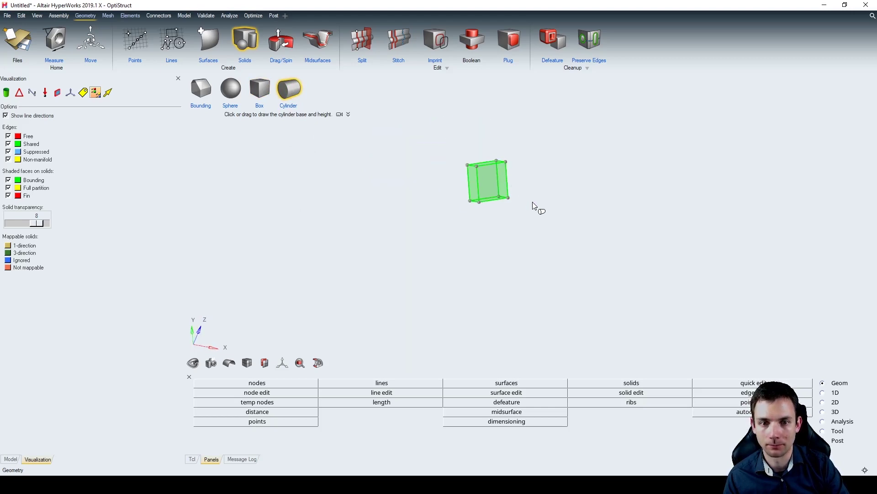
drag(577, 208, 617, 227)
click(766, 243)
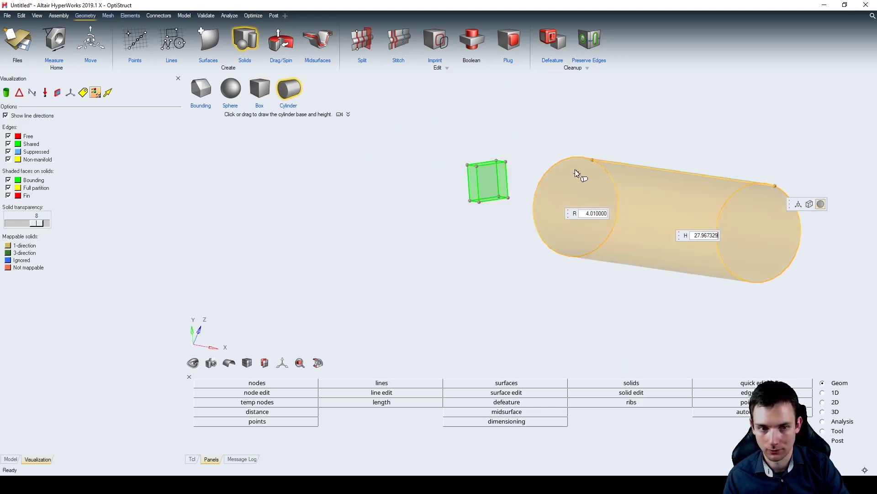
ctrl+drag(488, 245, 479, 142)
ctrl+drag(465, 196, 498, 169)
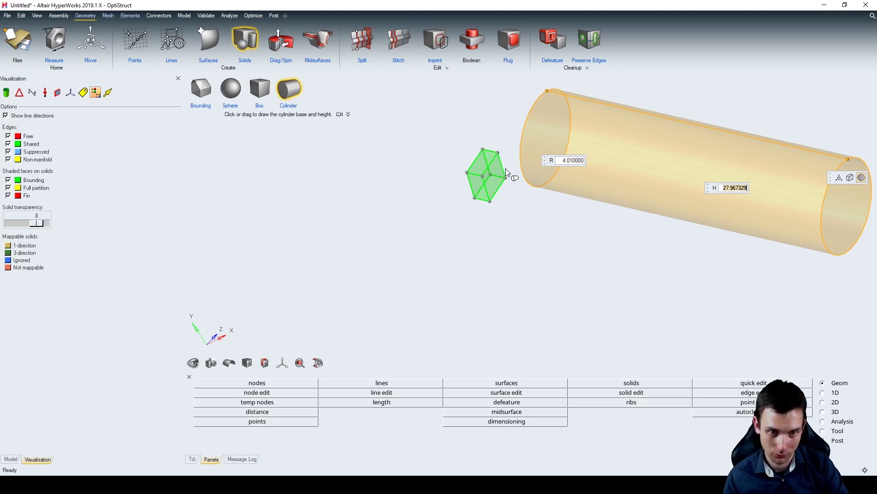
mouse_move(529, 212)
ctrl+mouse_down()
mouse_move(571, 225)
mouse_move(563, 235)
mouse_move(550, 221)
mouse_move(511, 212)
ctrl+mouse_up()
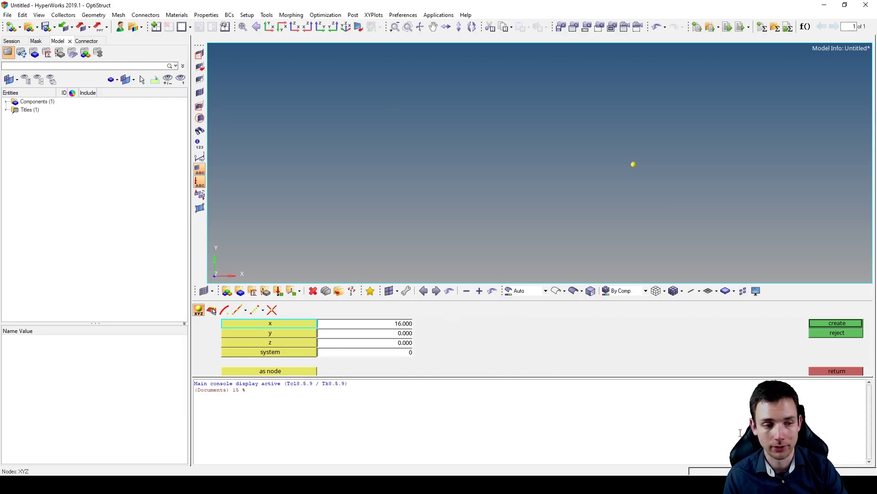
In the classic HyperWorks 2019.1 window, close the node creation panel and view the surface and solid creation panels
click(830, 371)
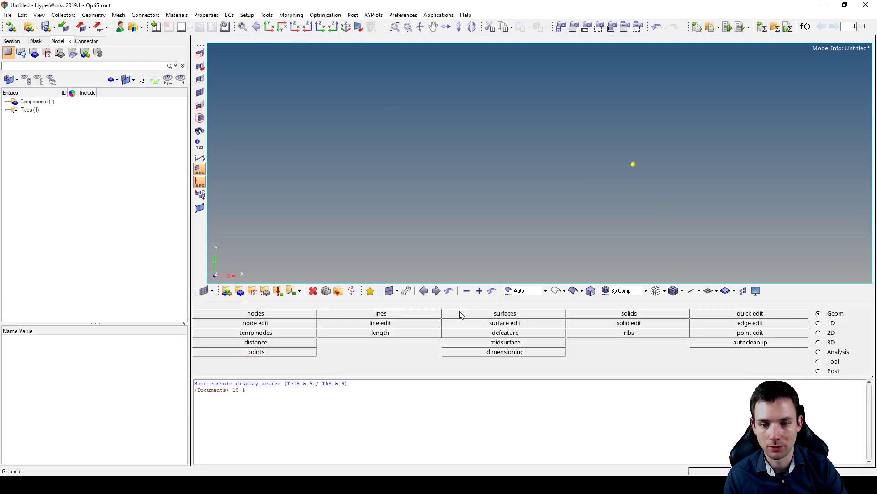
click(483, 315)
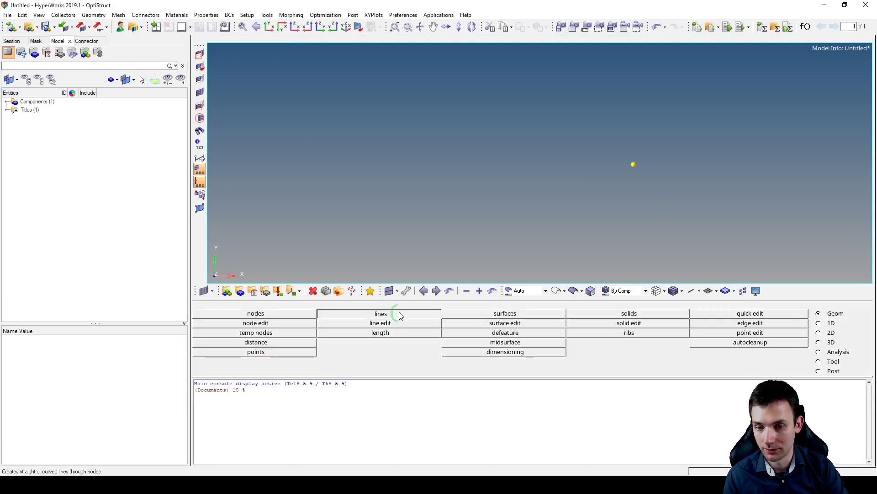
click(614, 315)
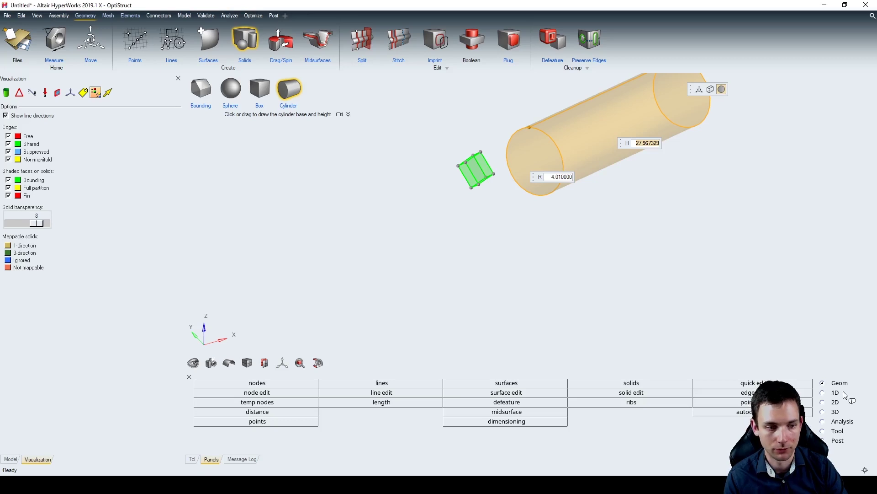
Back in HyperWorks X, view the classic surfaces and lines creation panels and leave each without creating anything
click(835, 392)
click(835, 386)
click(473, 386)
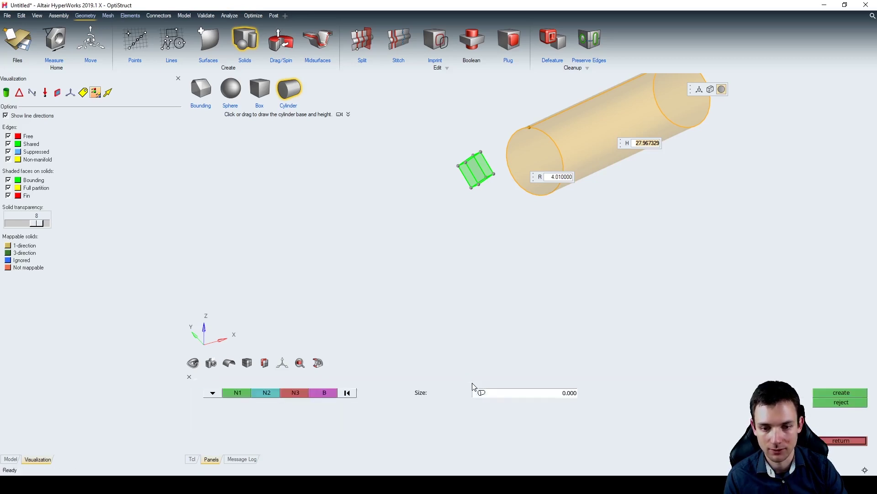
click(841, 440)
click(834, 384)
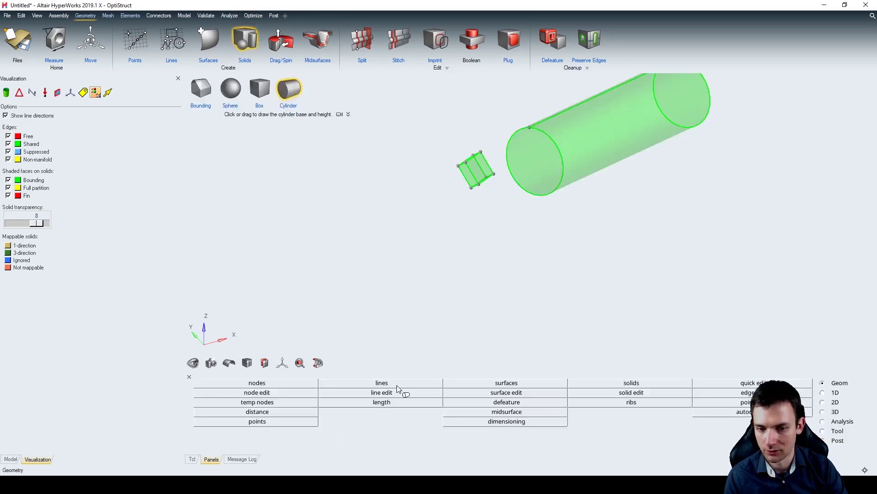
click(386, 383)
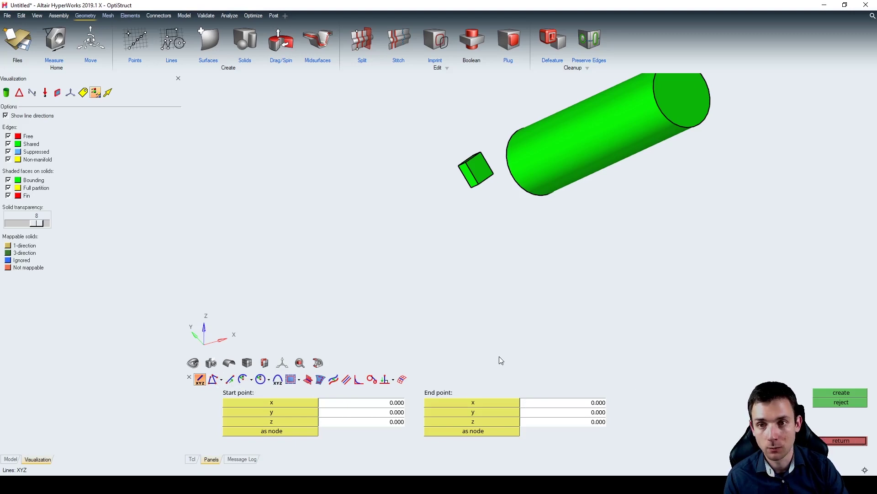
click(843, 441)
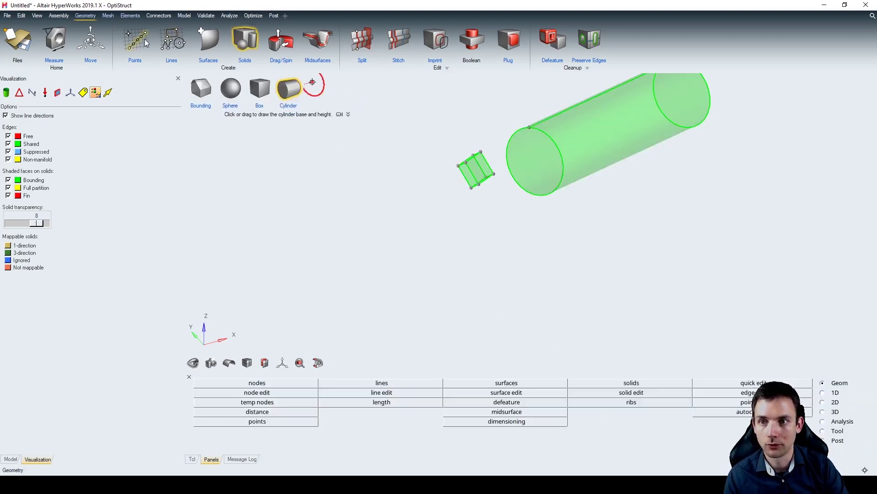